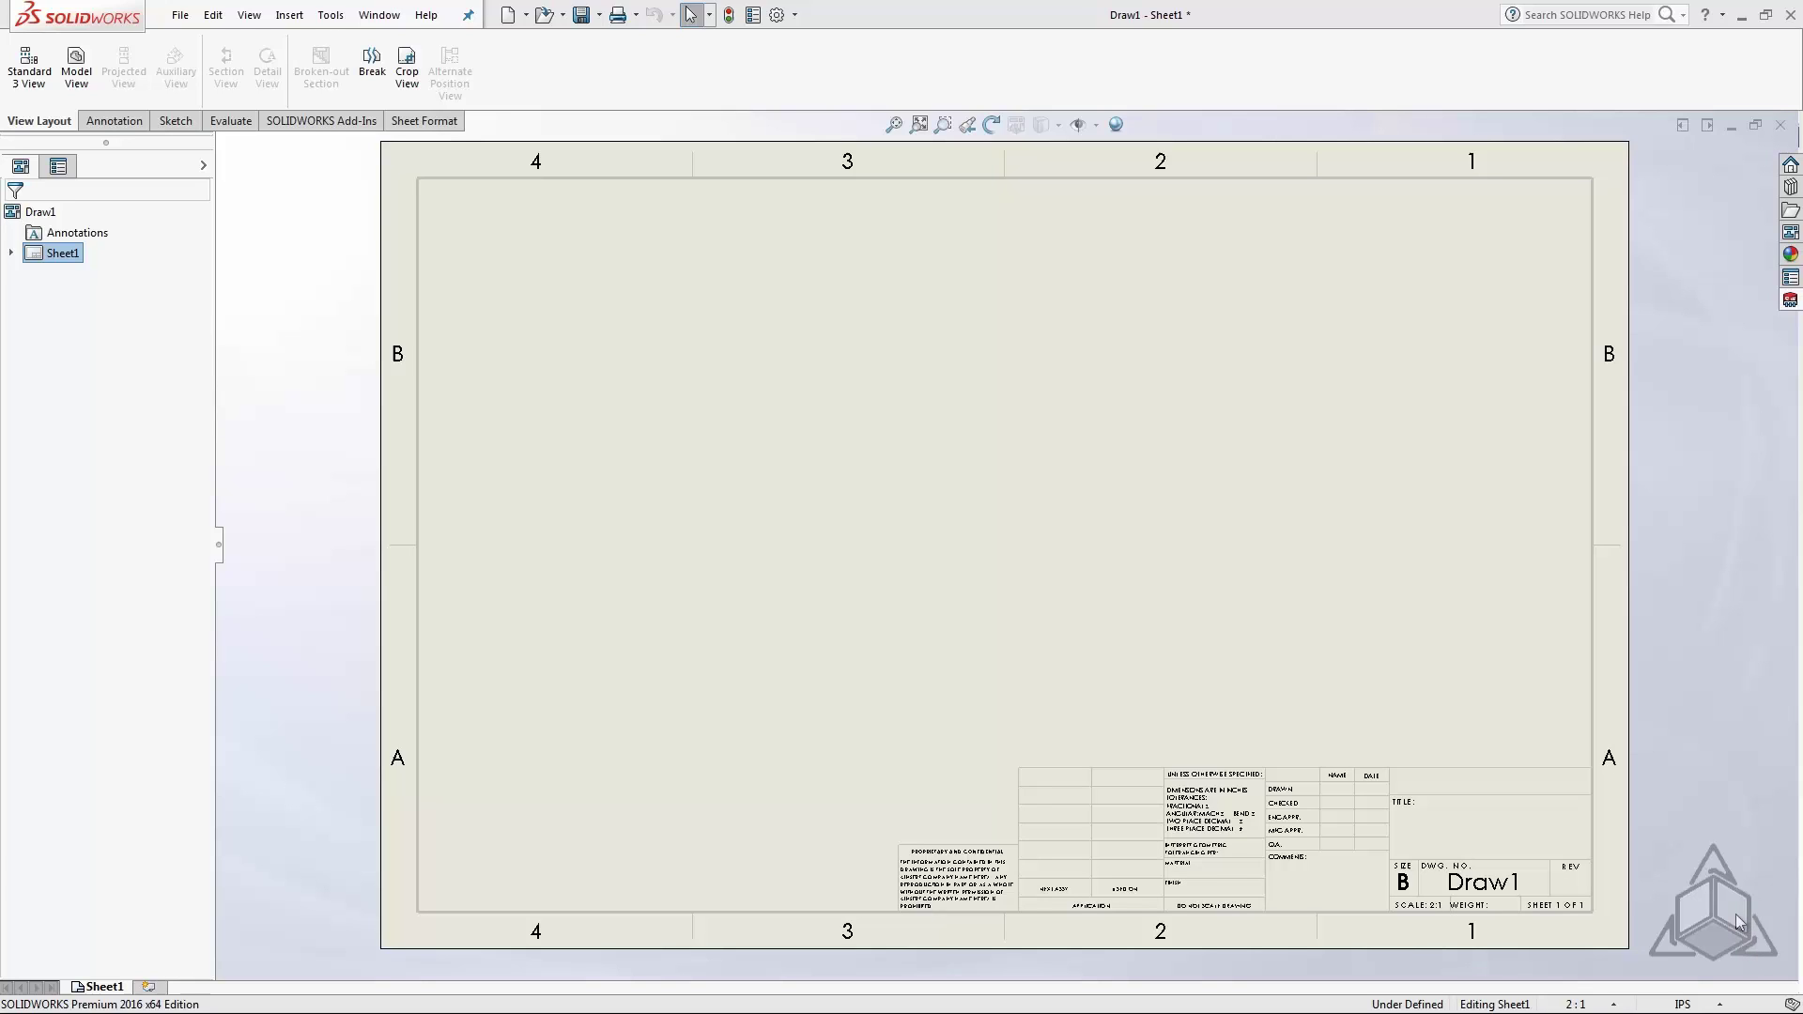
Step: Save the drawing as 'Tech Tip B' in Dwg (*.dwg) format in the Tech Tip folder
click(182, 15)
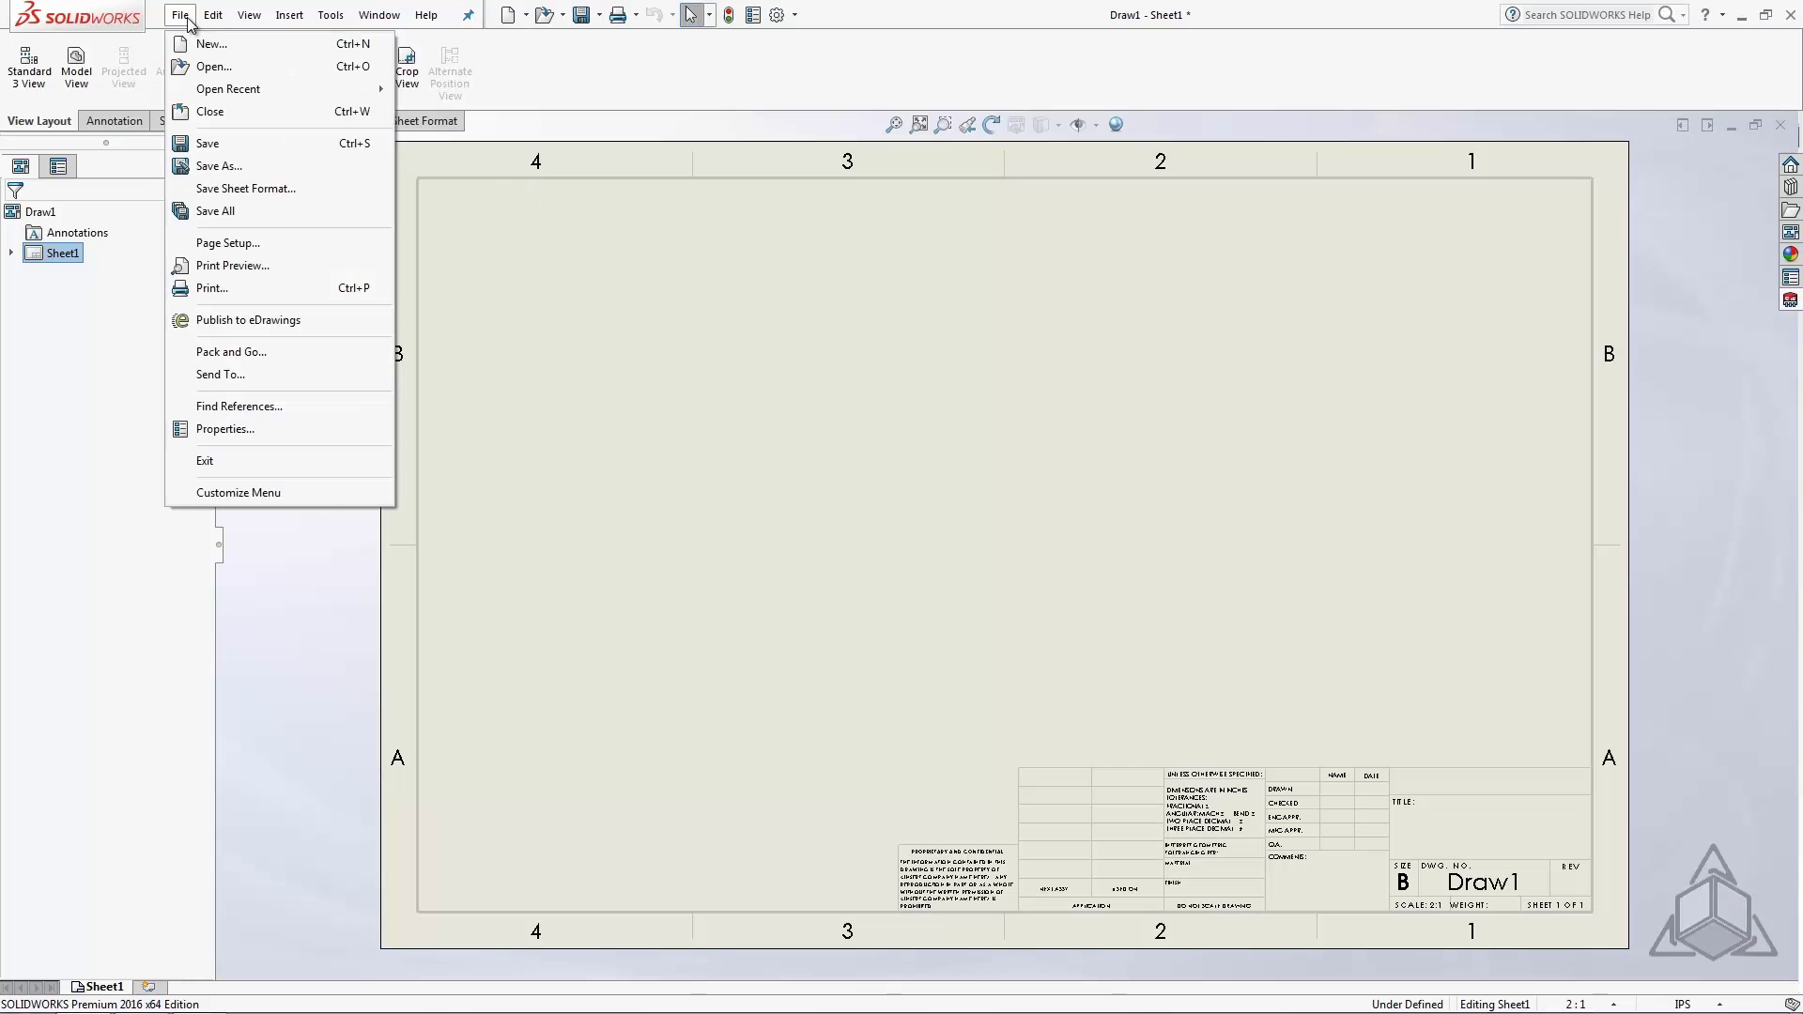
click(218, 166)
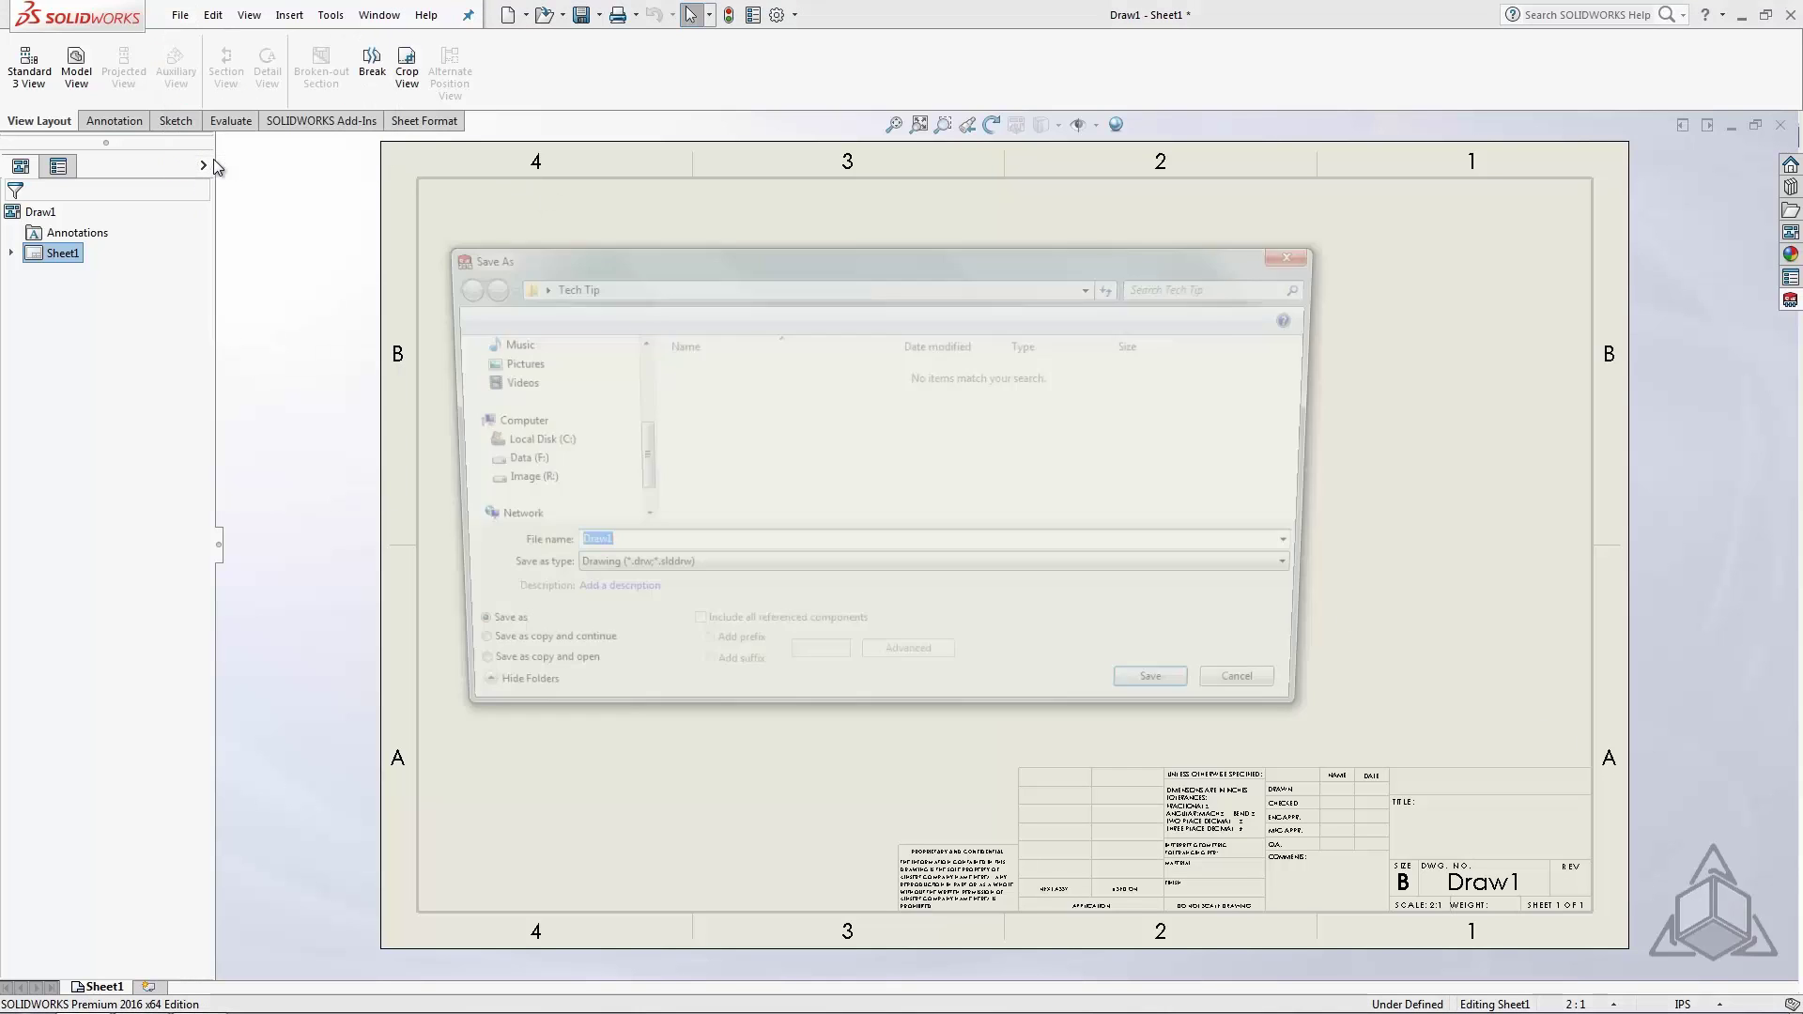
click(632, 552)
double_click(632, 552)
text(Tech )
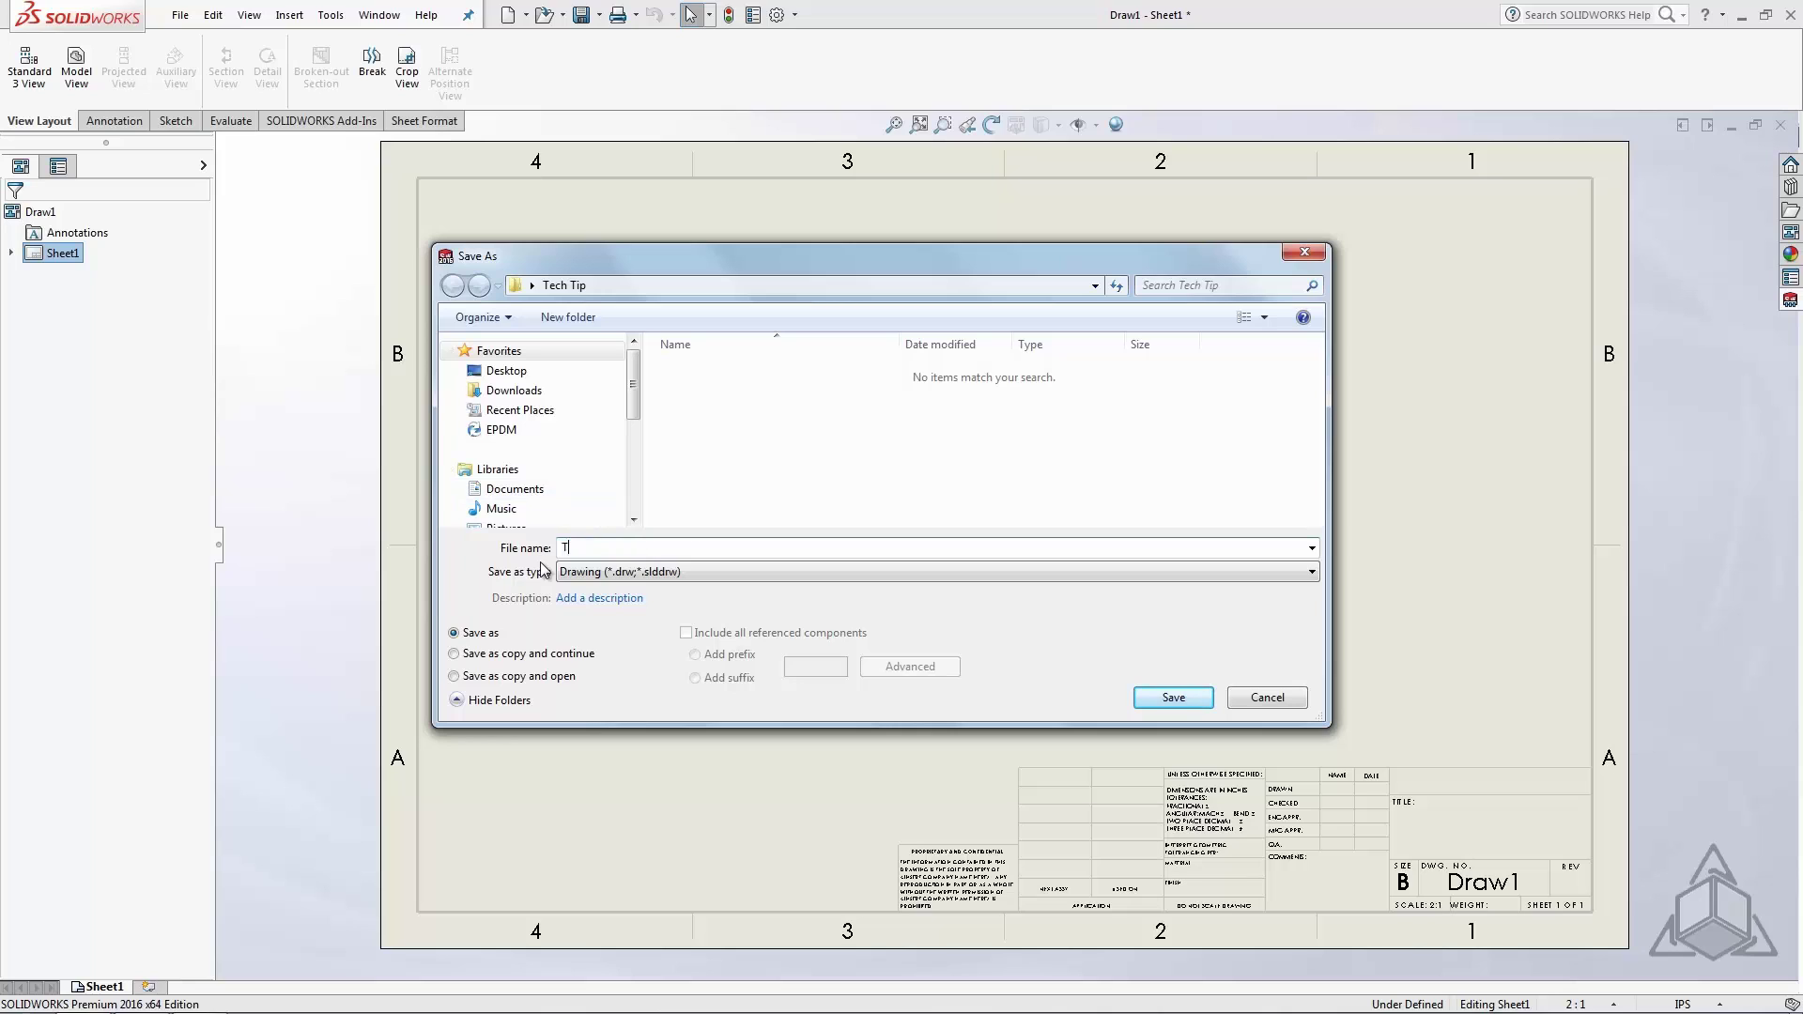
text(Tip B)
click(624, 573)
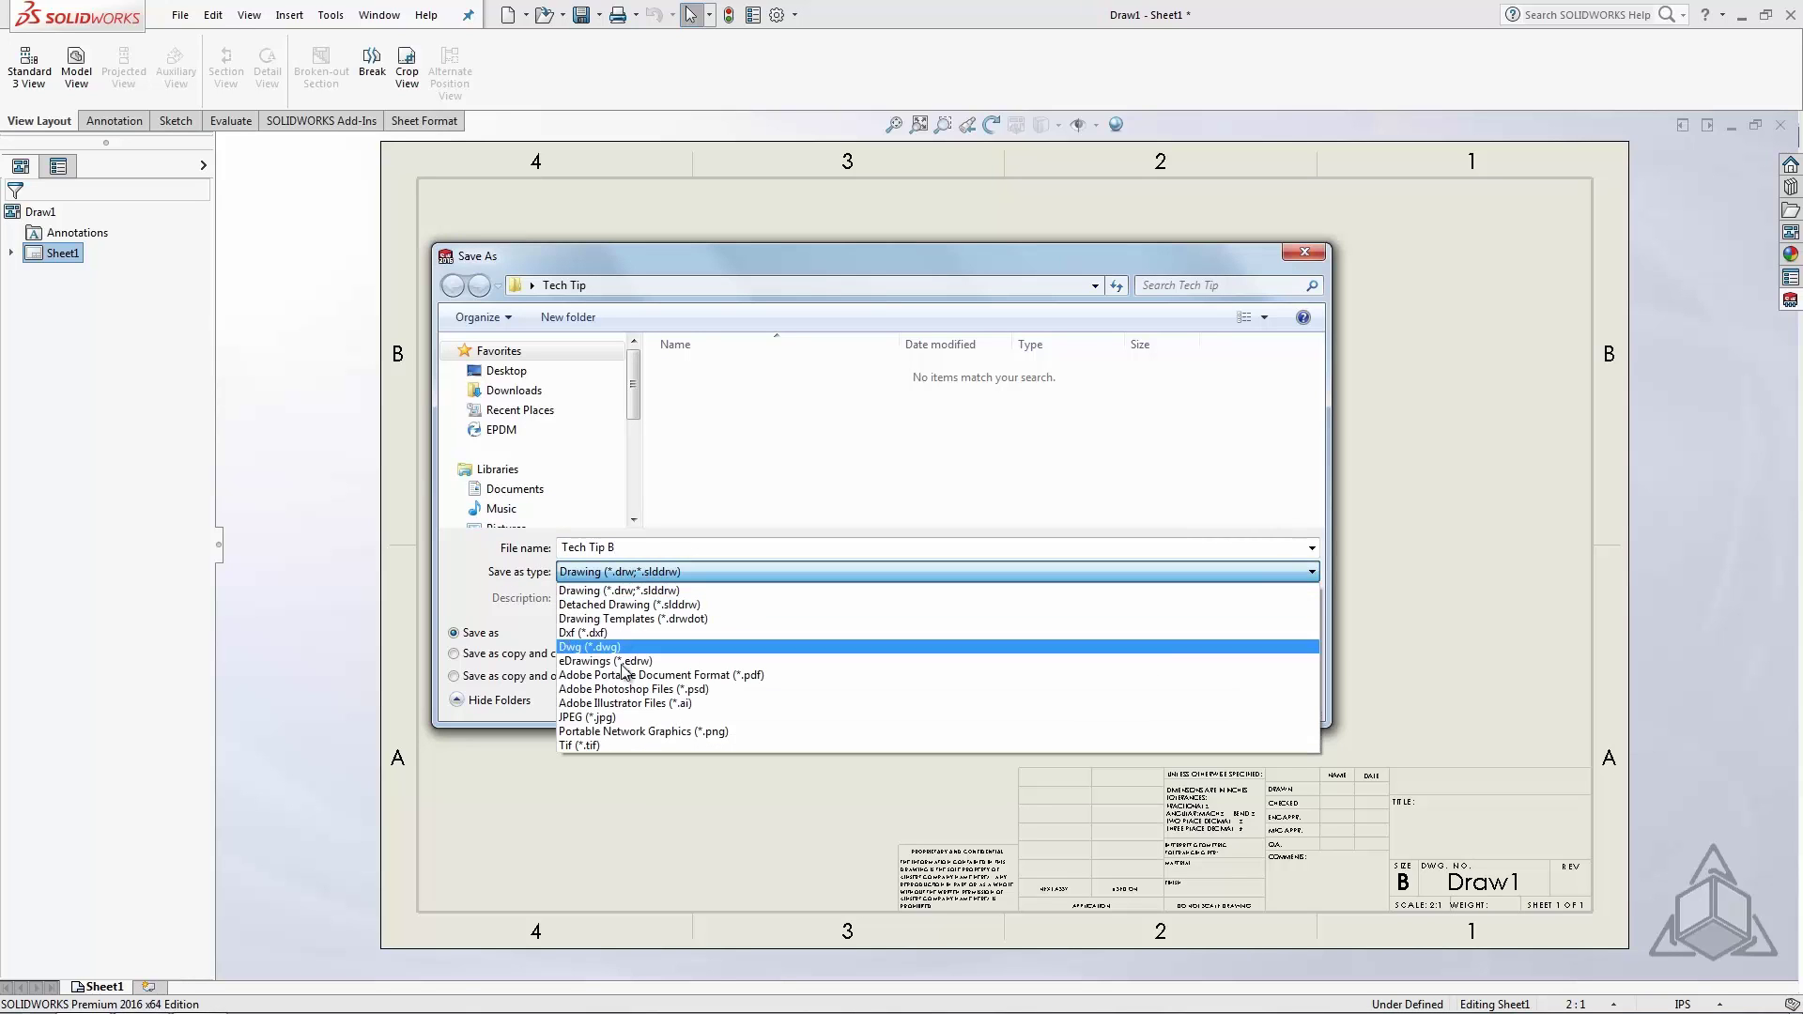
click(605, 646)
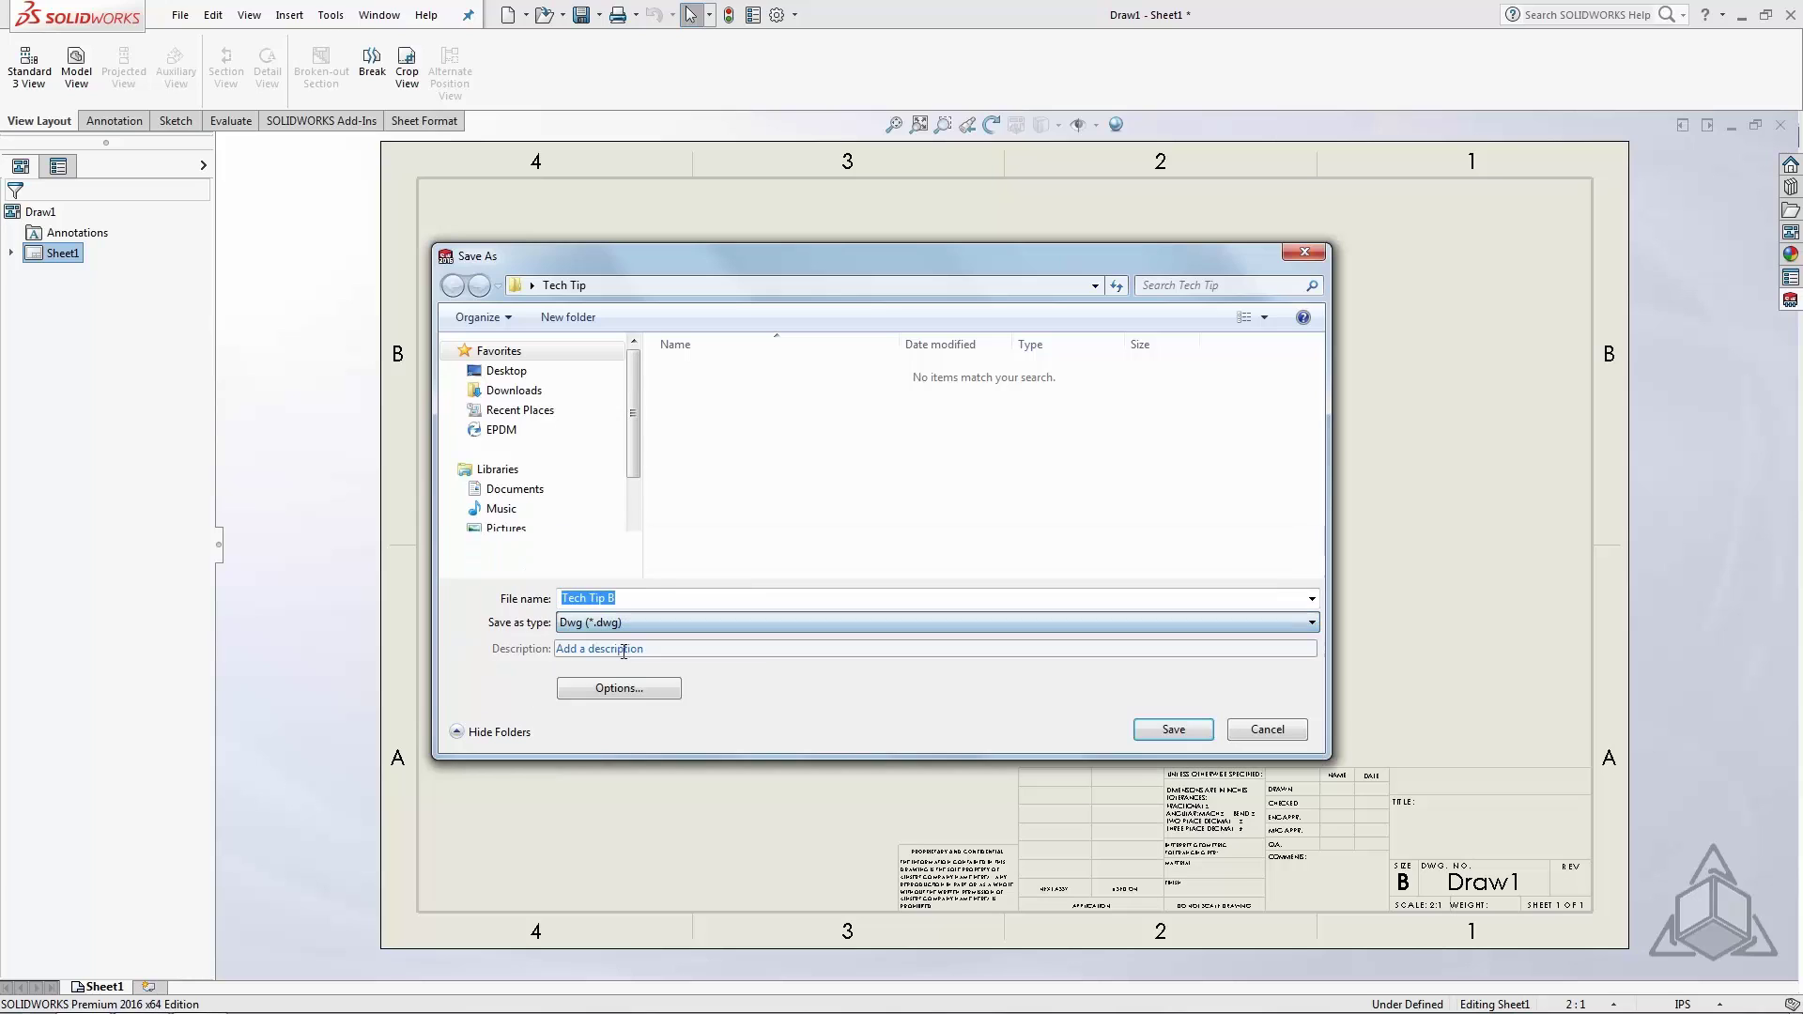
click(1167, 730)
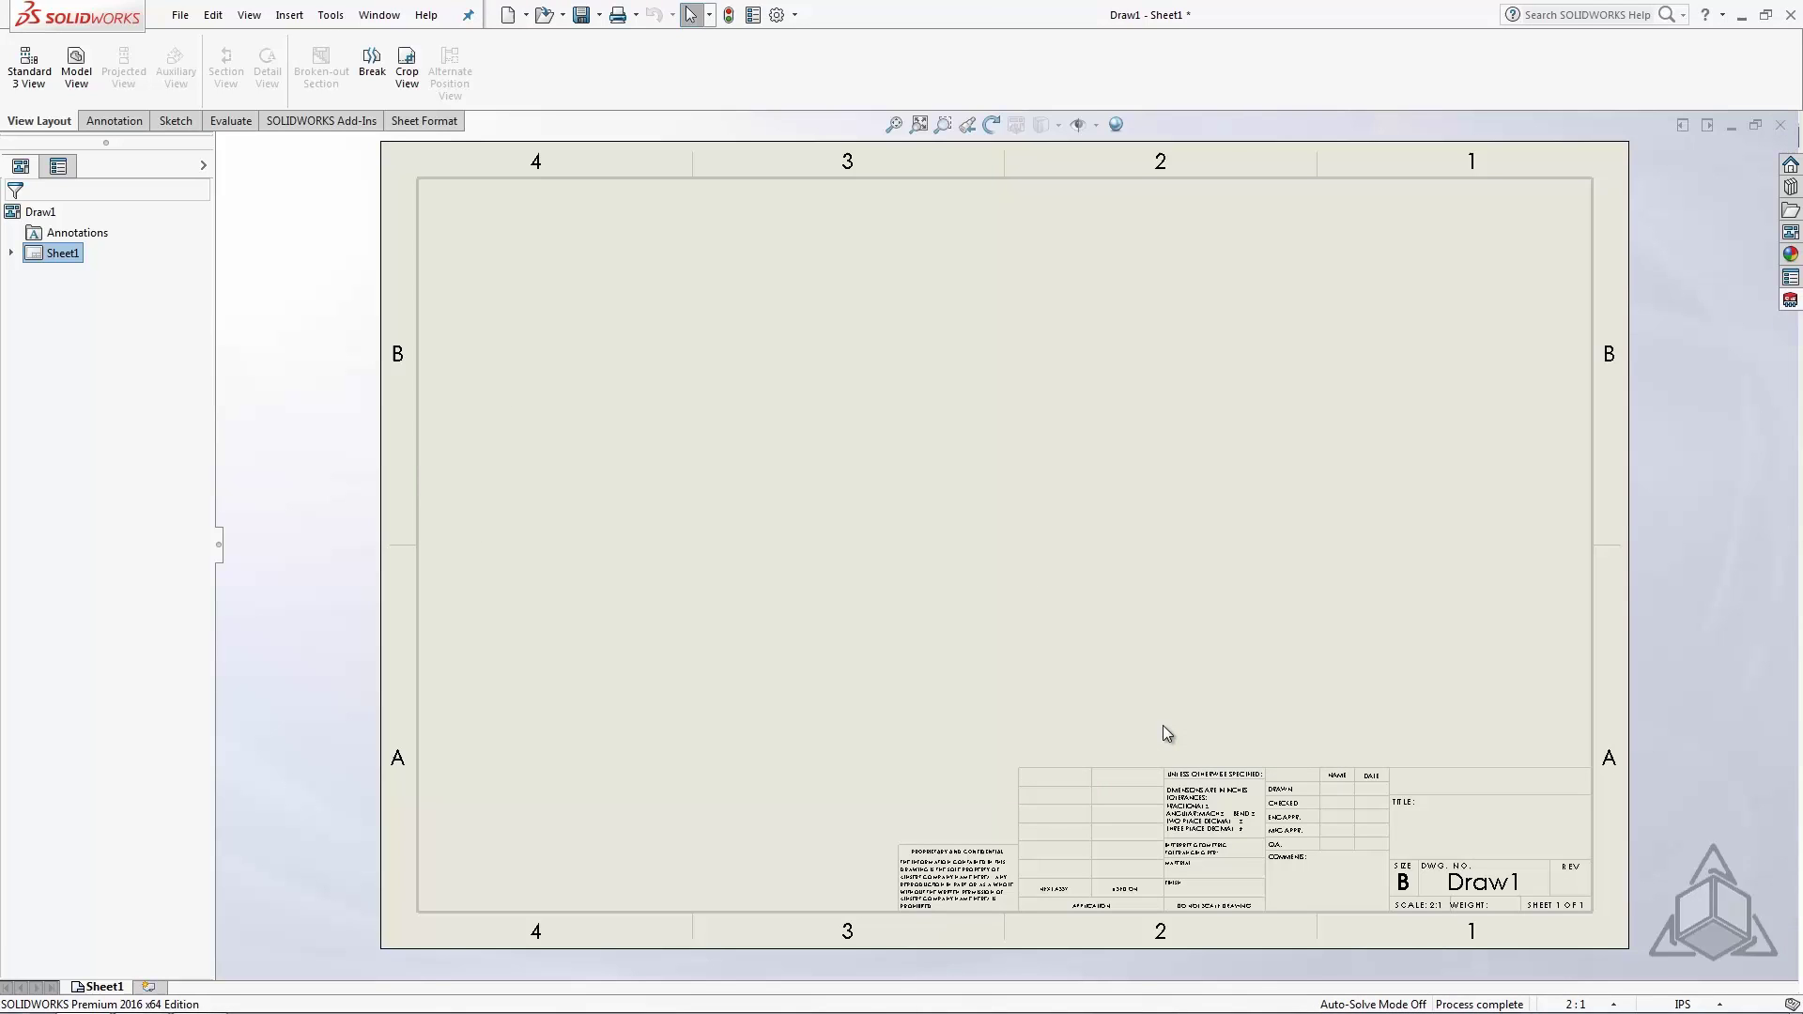
Step: Switch to SOLIDWORKS Electrical and open Library > Title blocks manager
key(alt+Tab)
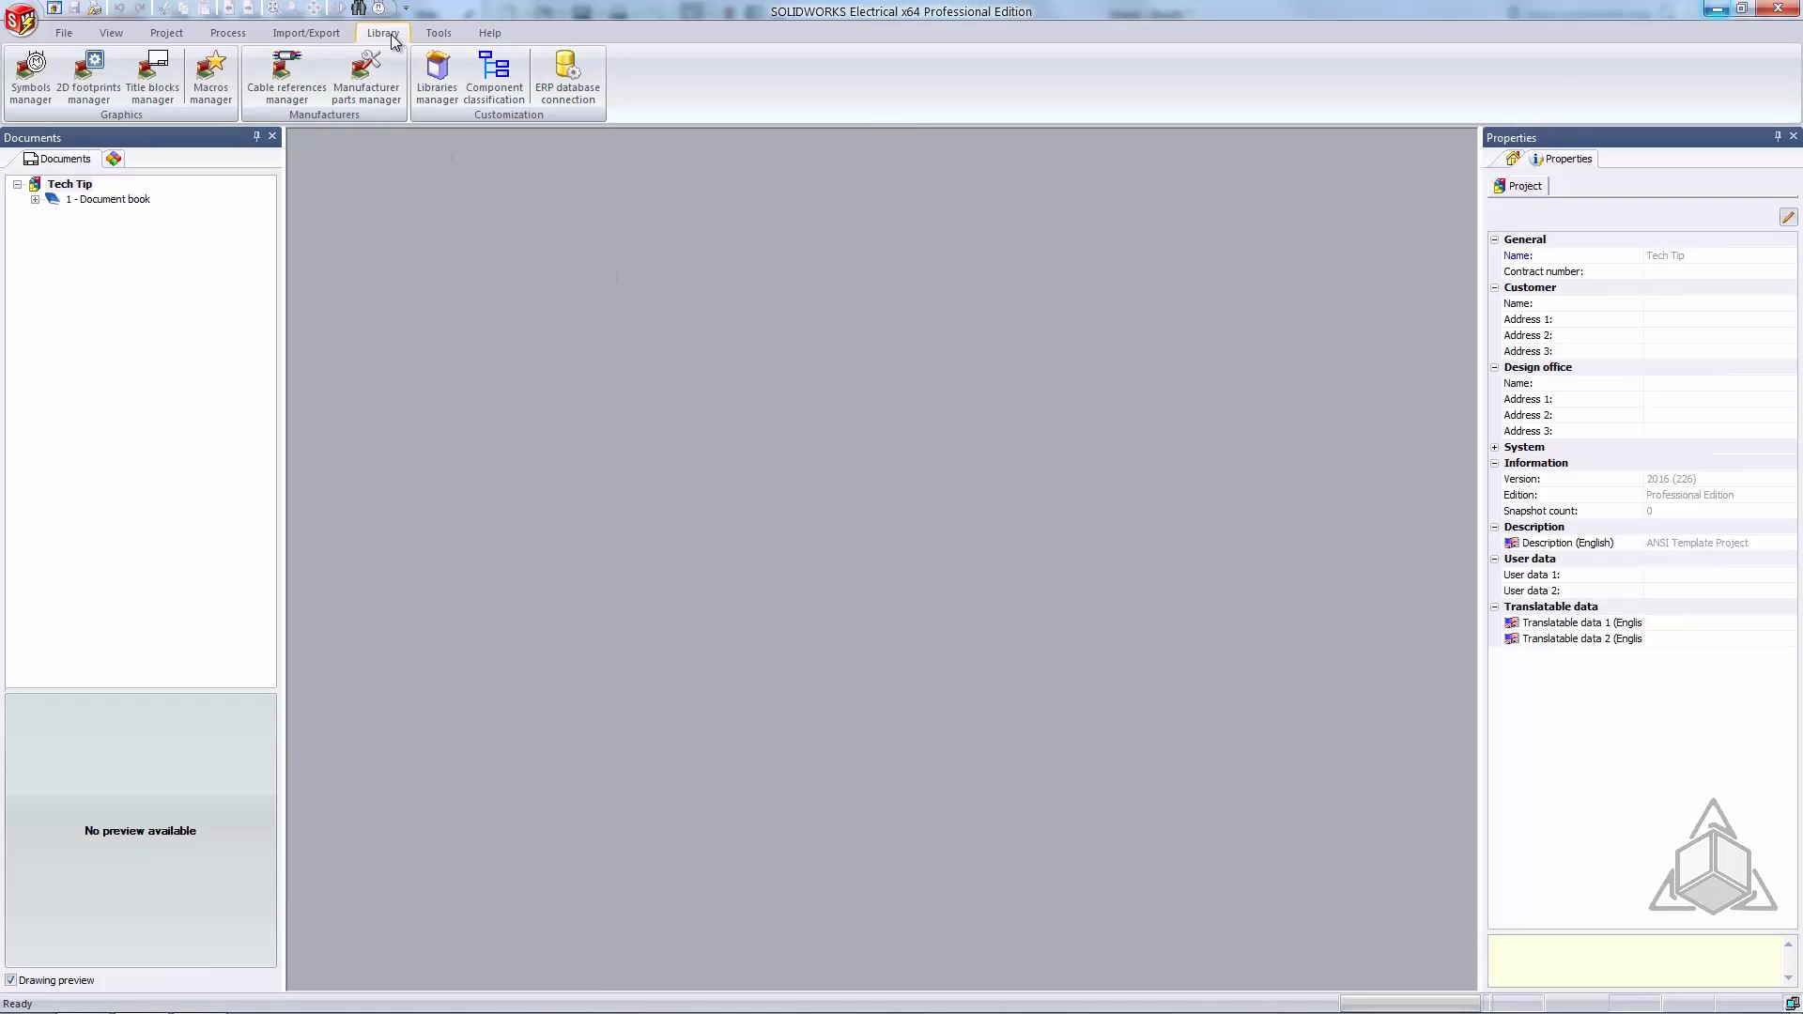
click(165, 104)
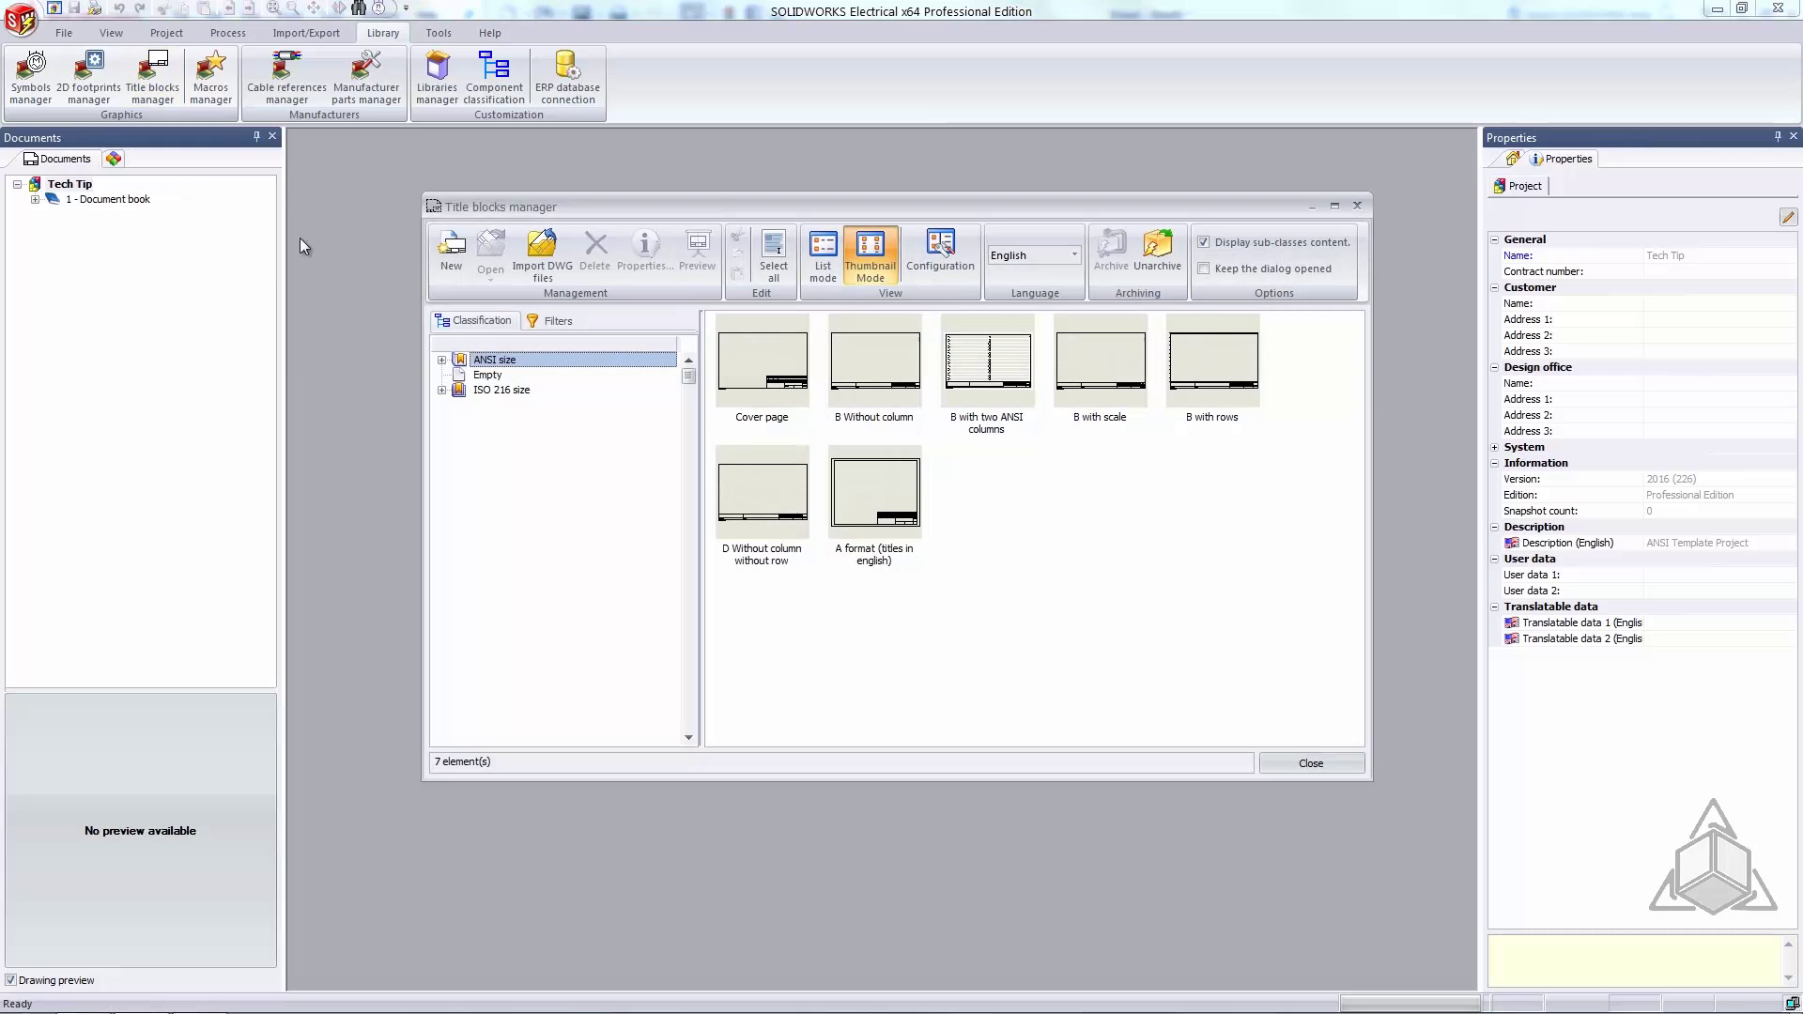
Step: Add Tech Tip B.DWG through Import DWG files, past the origin step, and widen the Name column
click(549, 274)
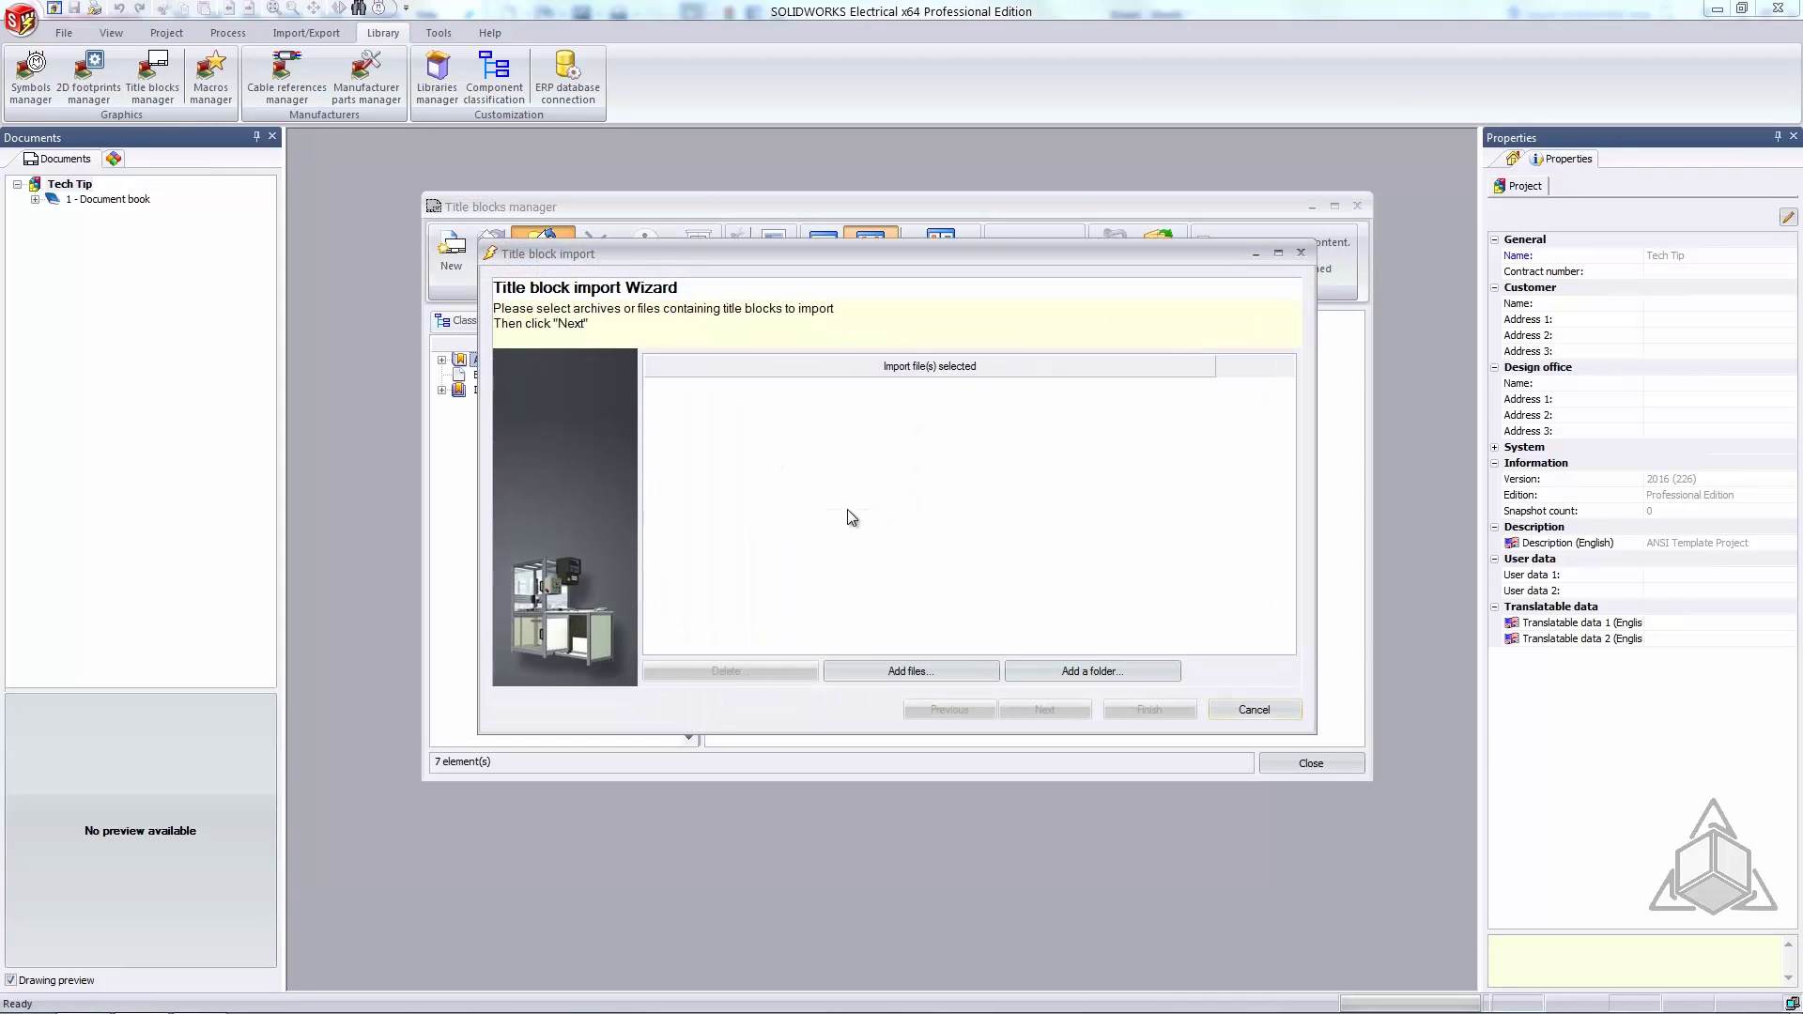
click(871, 671)
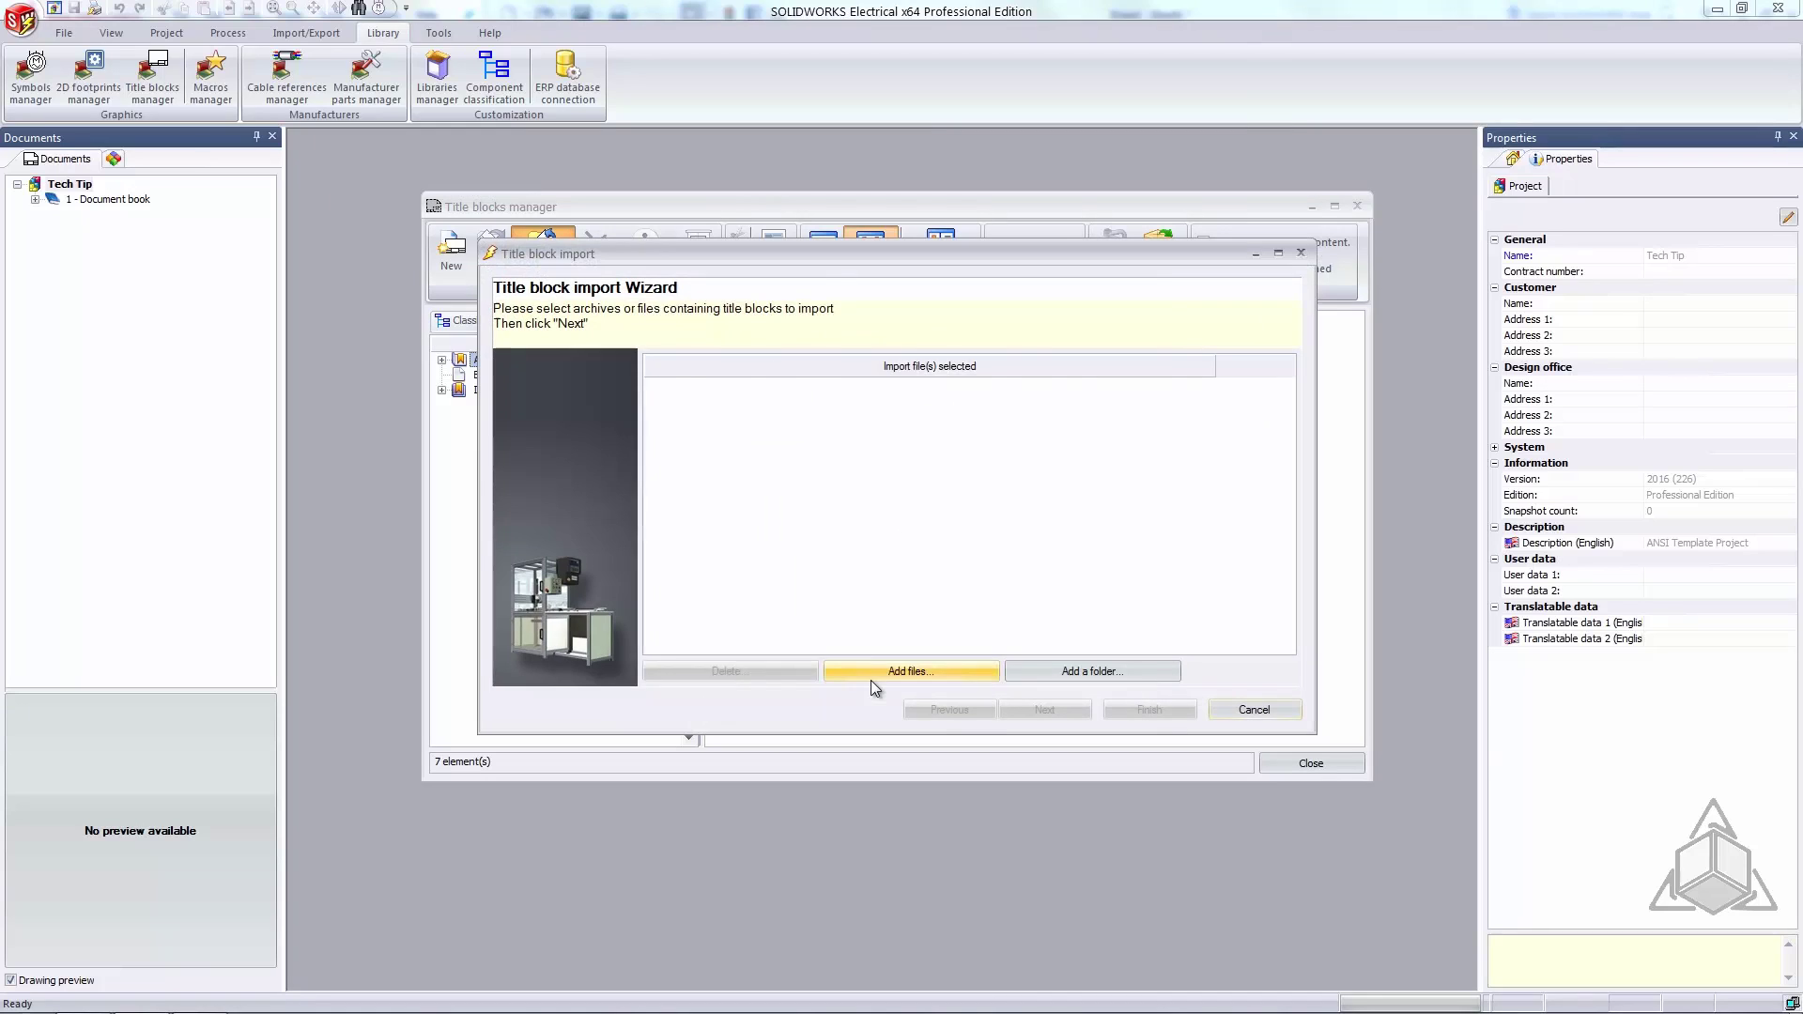
double_click(804, 384)
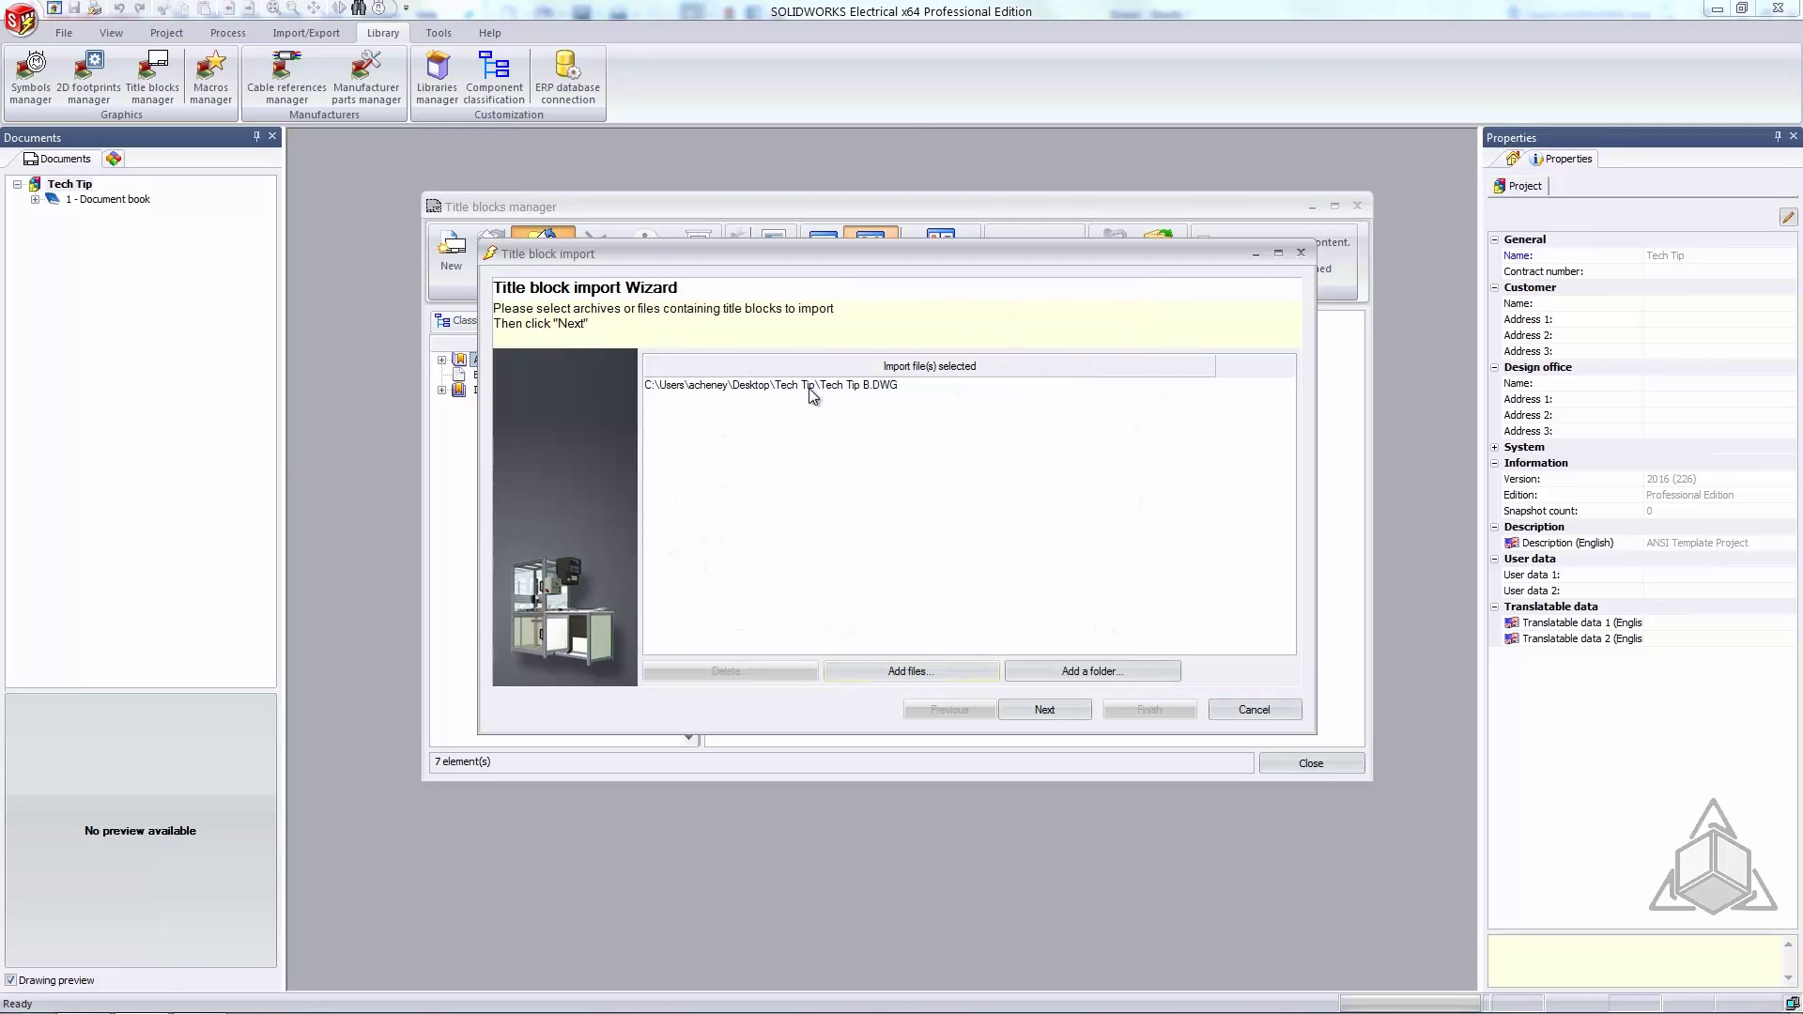
click(1029, 712)
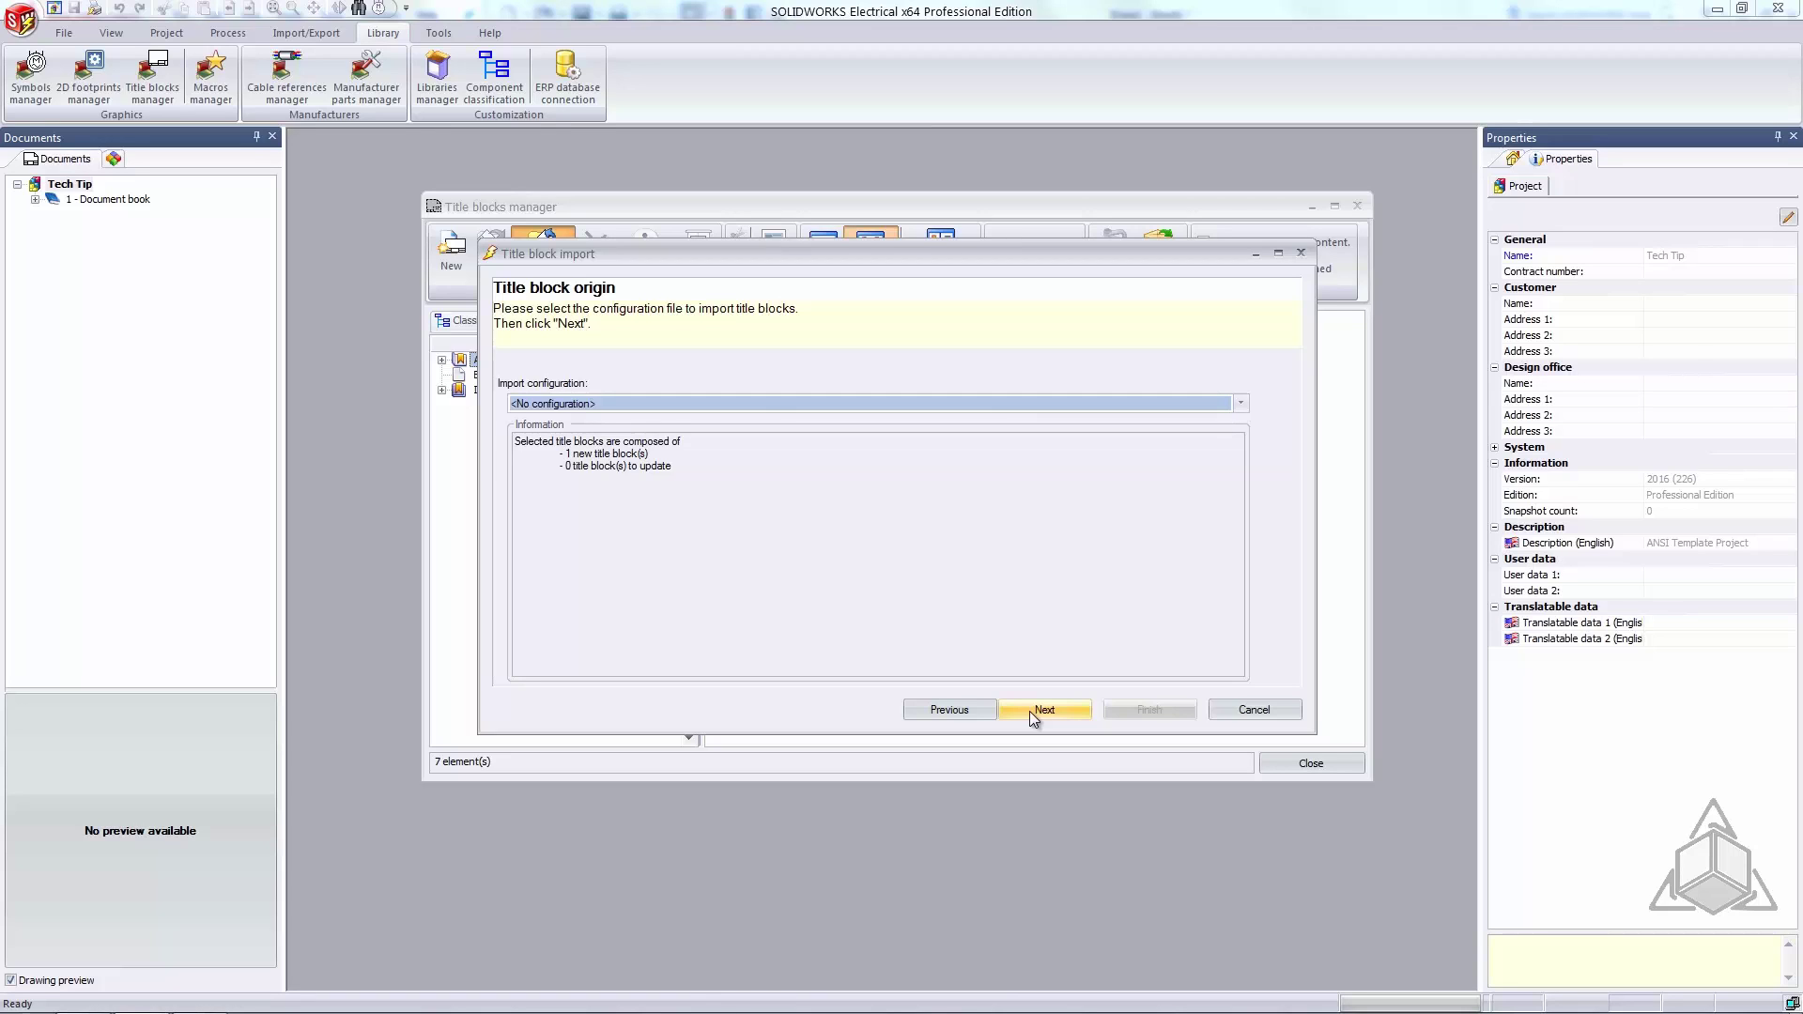
click(1029, 712)
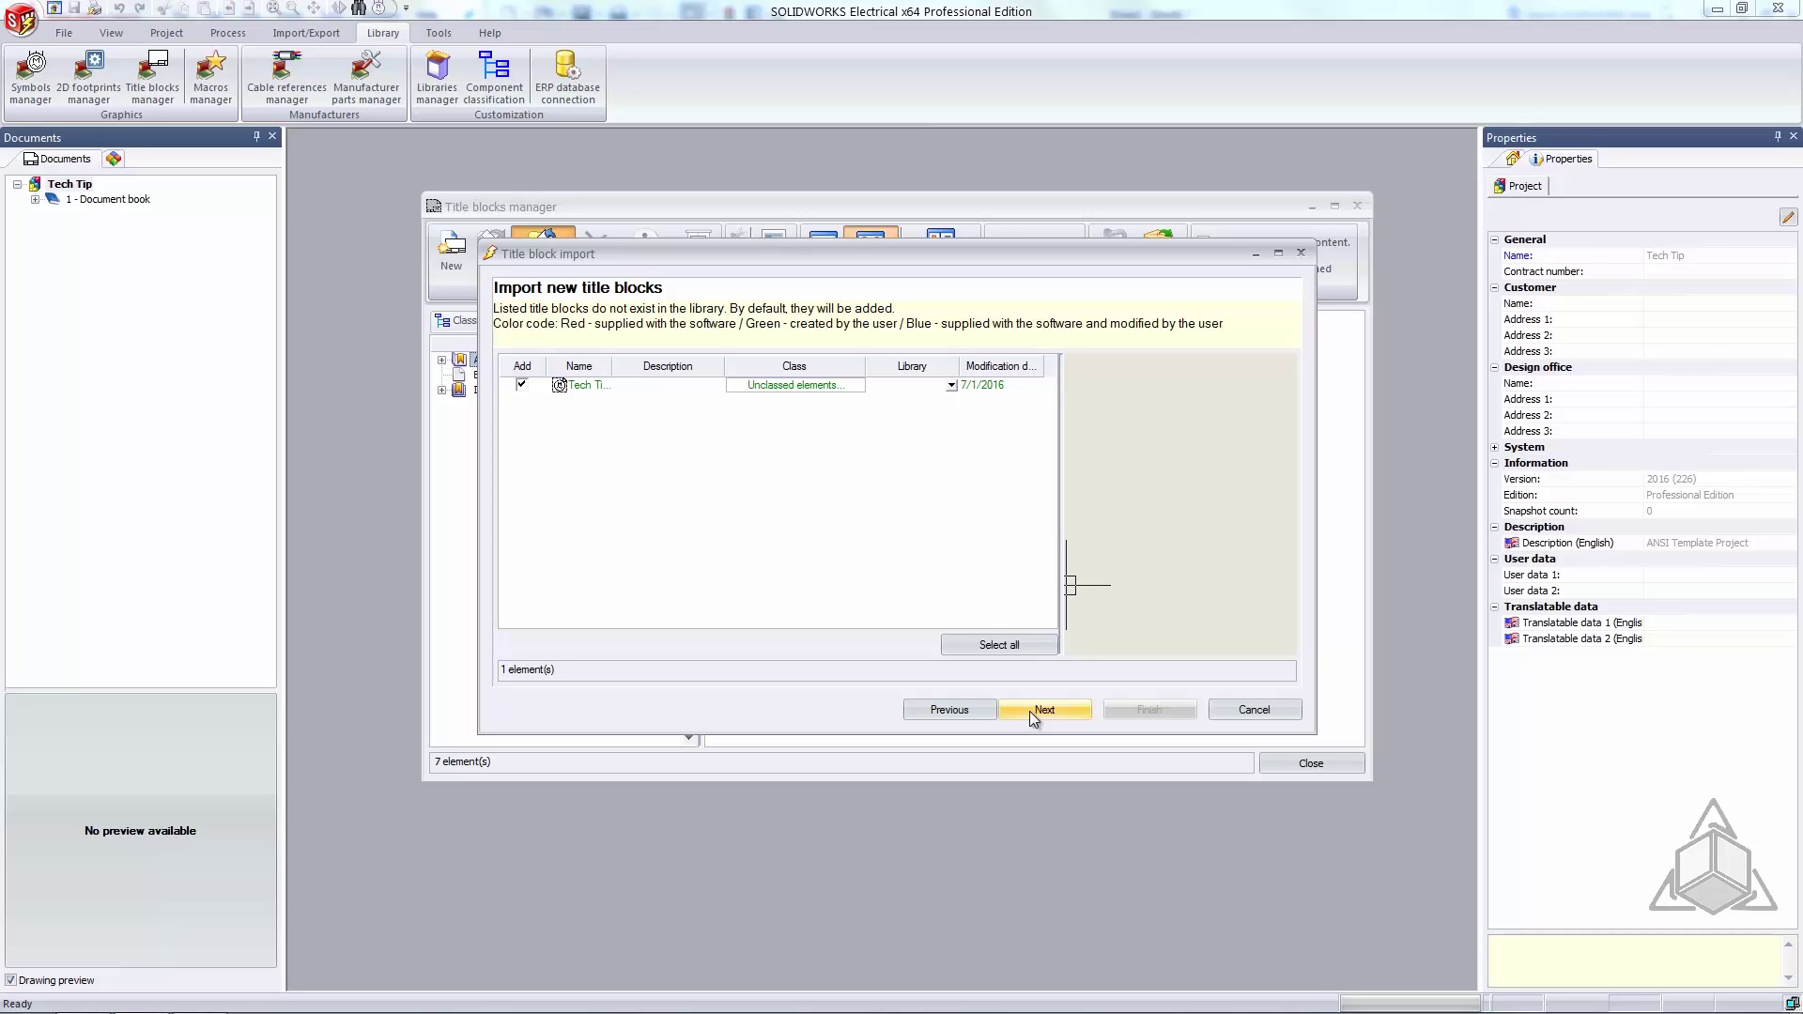
drag(612, 365, 651, 366)
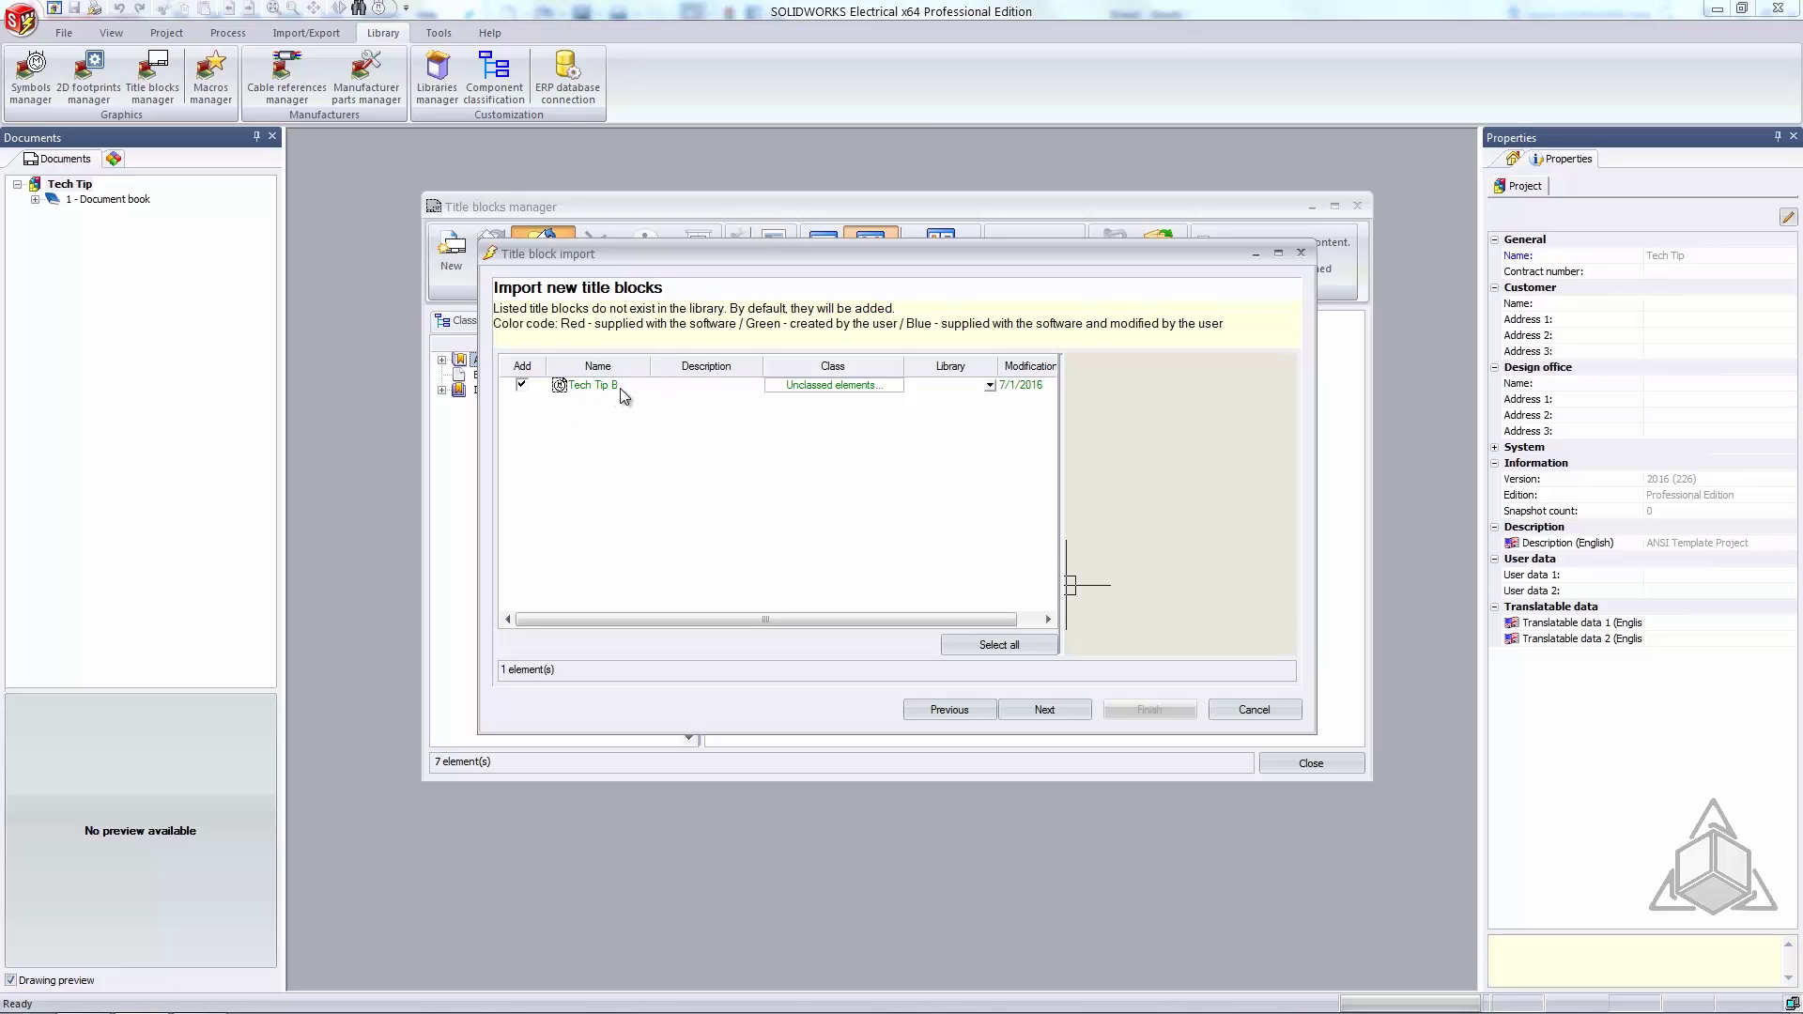
Step: Set Tech Tip B's class to ANSI size > B size - 17x11 inches and its library to ANSI
click(805, 389)
click(693, 245)
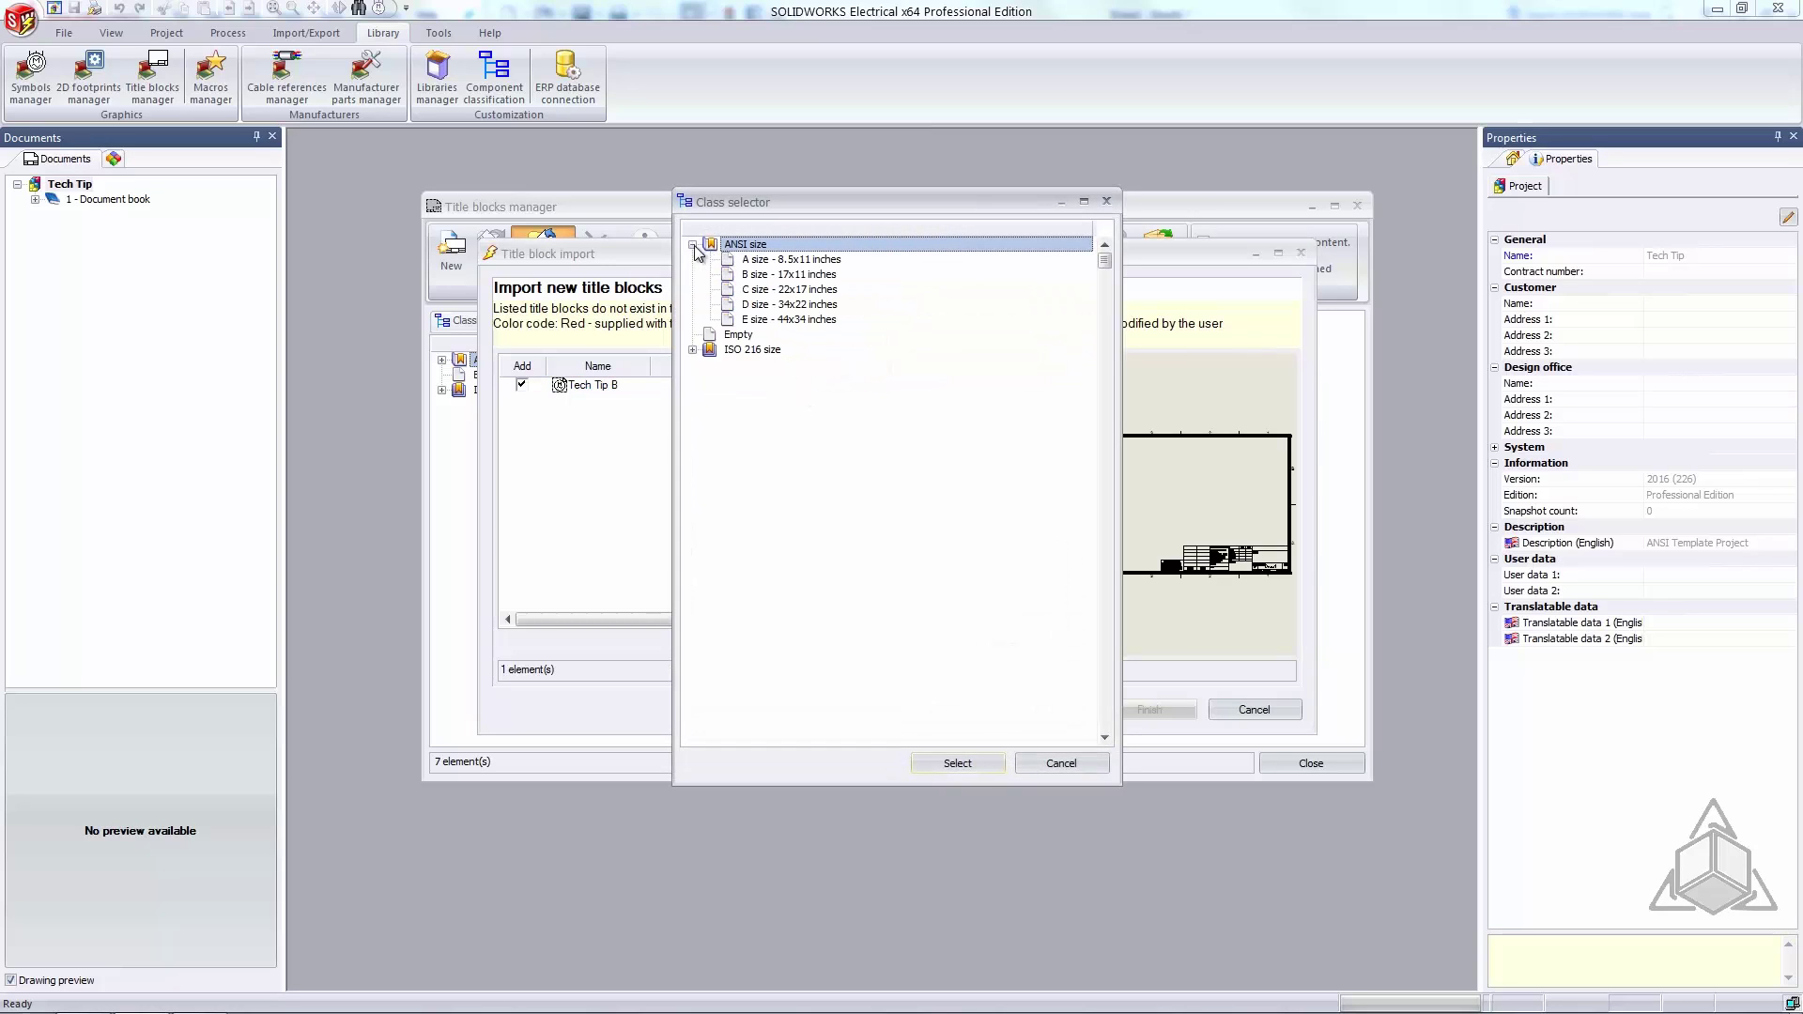
click(774, 276)
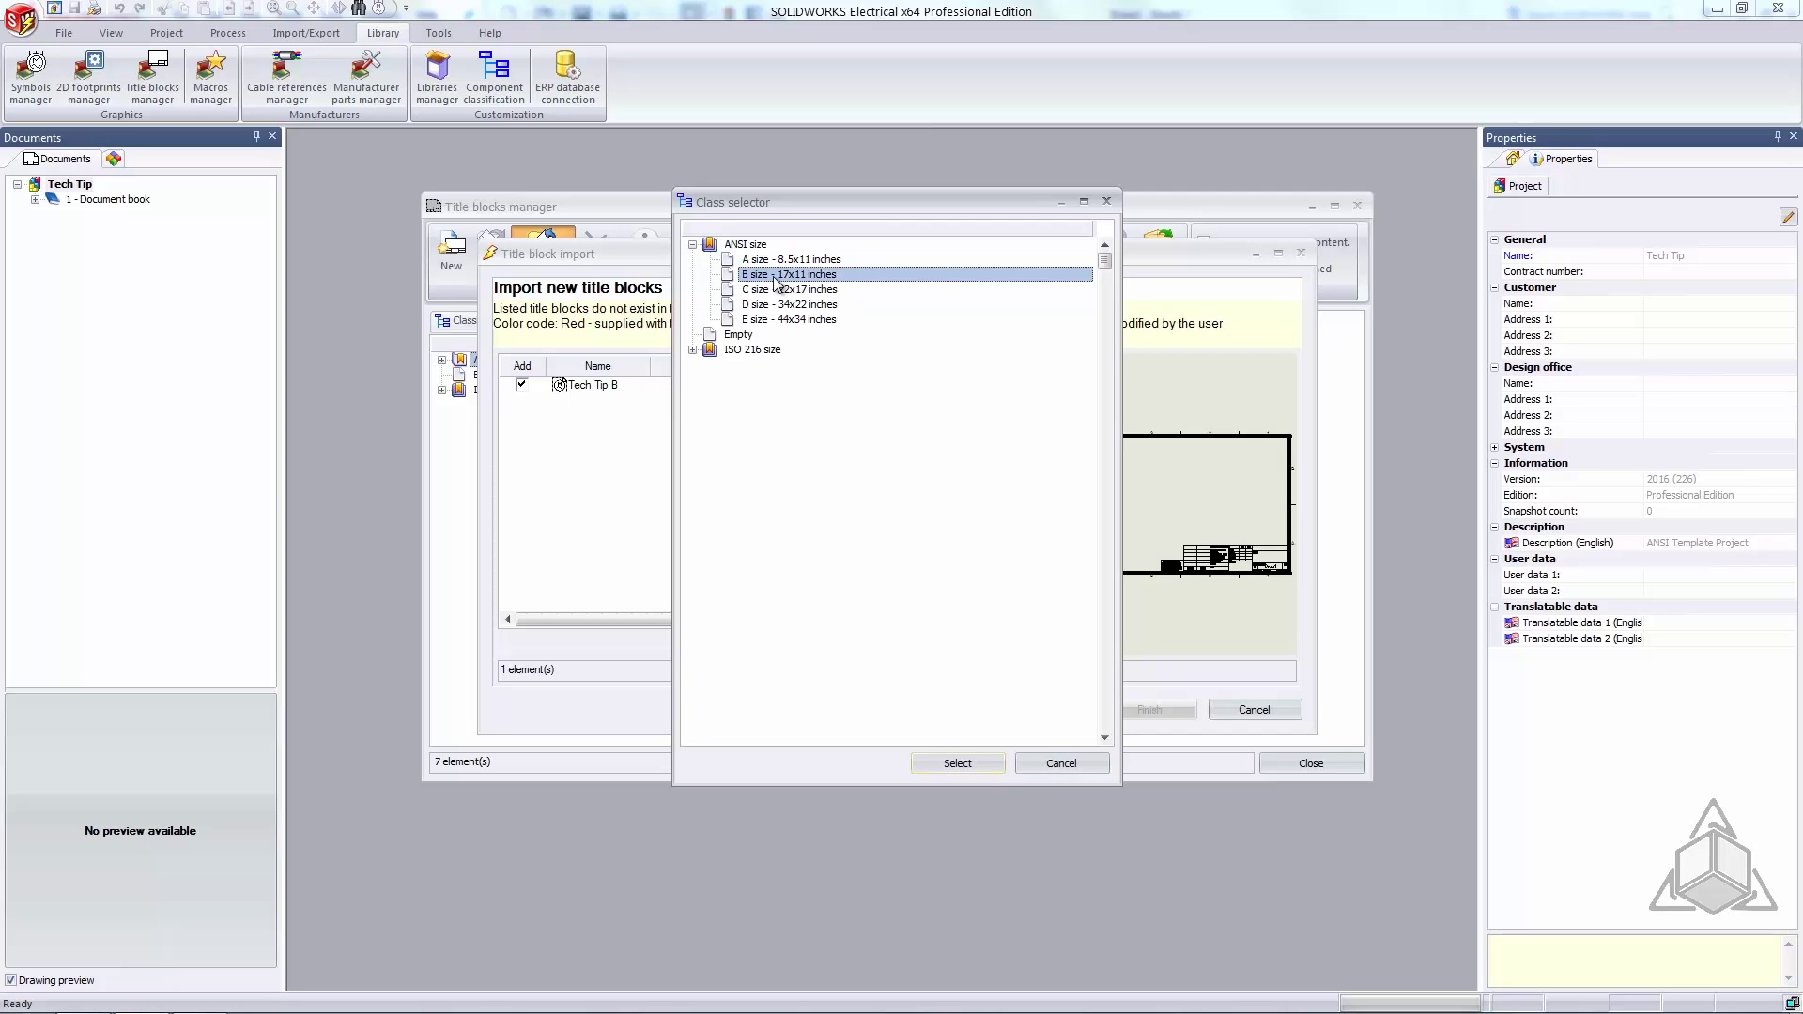
click(958, 764)
click(989, 386)
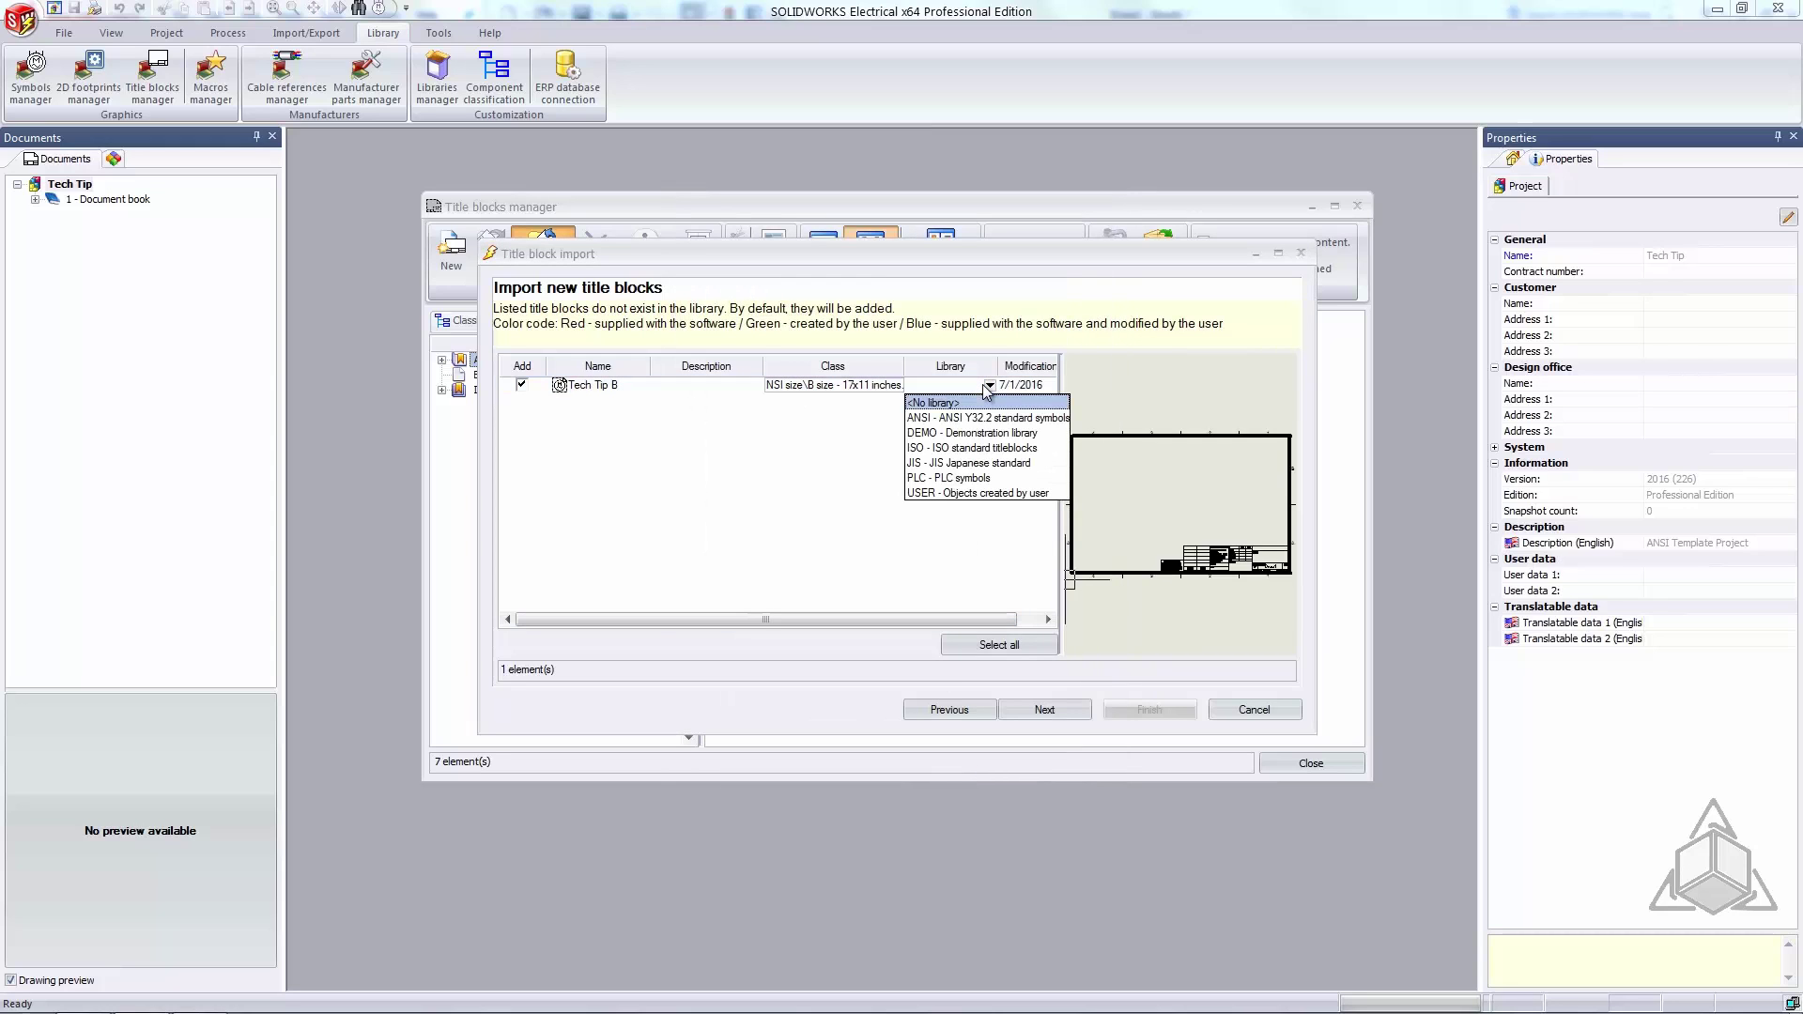
click(943, 422)
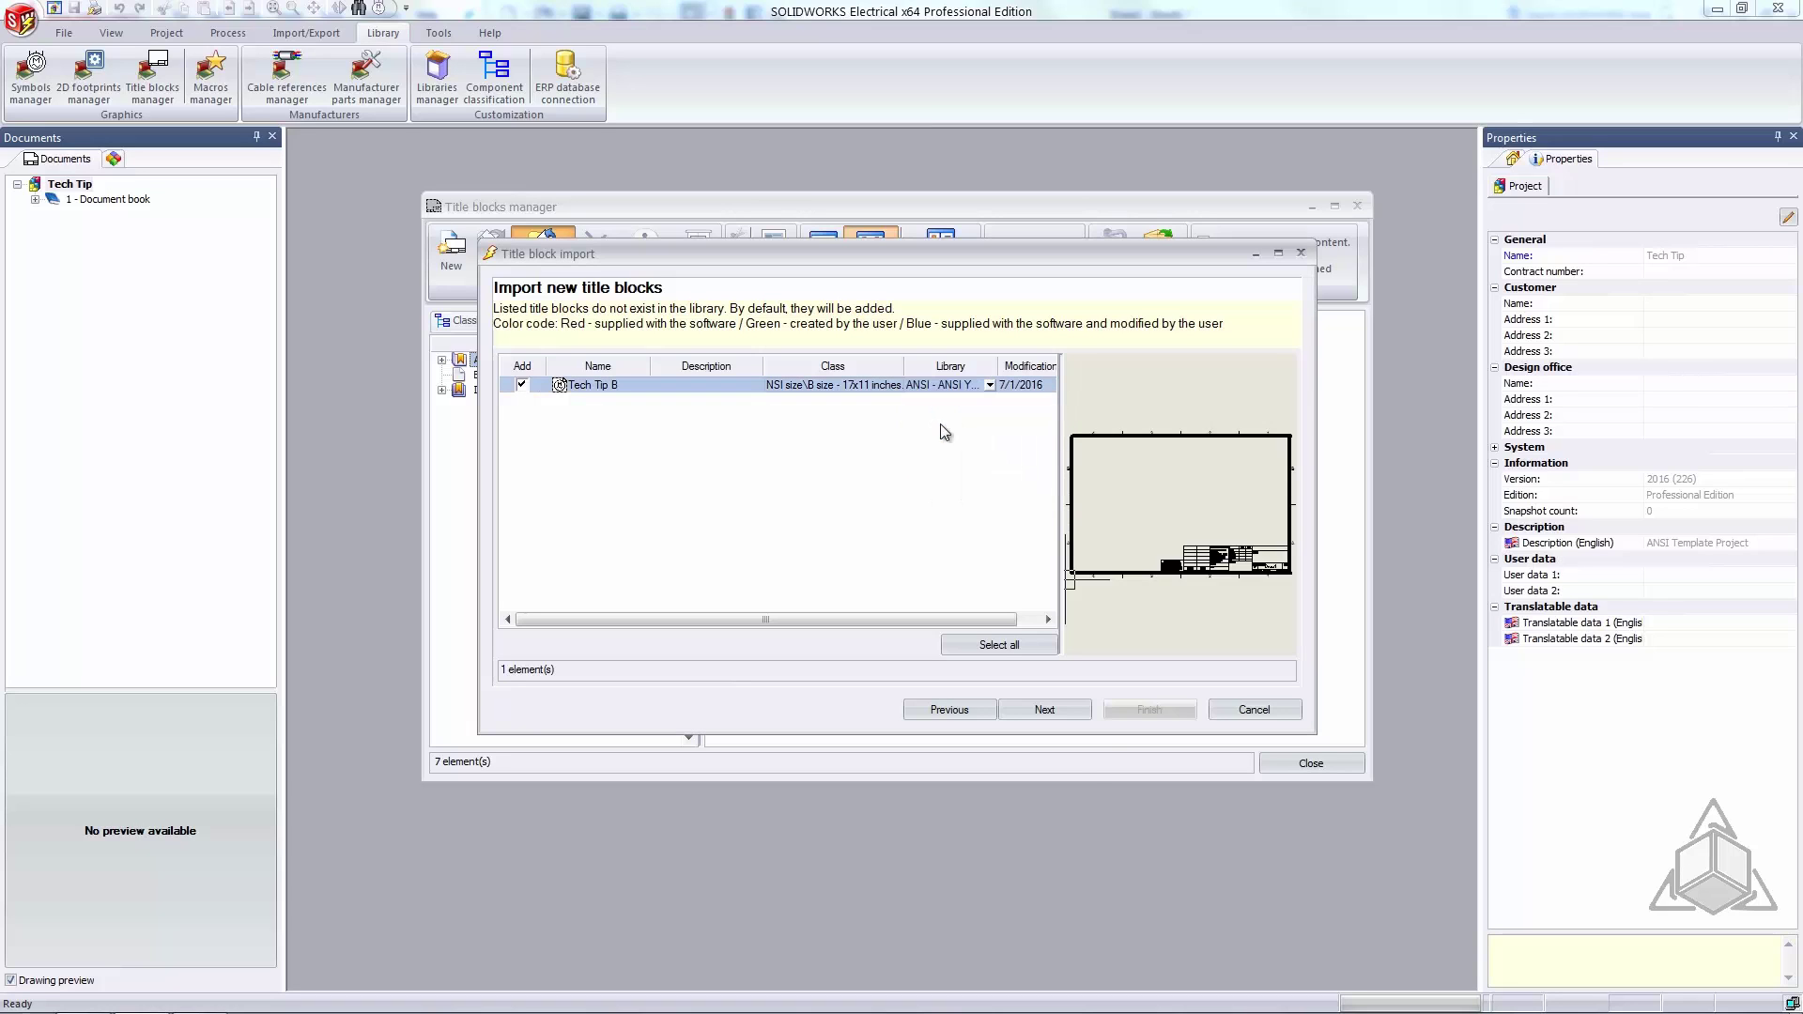
Step: Step past Convert attributes, choose Do not save for the configuration, and finish the import
click(1047, 714)
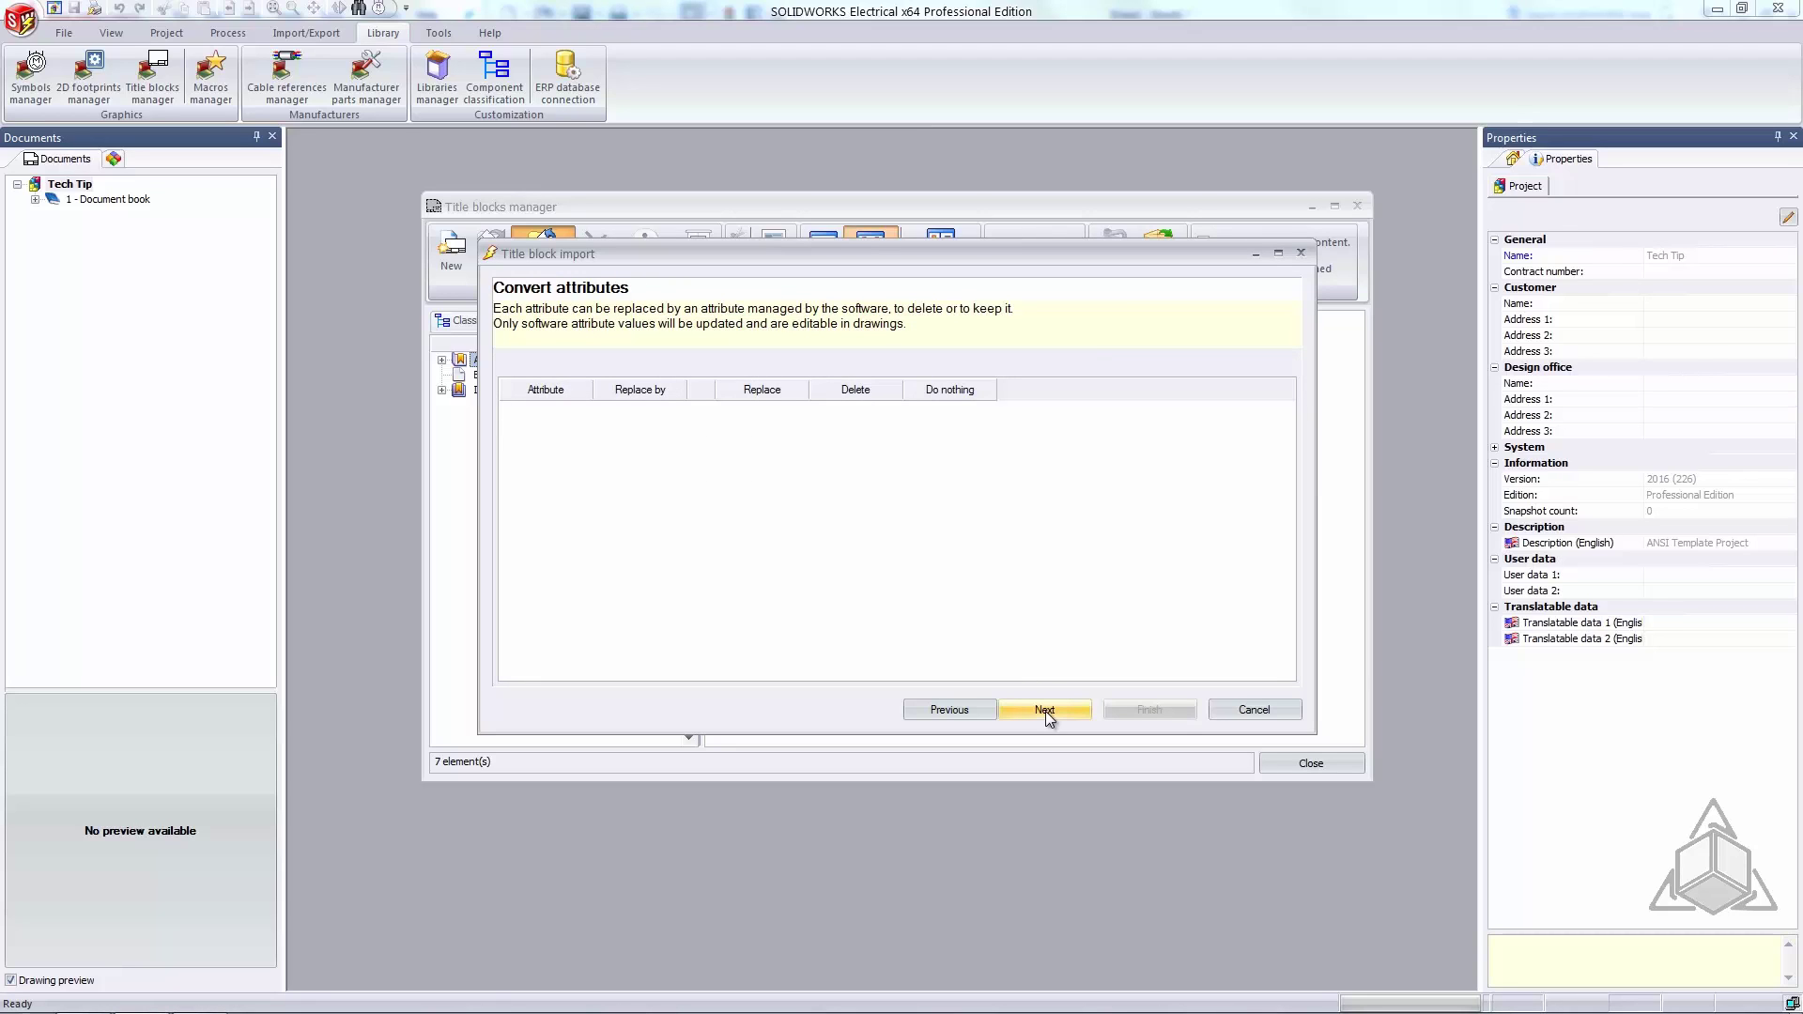
click(1047, 711)
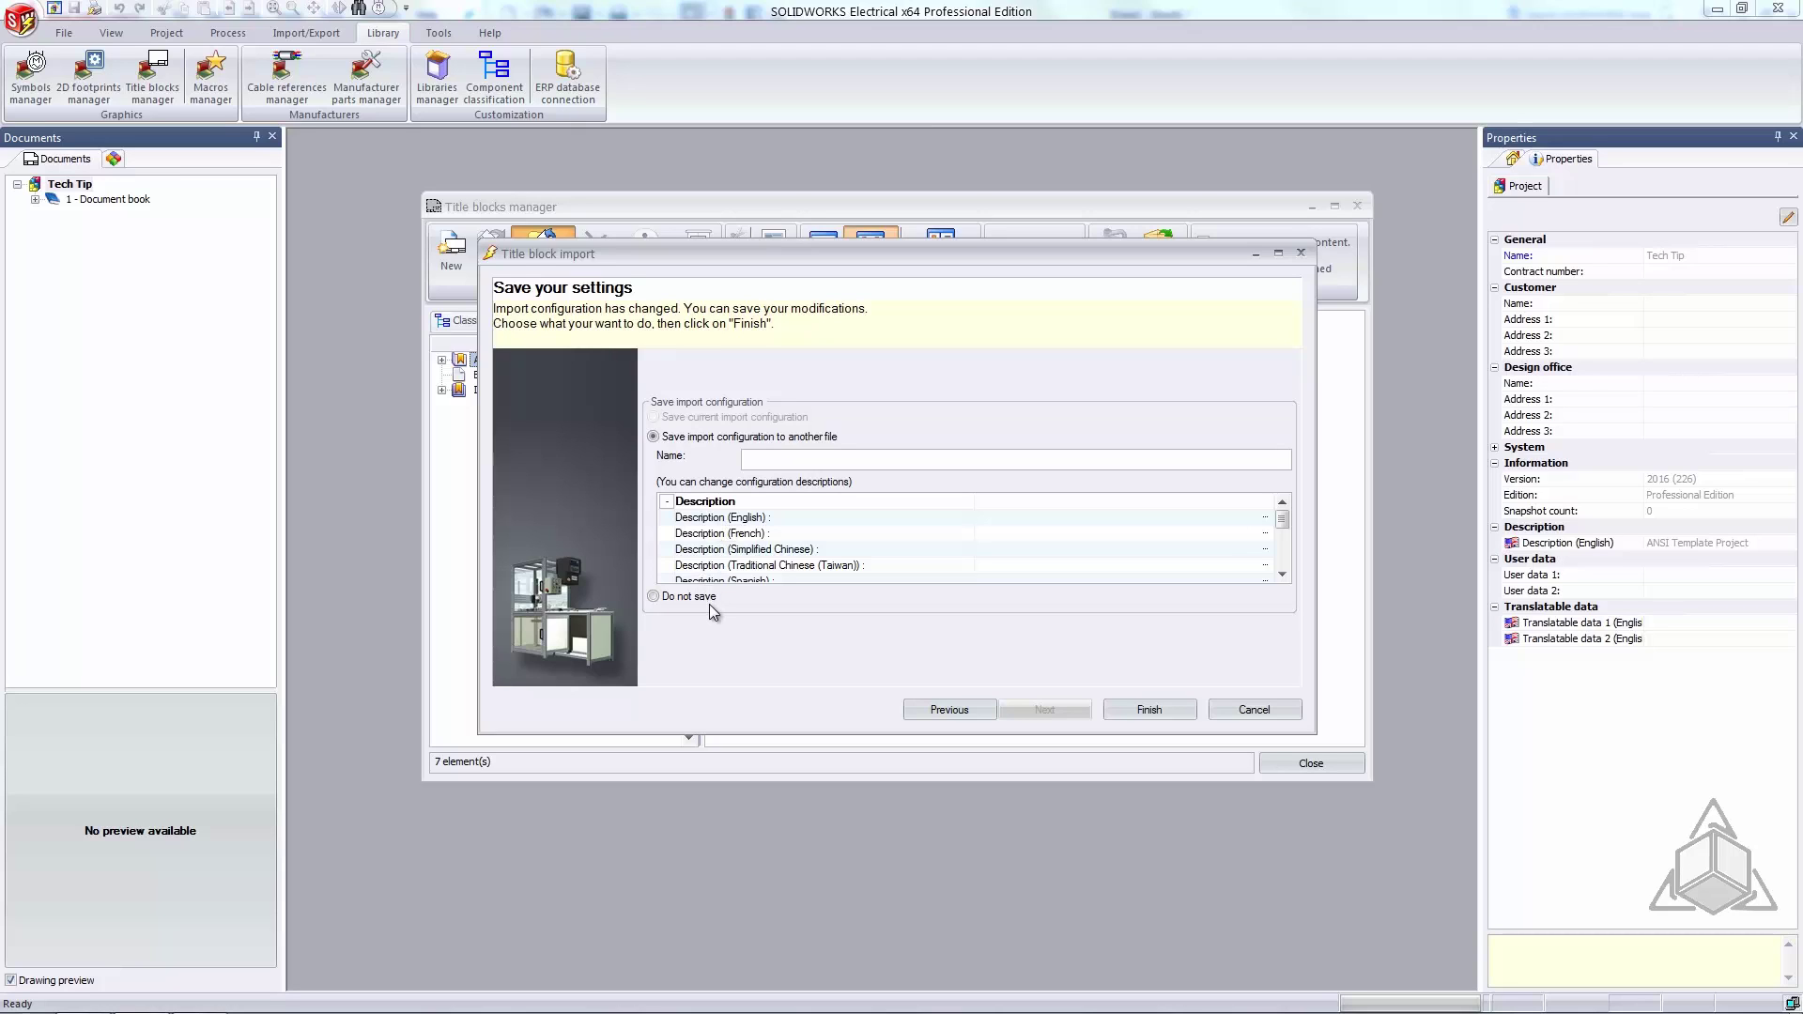
click(653, 596)
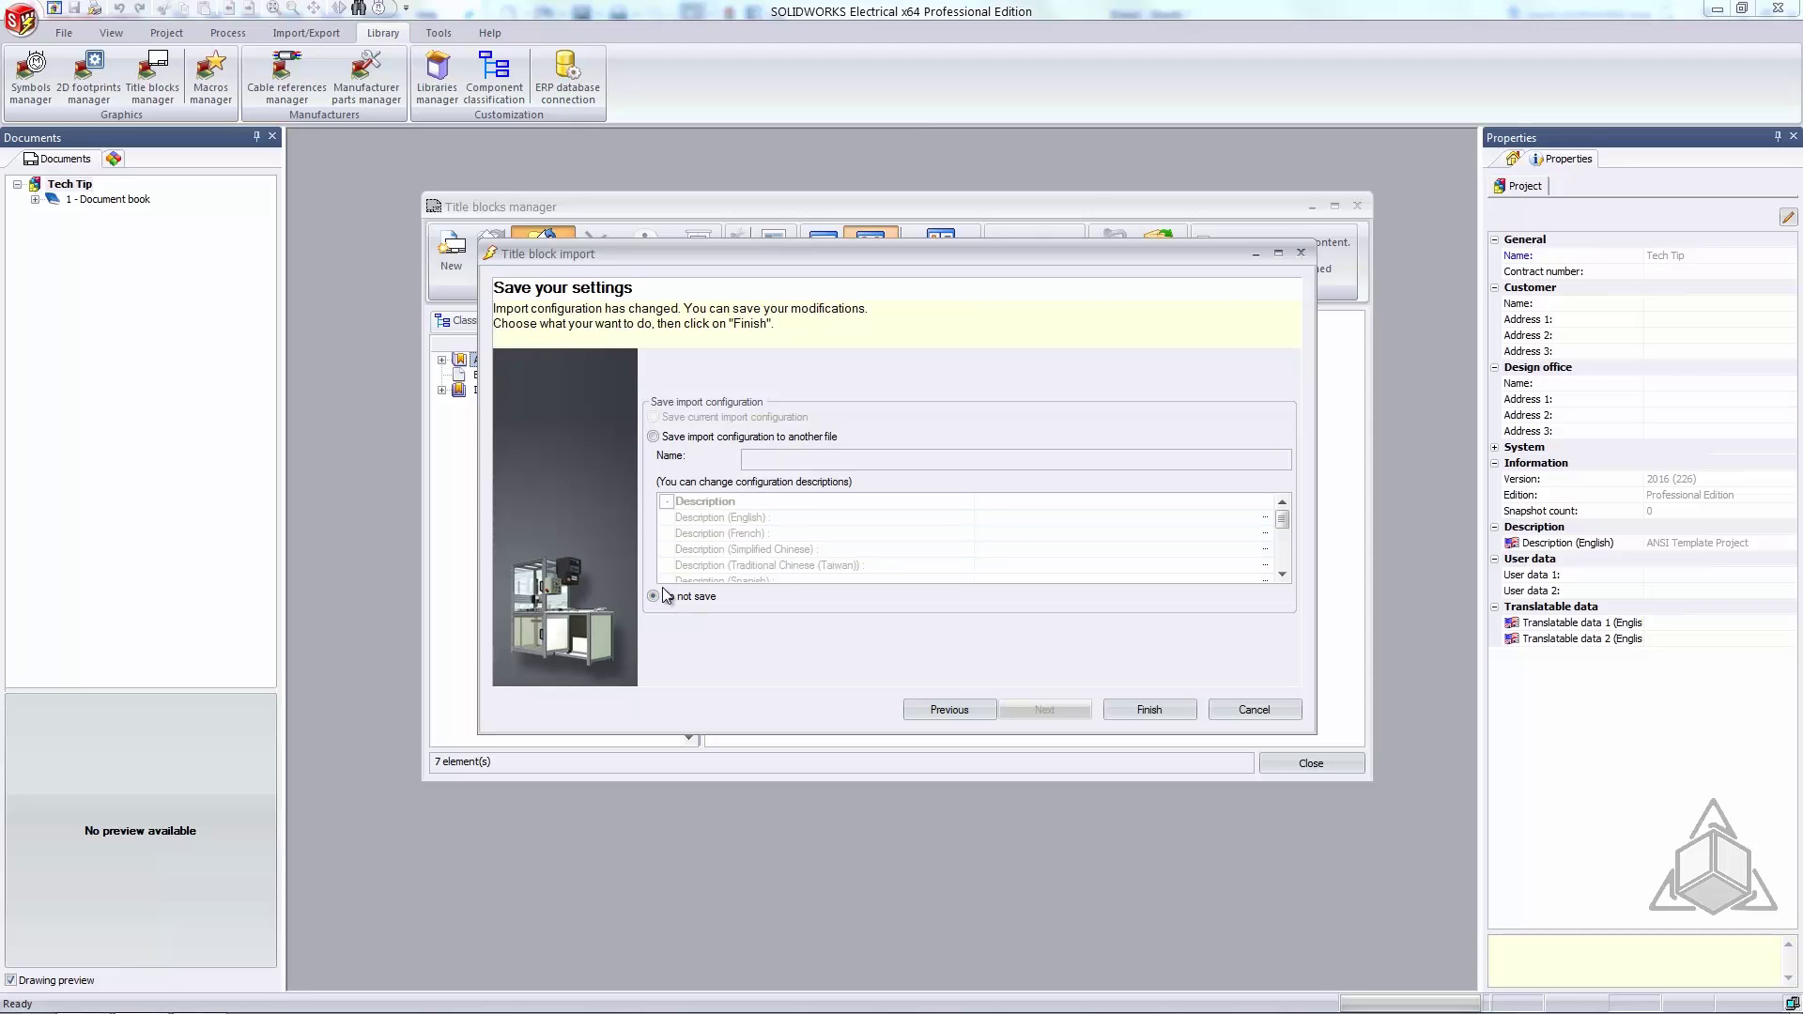
click(1167, 717)
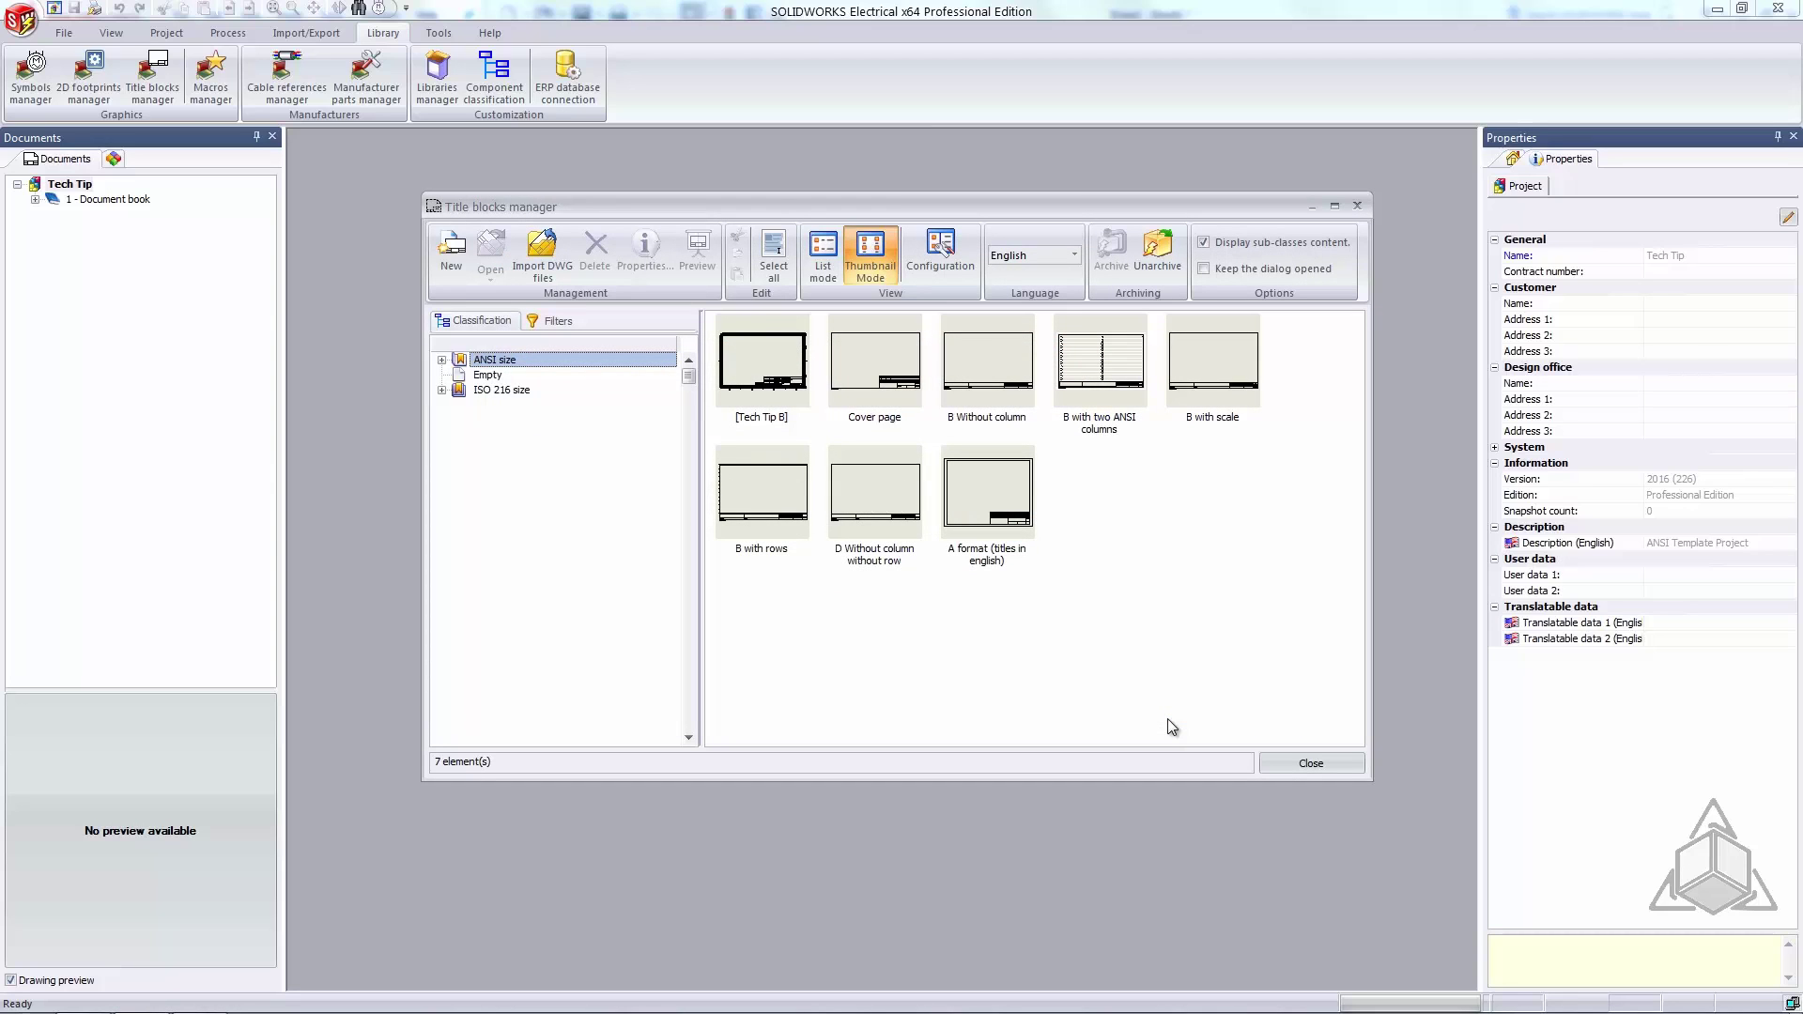
Step: Open the [Tech Tip B] title block from the Title blocks manager in the editor
click(776, 387)
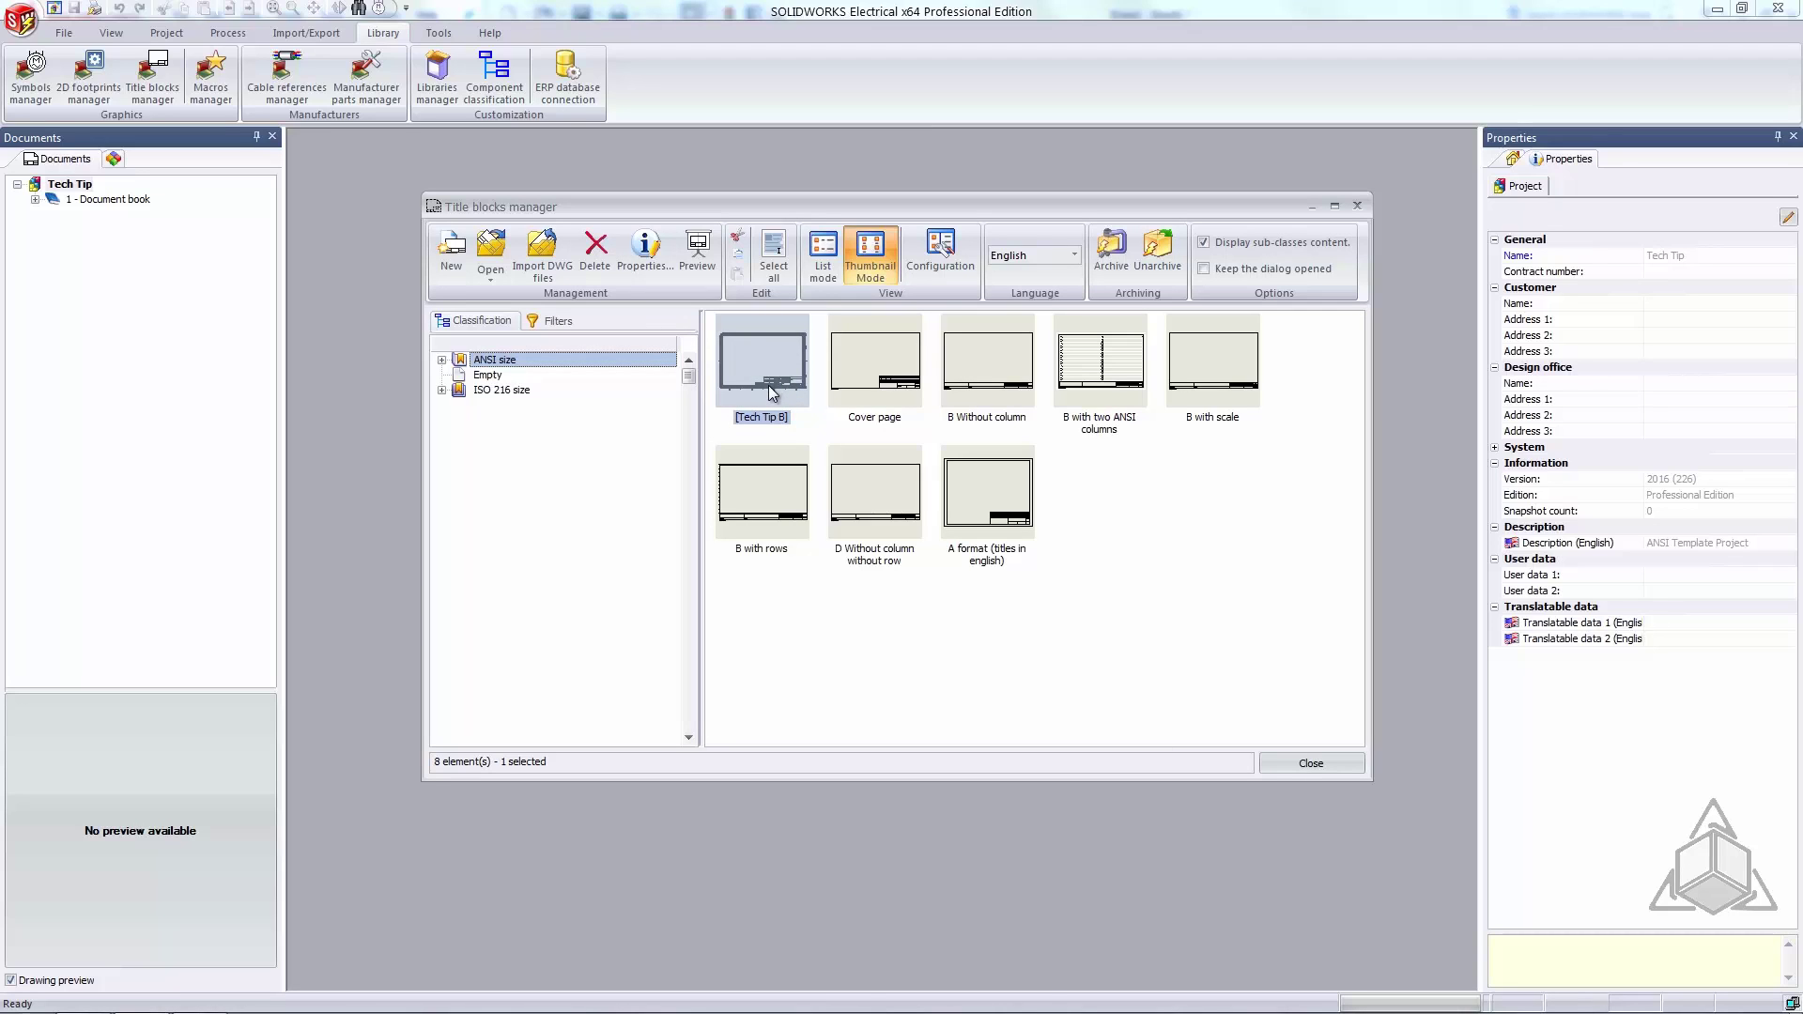
double_click(772, 390)
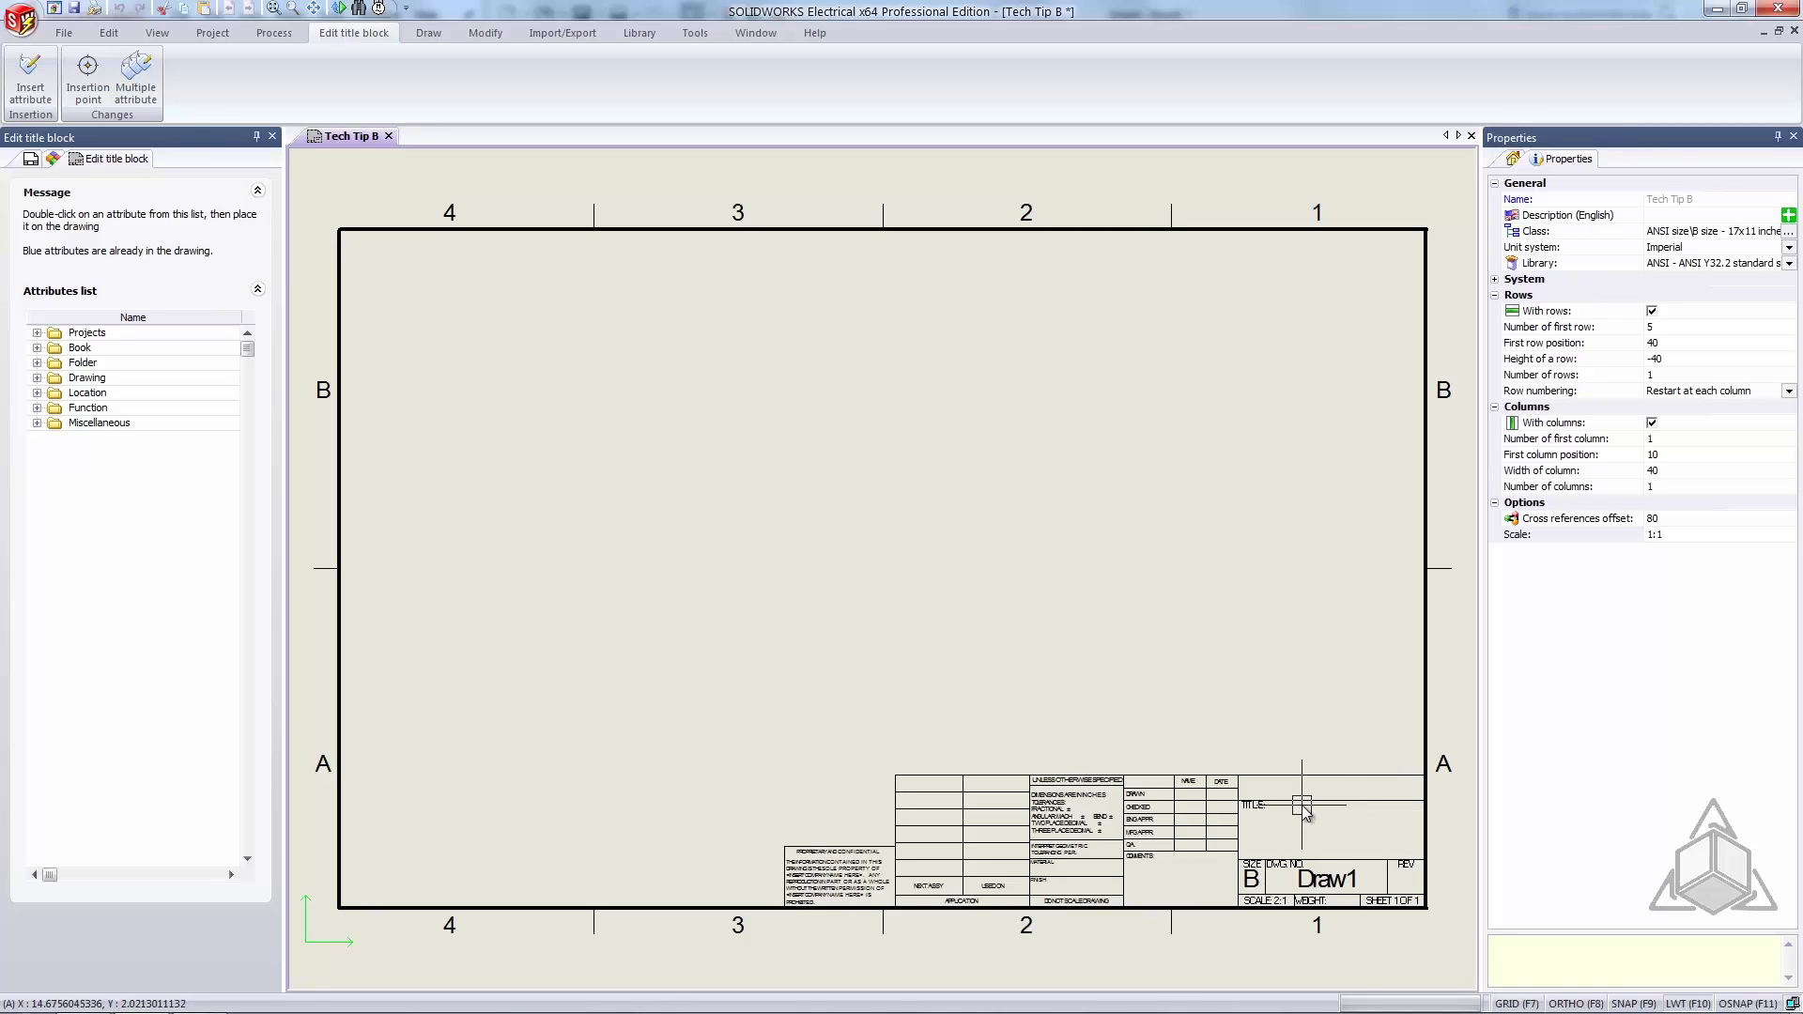
Step: Expand Projects, widen the Attributes list to show descriptions, and pick up #PROJECT_TAG for insertion
click(36, 332)
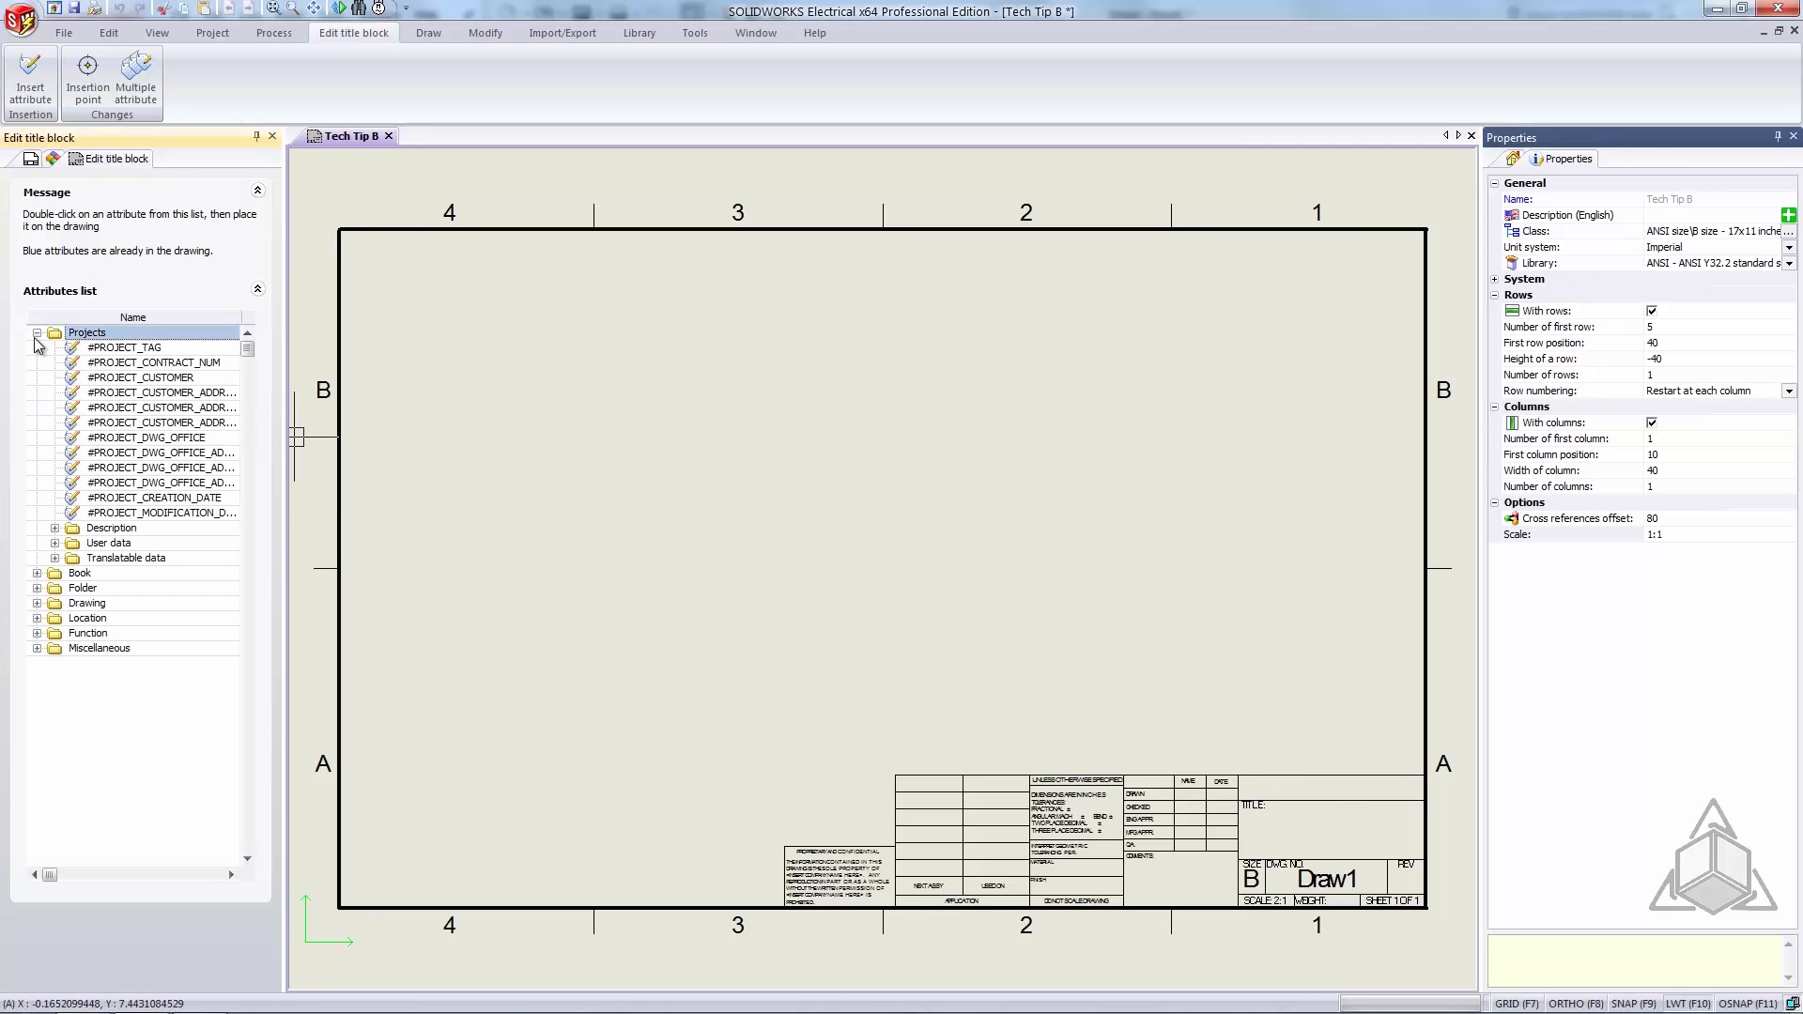
click(145, 349)
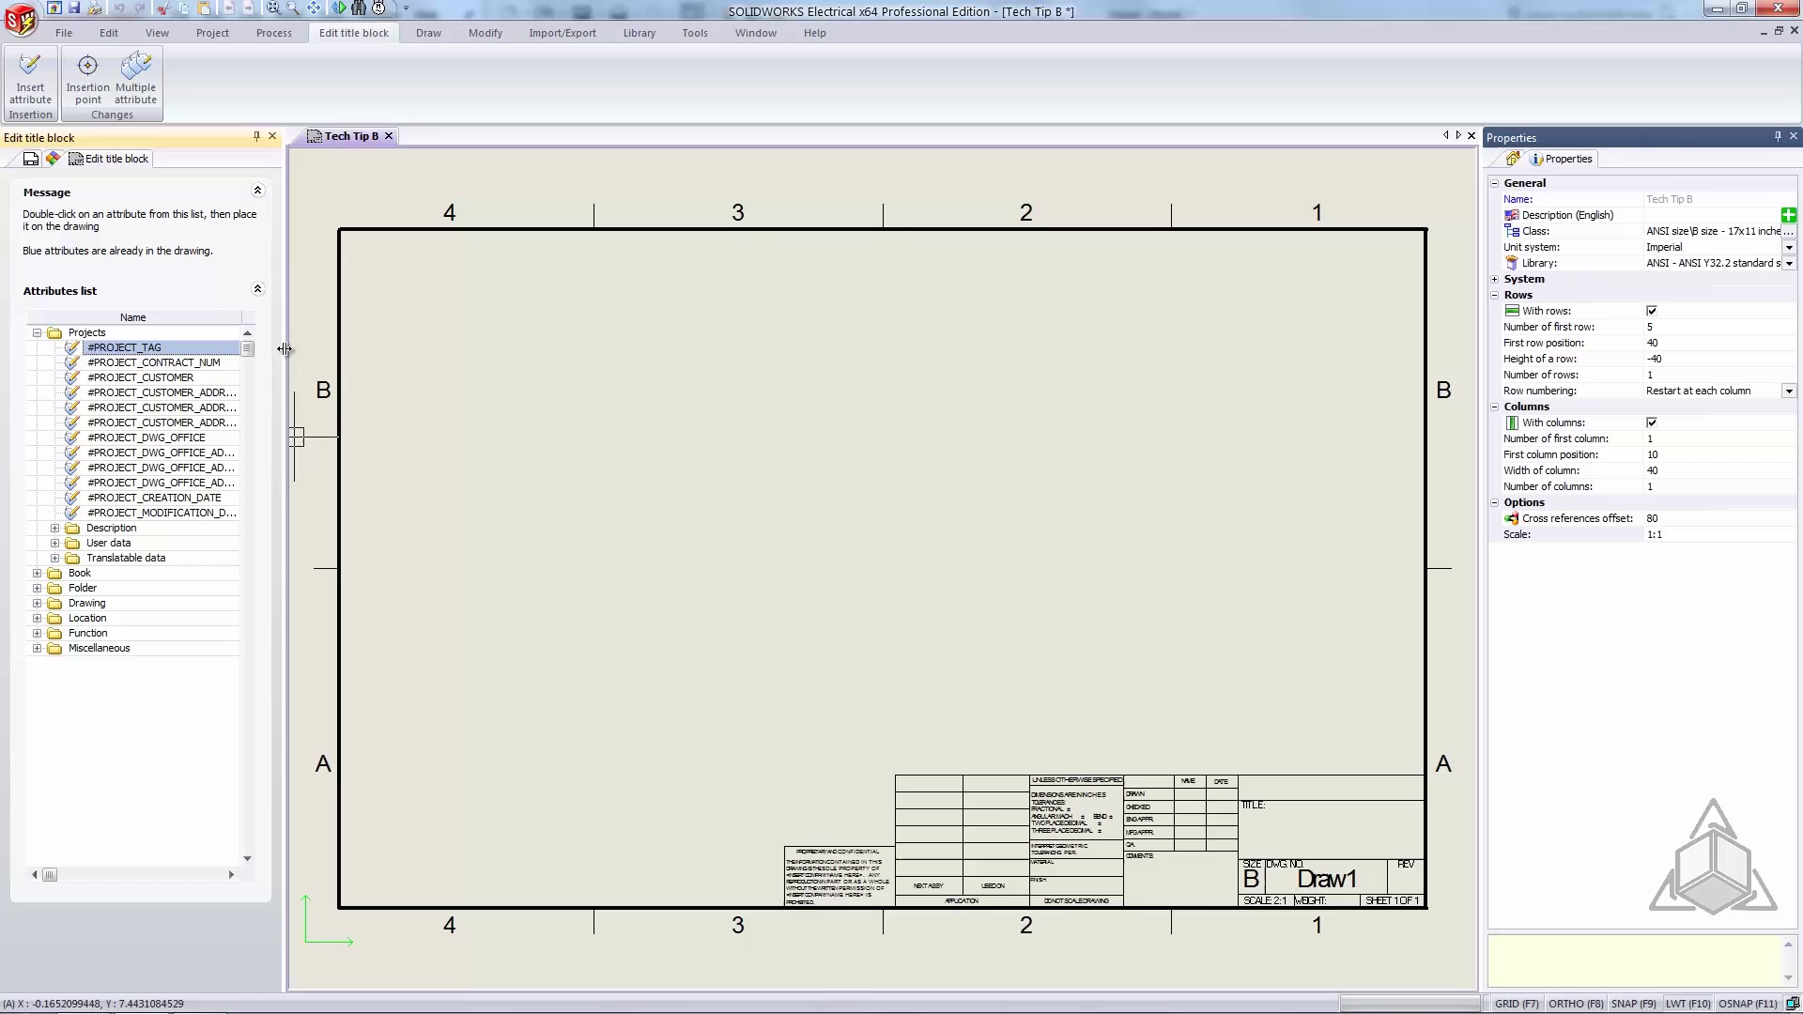
drag(283, 349, 452, 349)
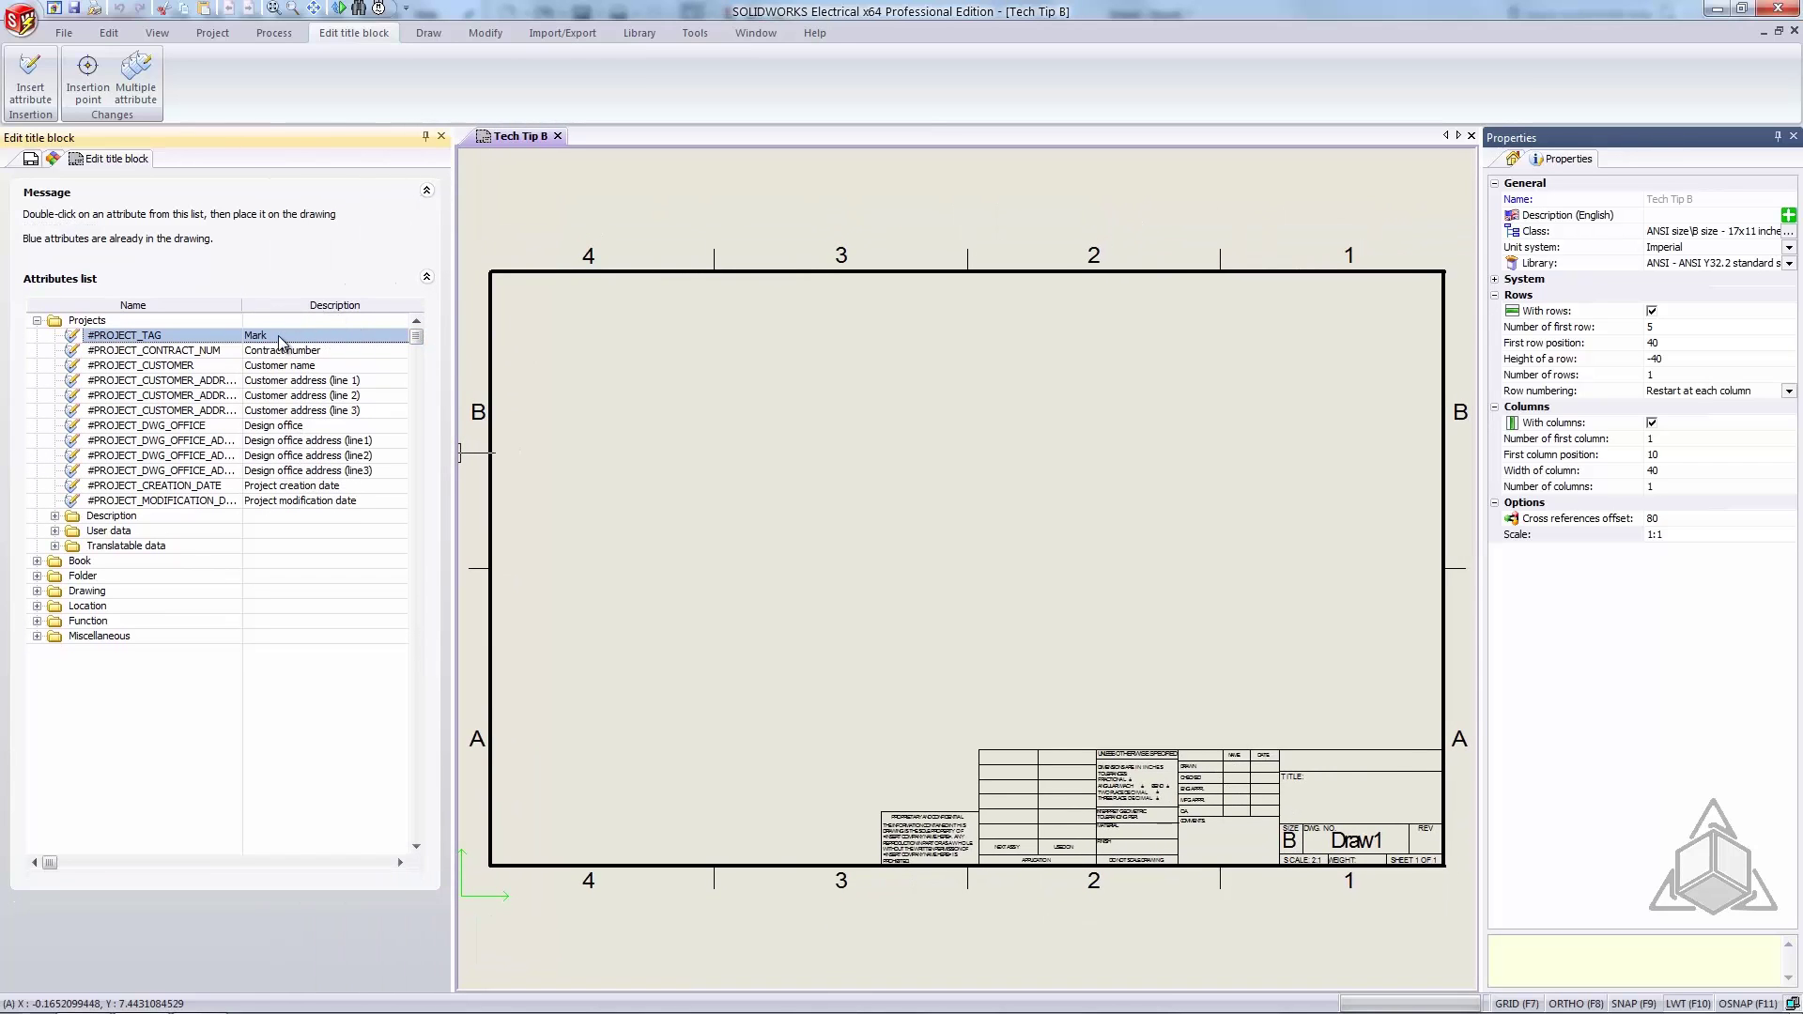
double_click(179, 338)
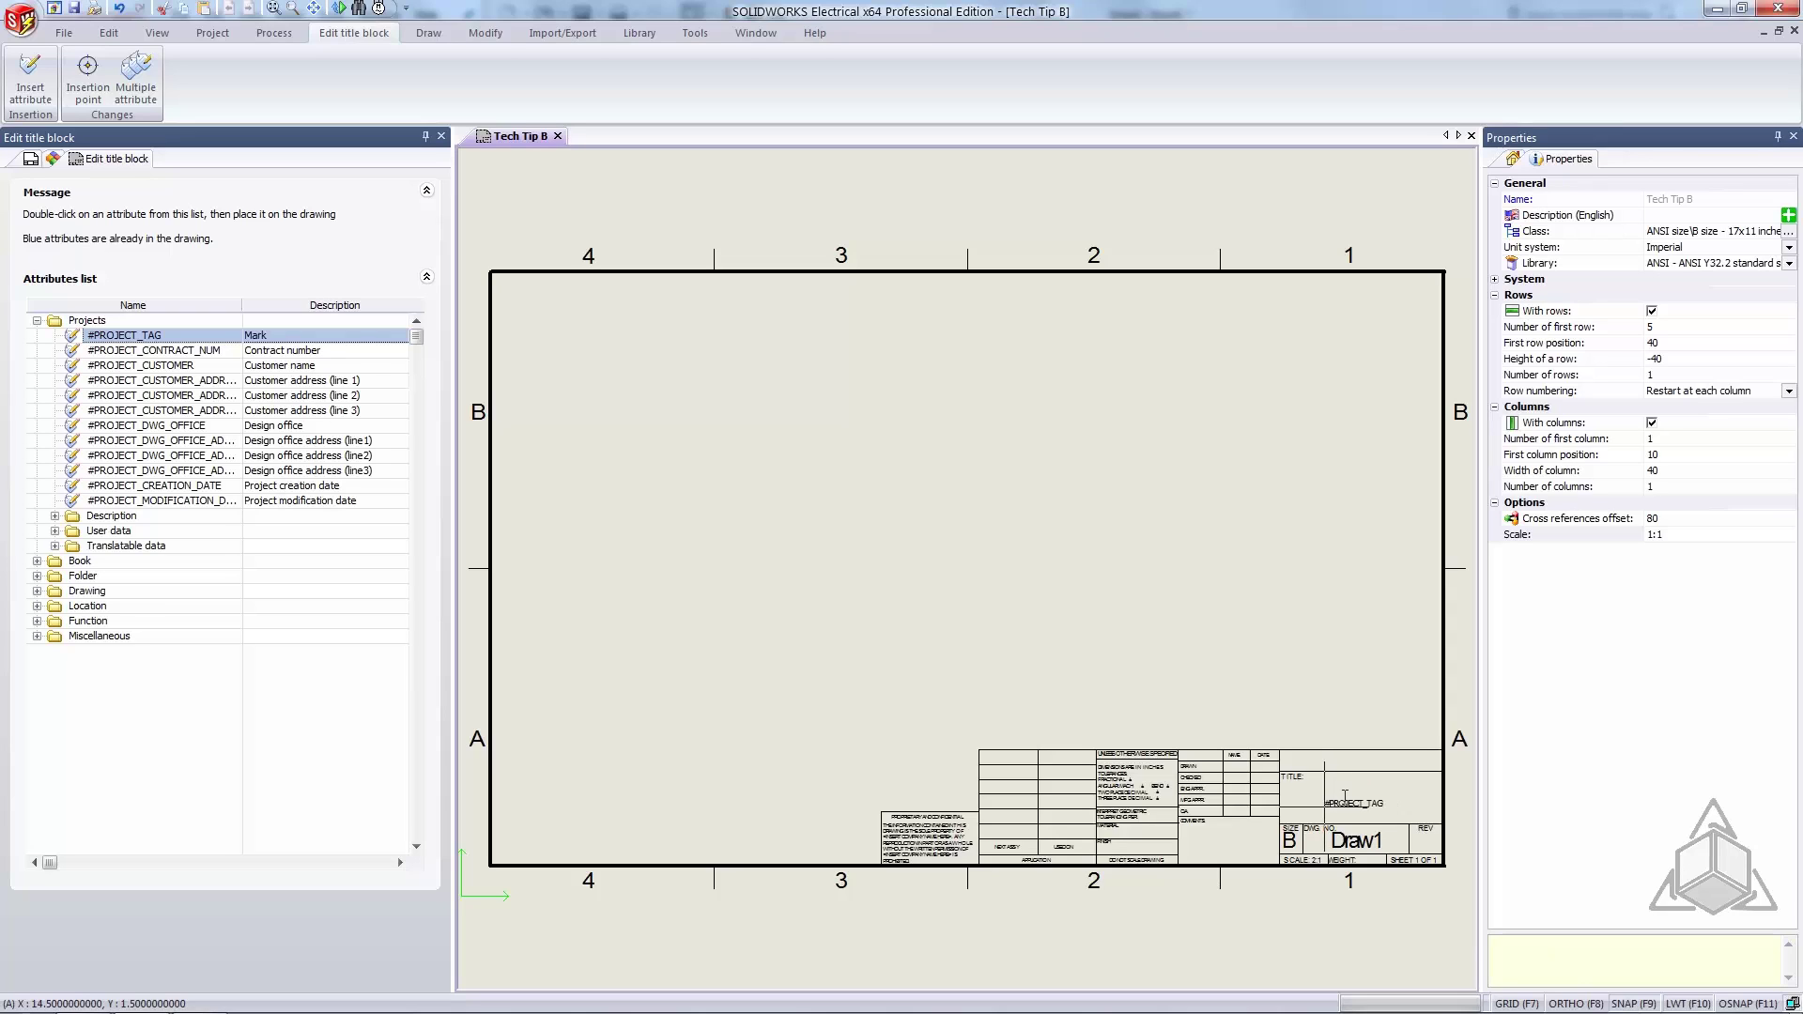
Step: Place #PROJECT_TAG in the TITLE cell after checking the snap and grid settings
right_click(1623, 1003)
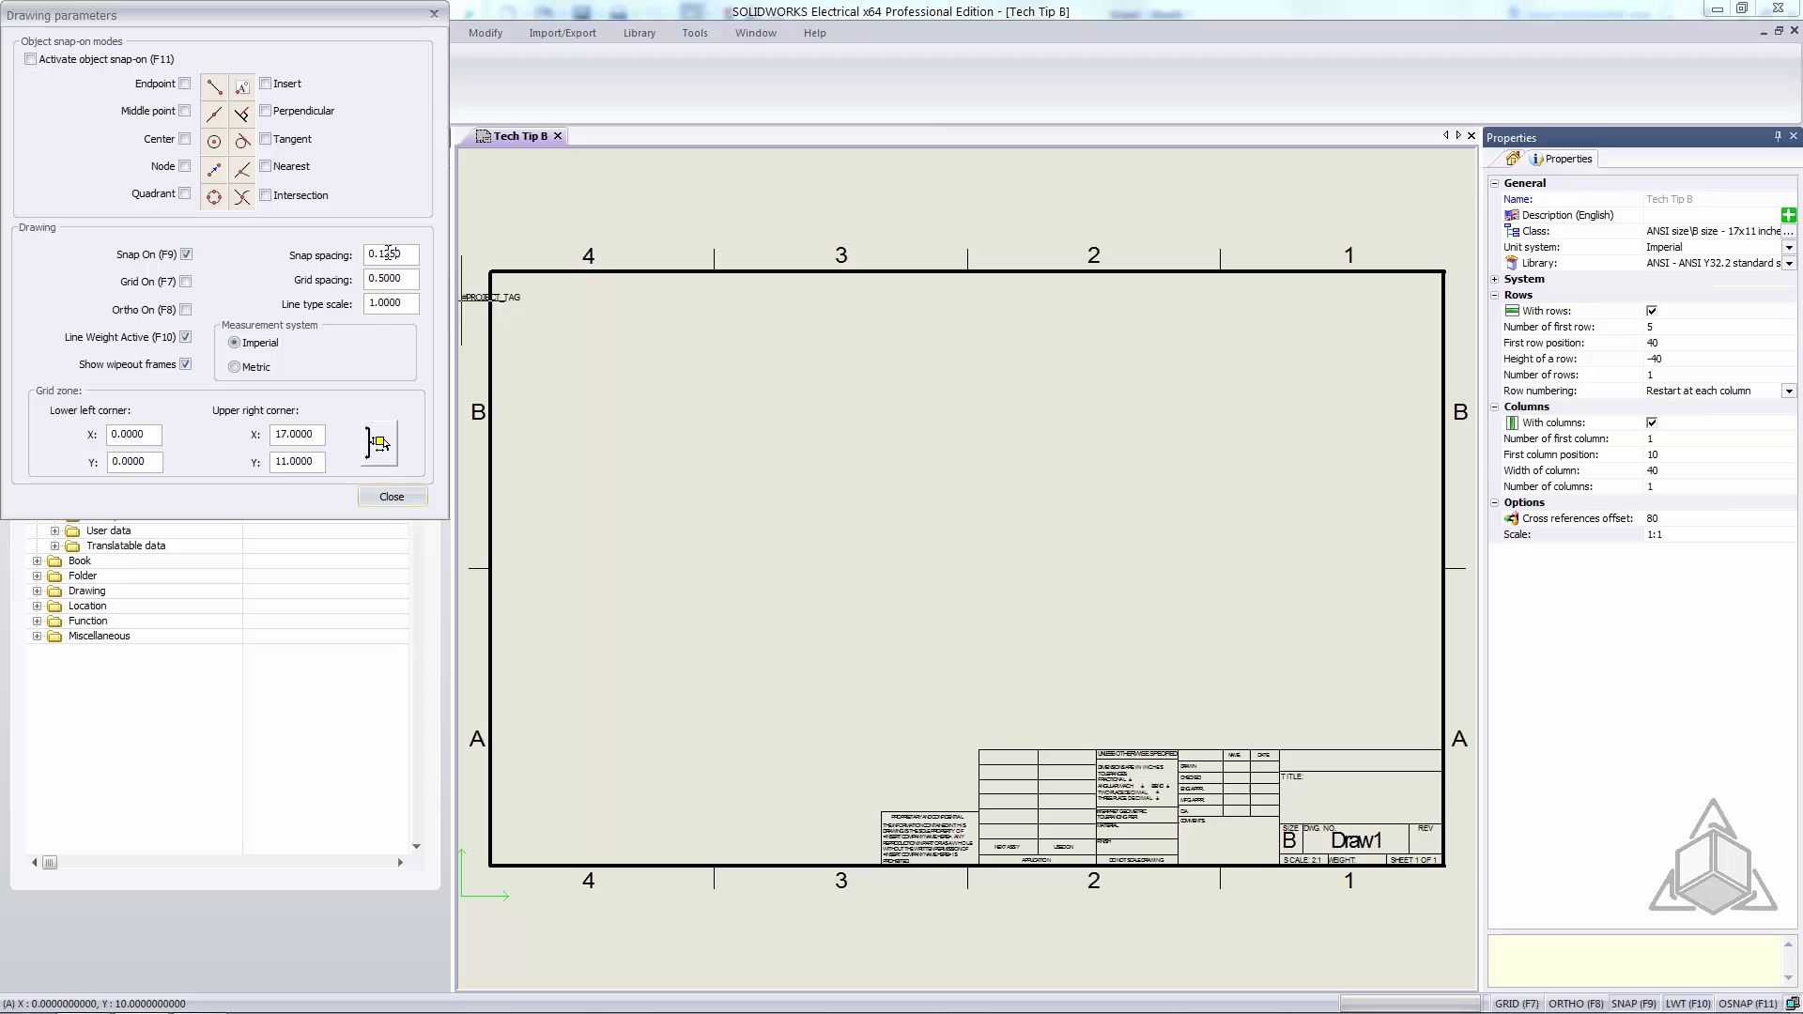
click(391, 496)
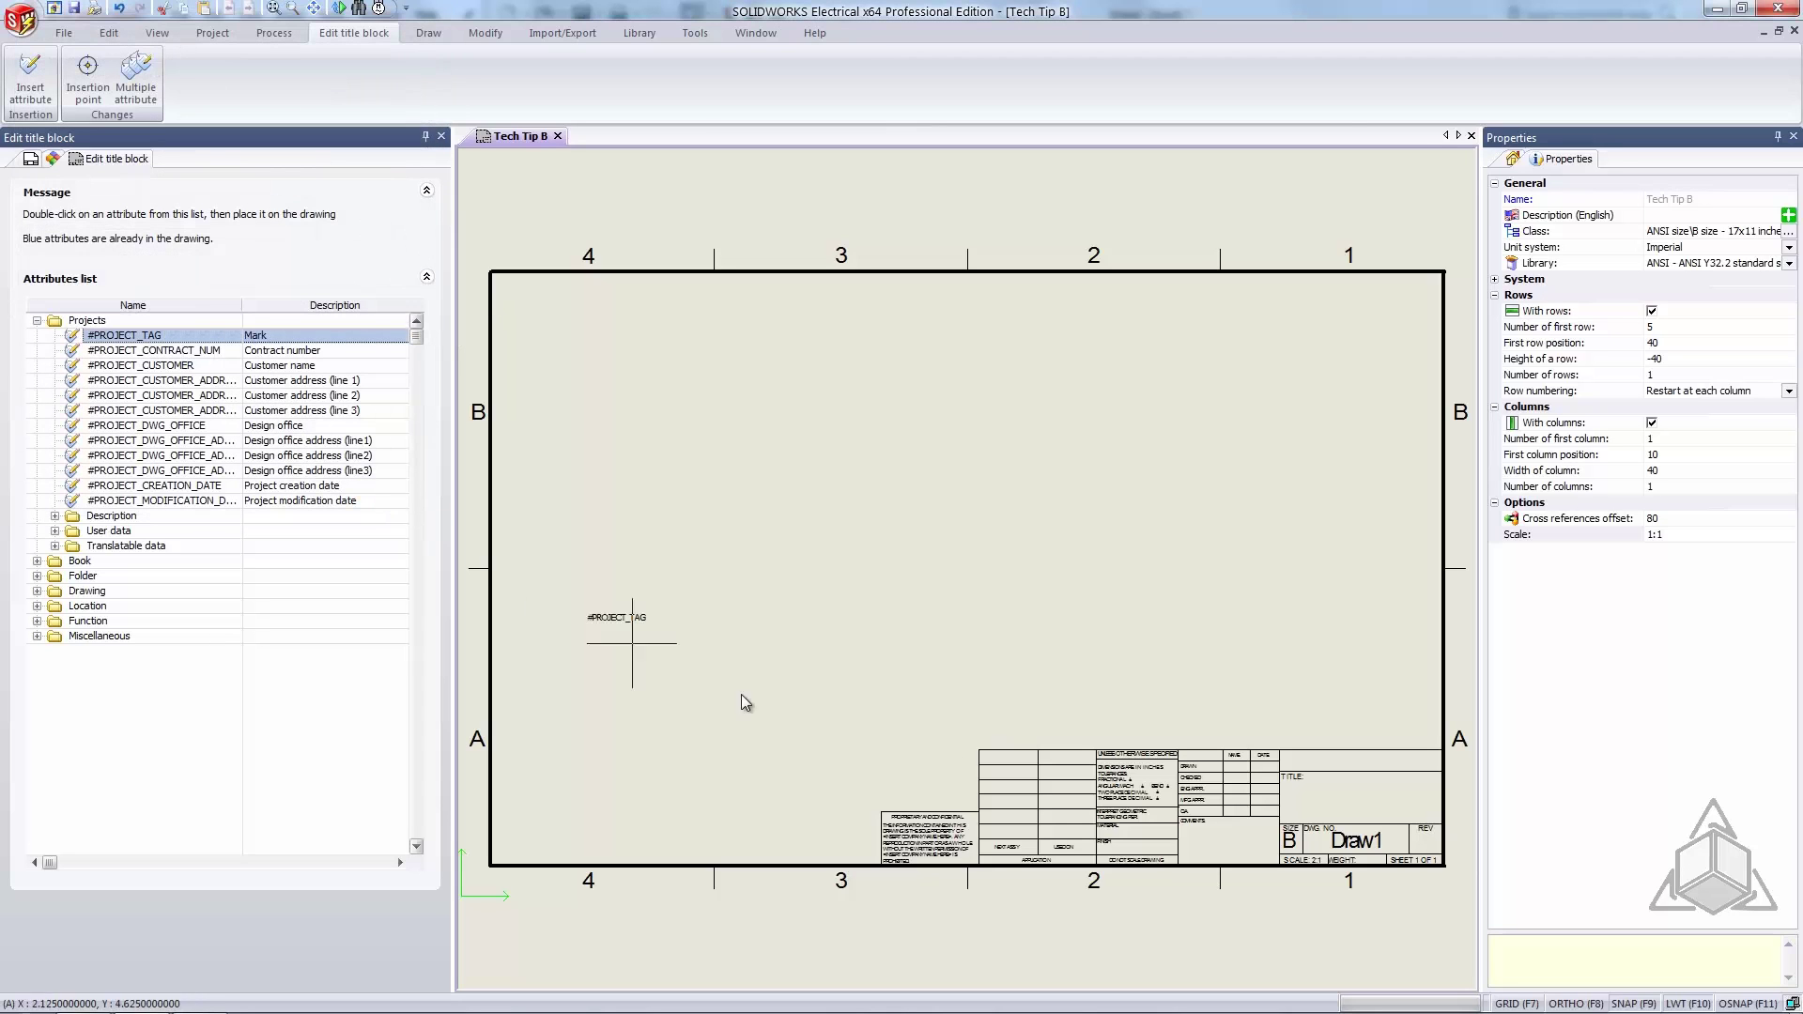
click(1333, 794)
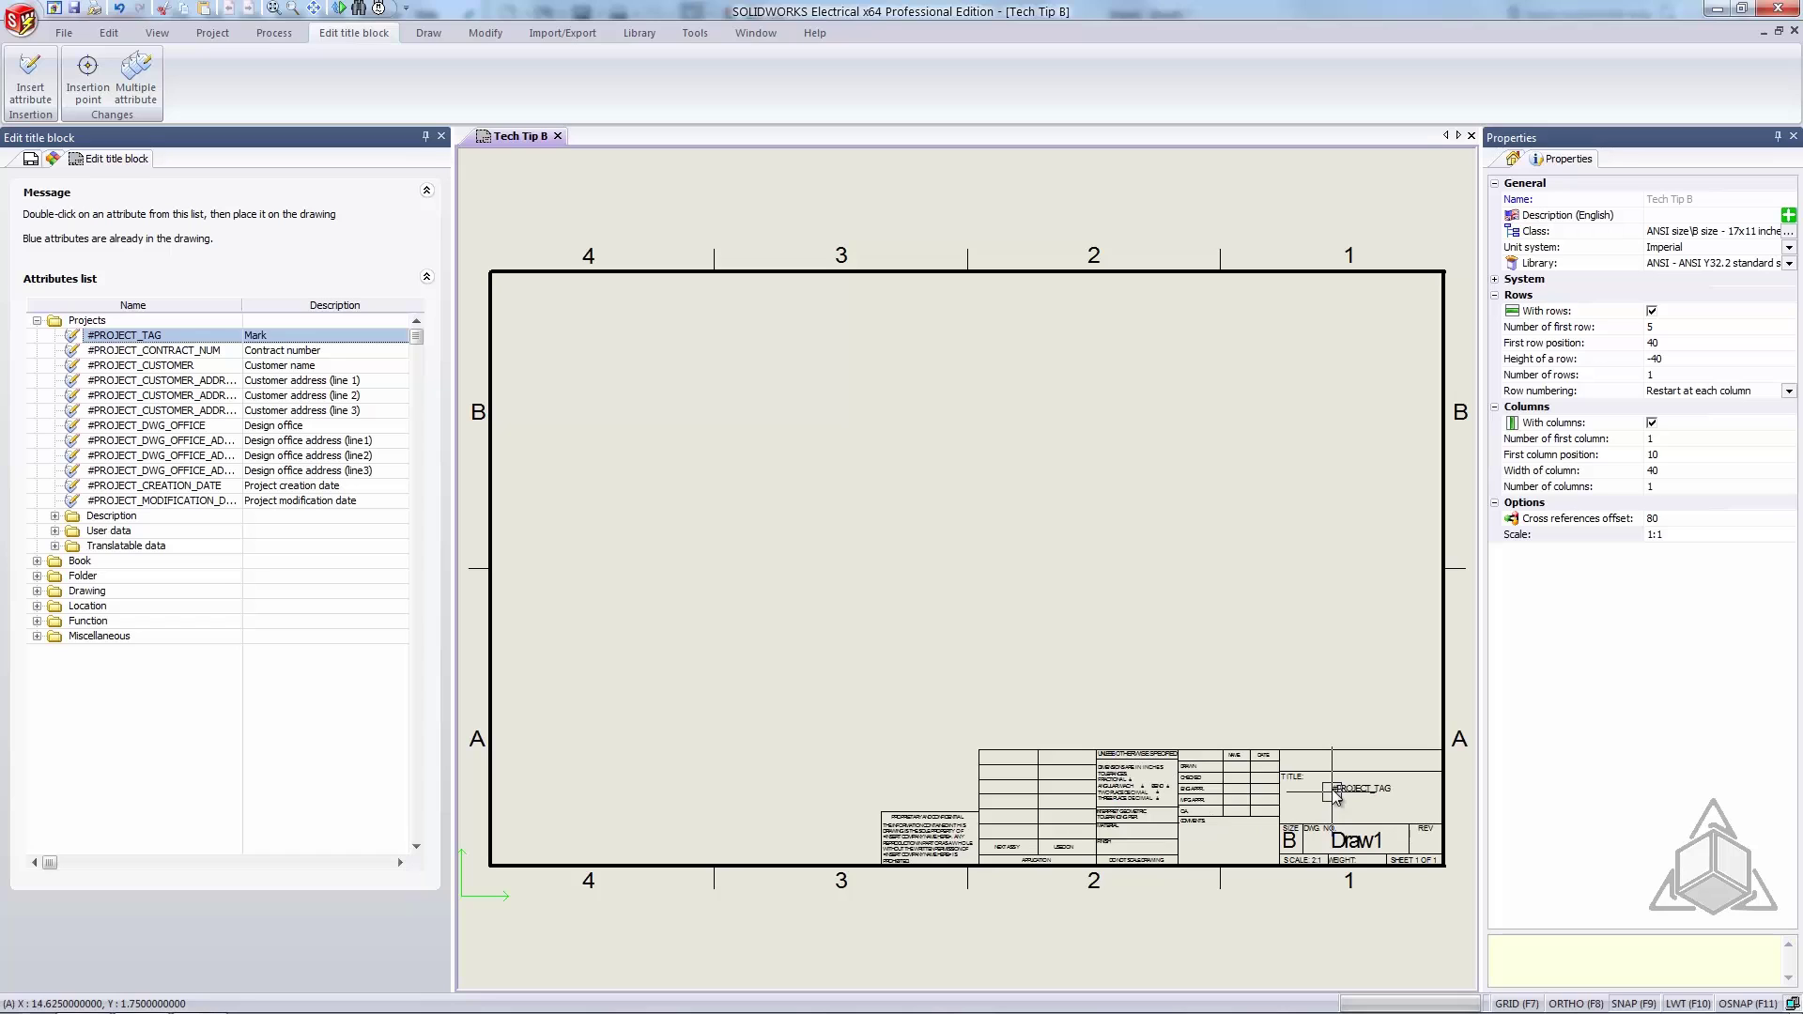
Step: Insert the Drawing > Description attribute #FOLIO_TZ_0_L1 just below #PROJECT_TAG
click(37, 590)
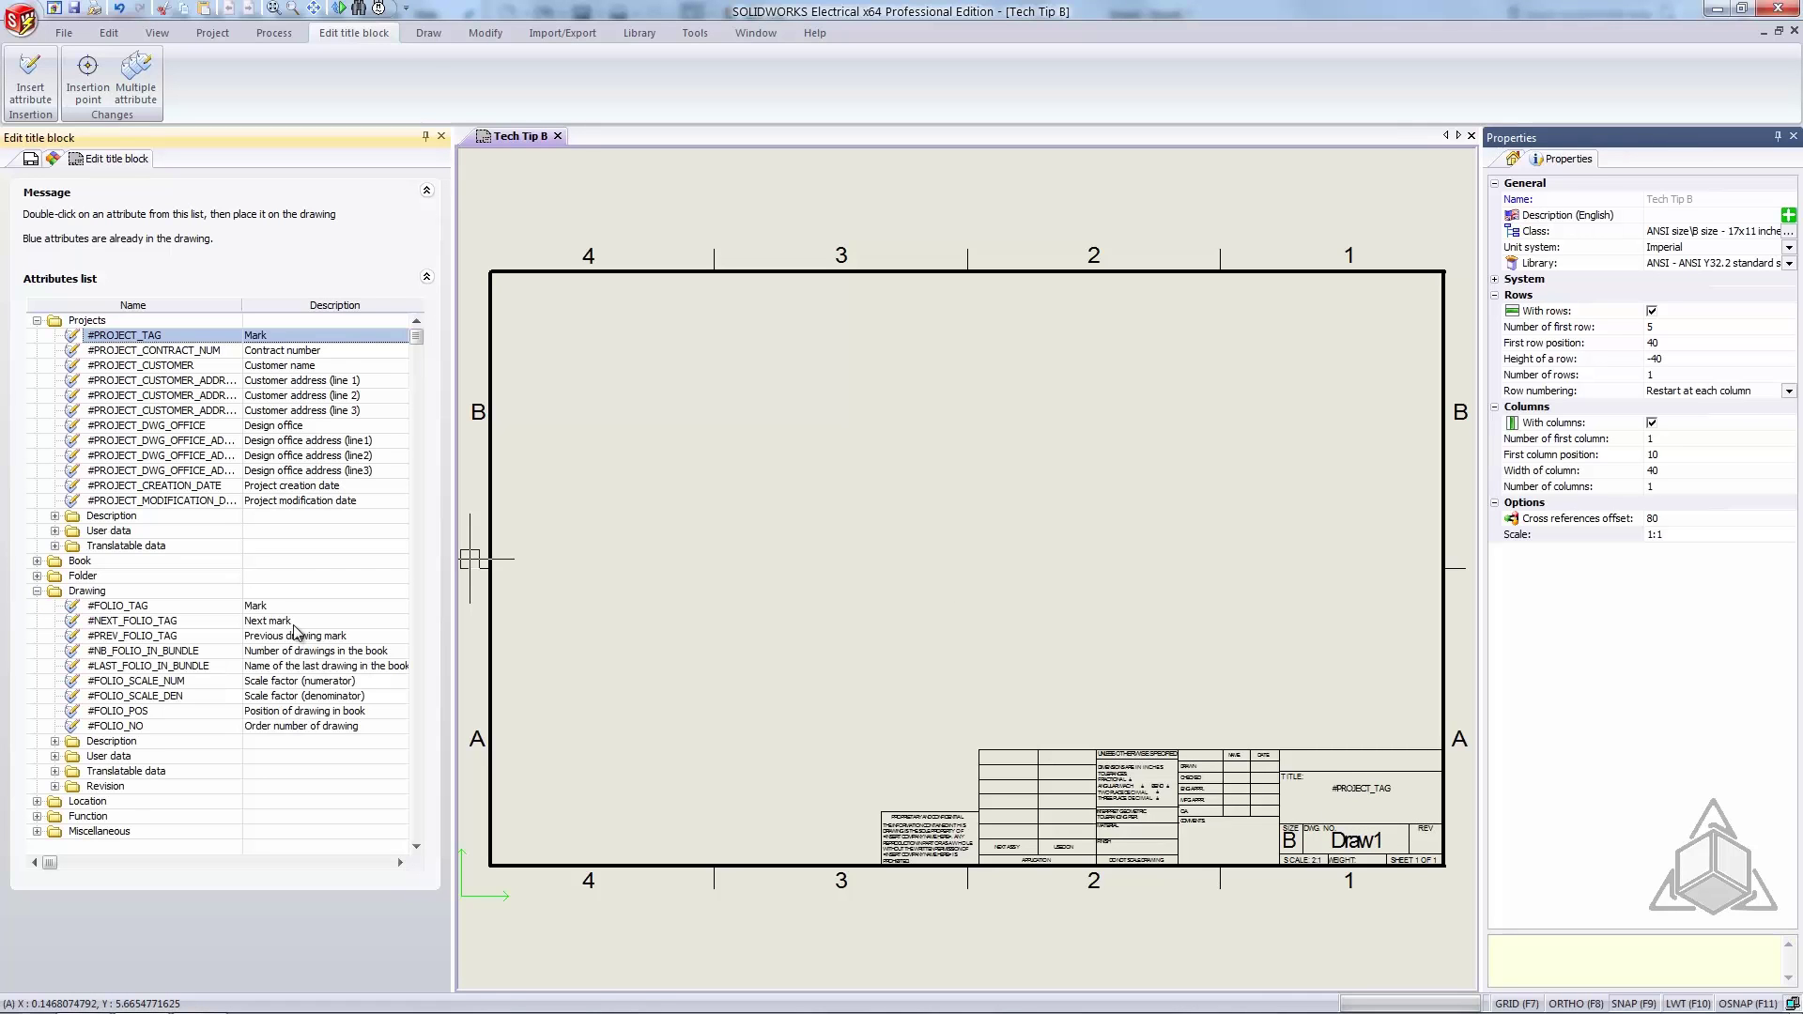
click(54, 741)
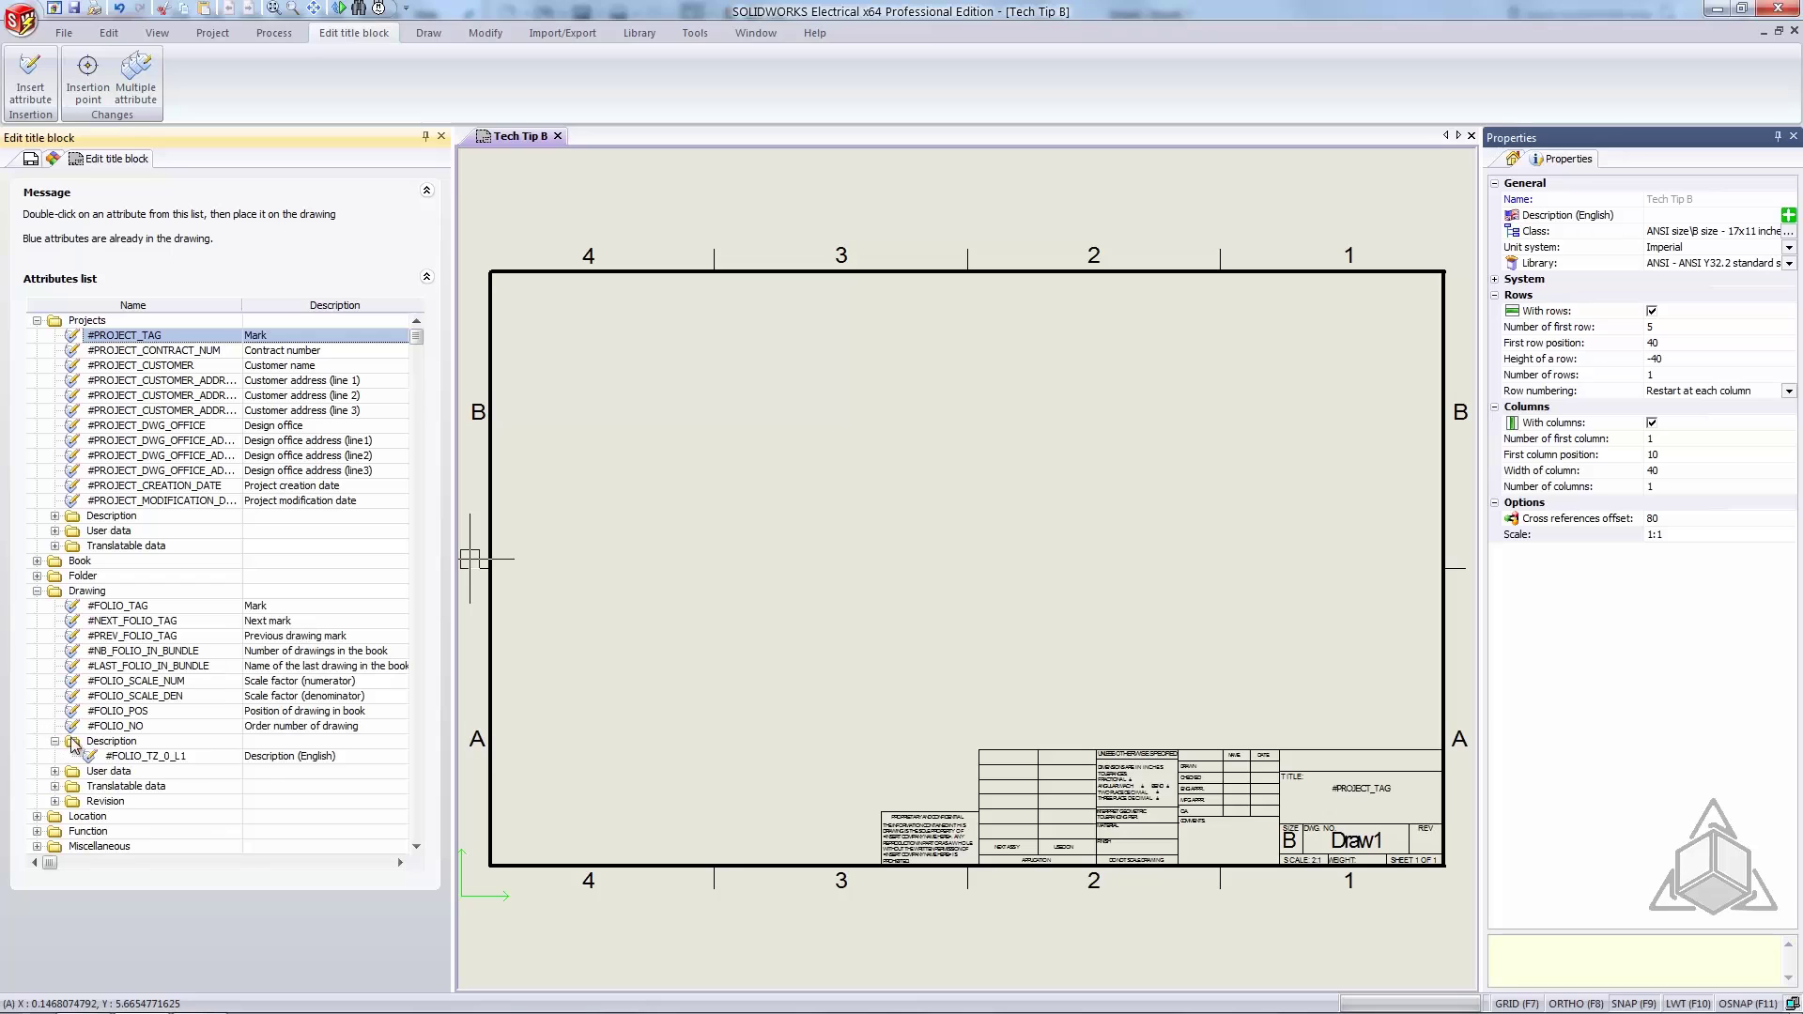
double_click(266, 758)
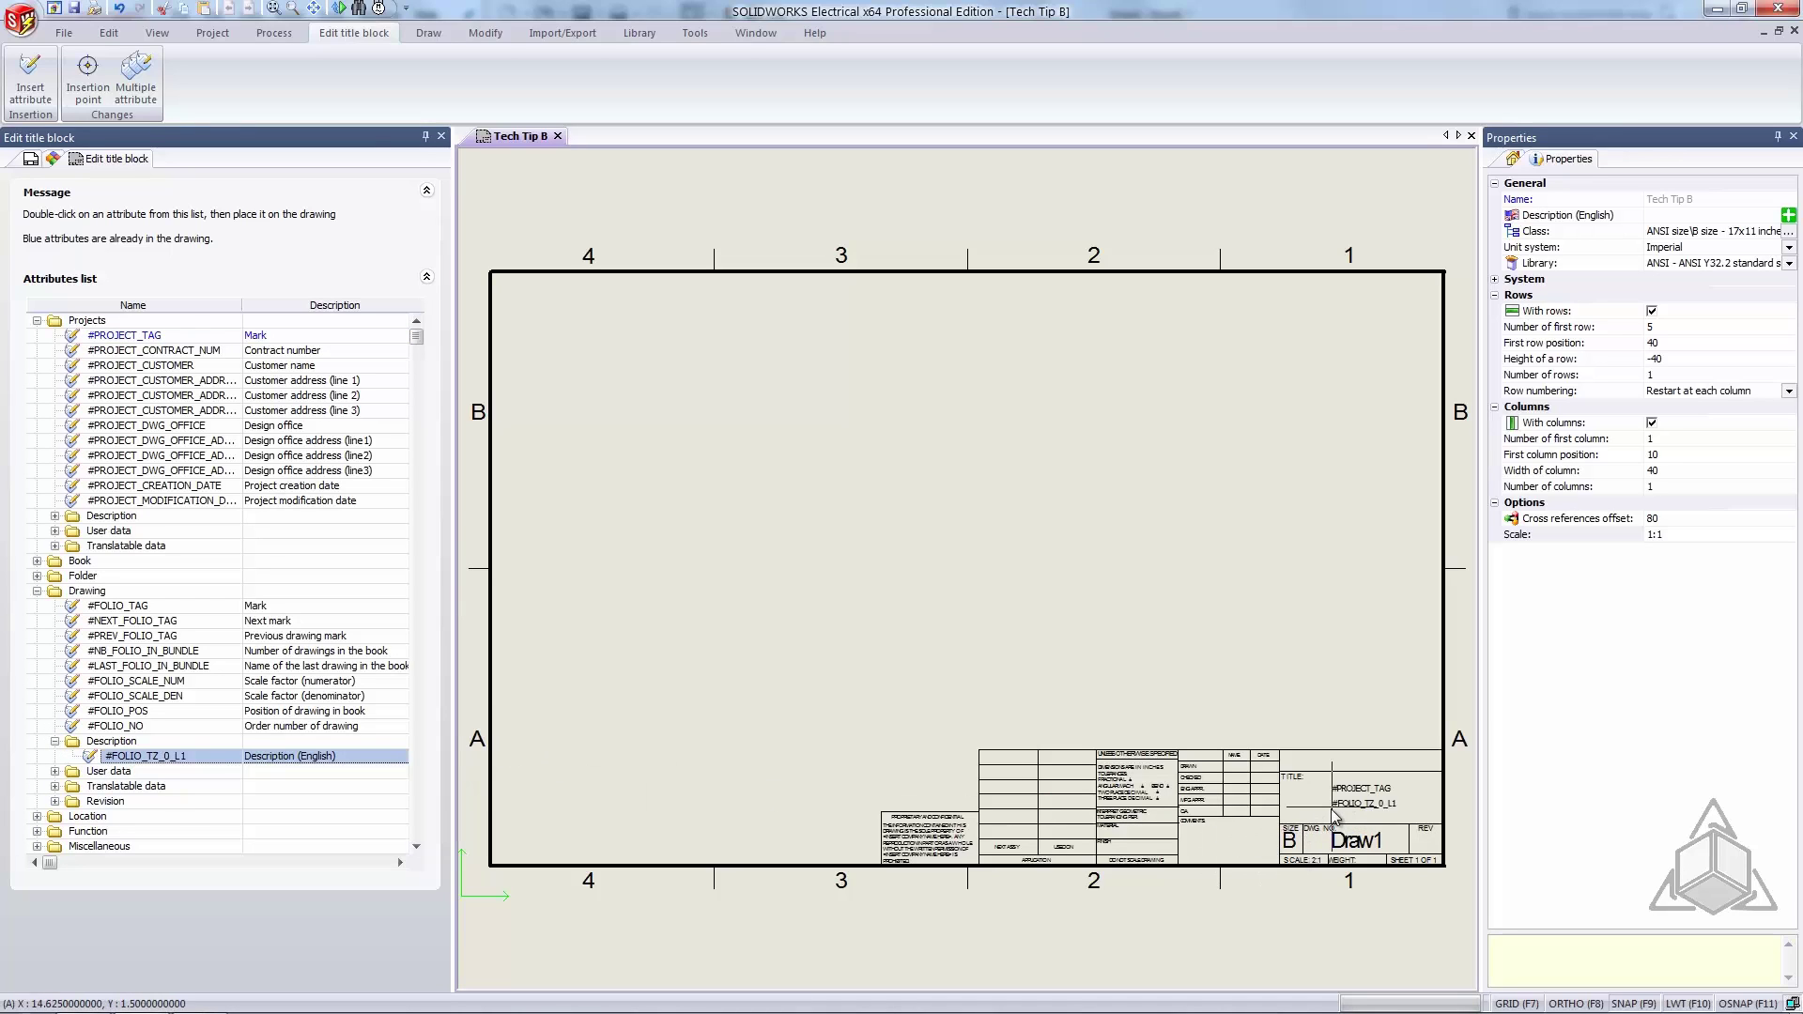
click(1333, 811)
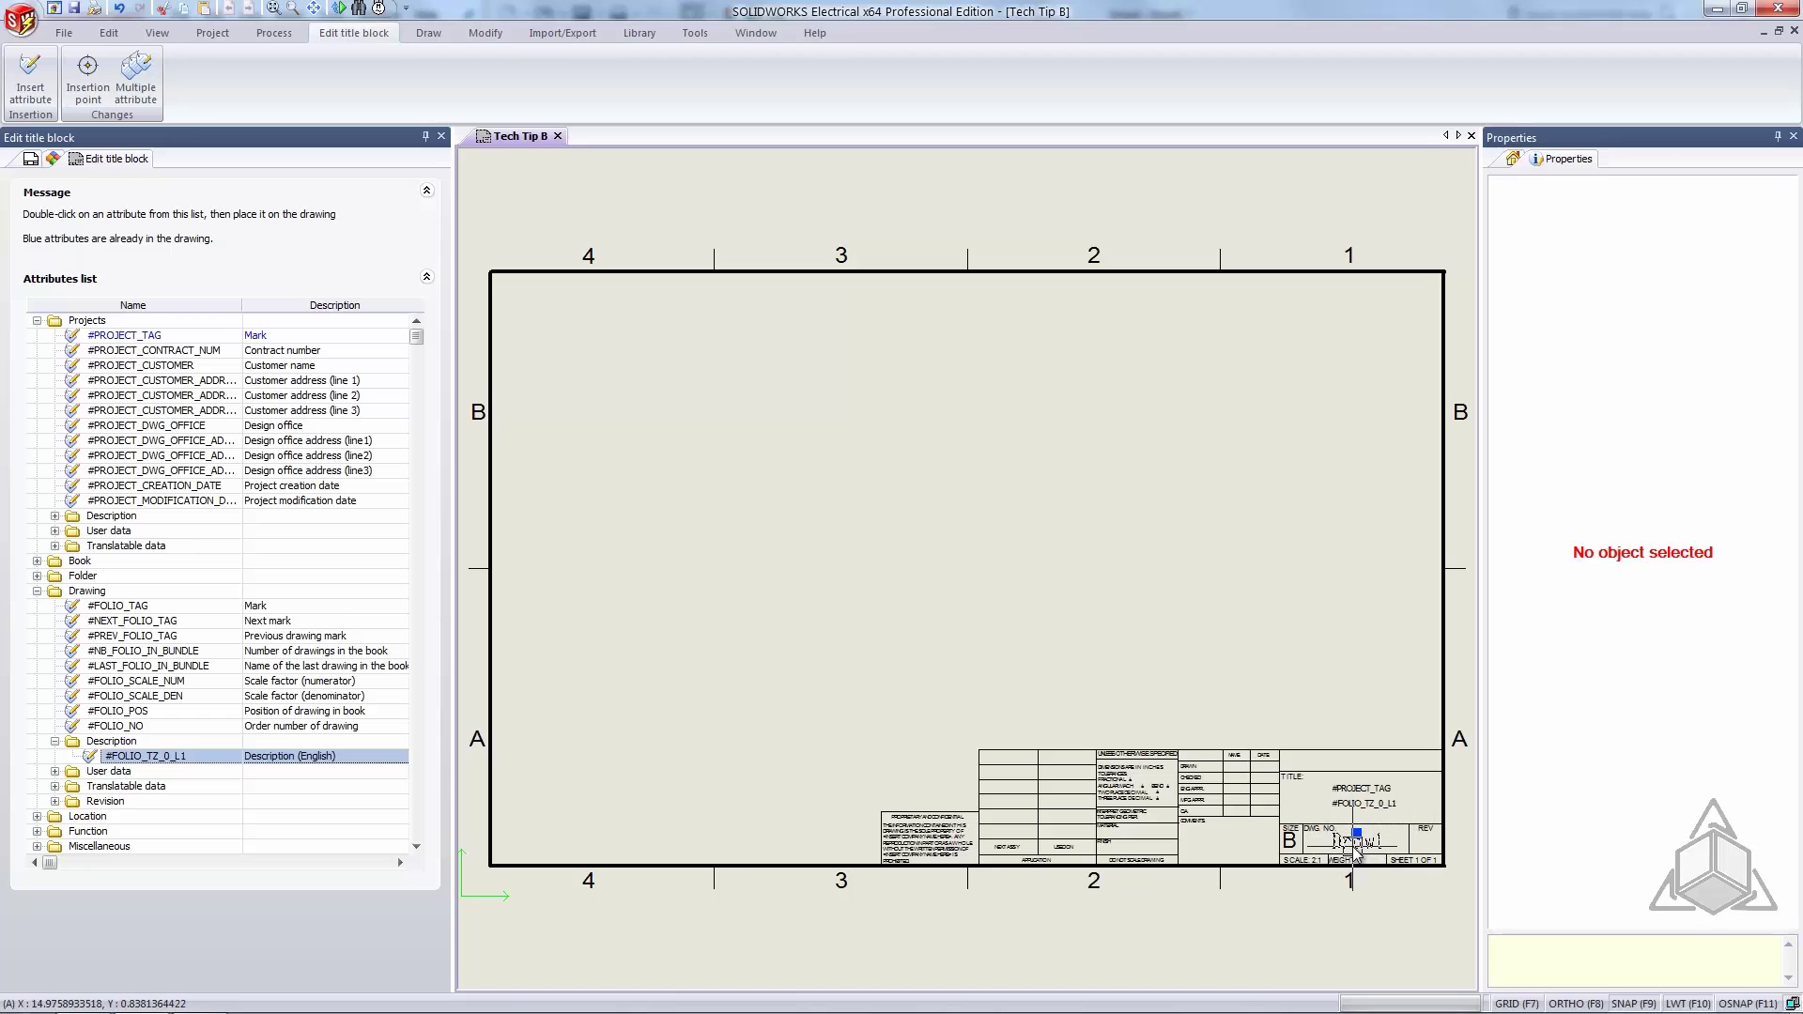
Step: Delete the Draw1 placeholder text and pick up #FOLIO_TAG for placement
key(Delete)
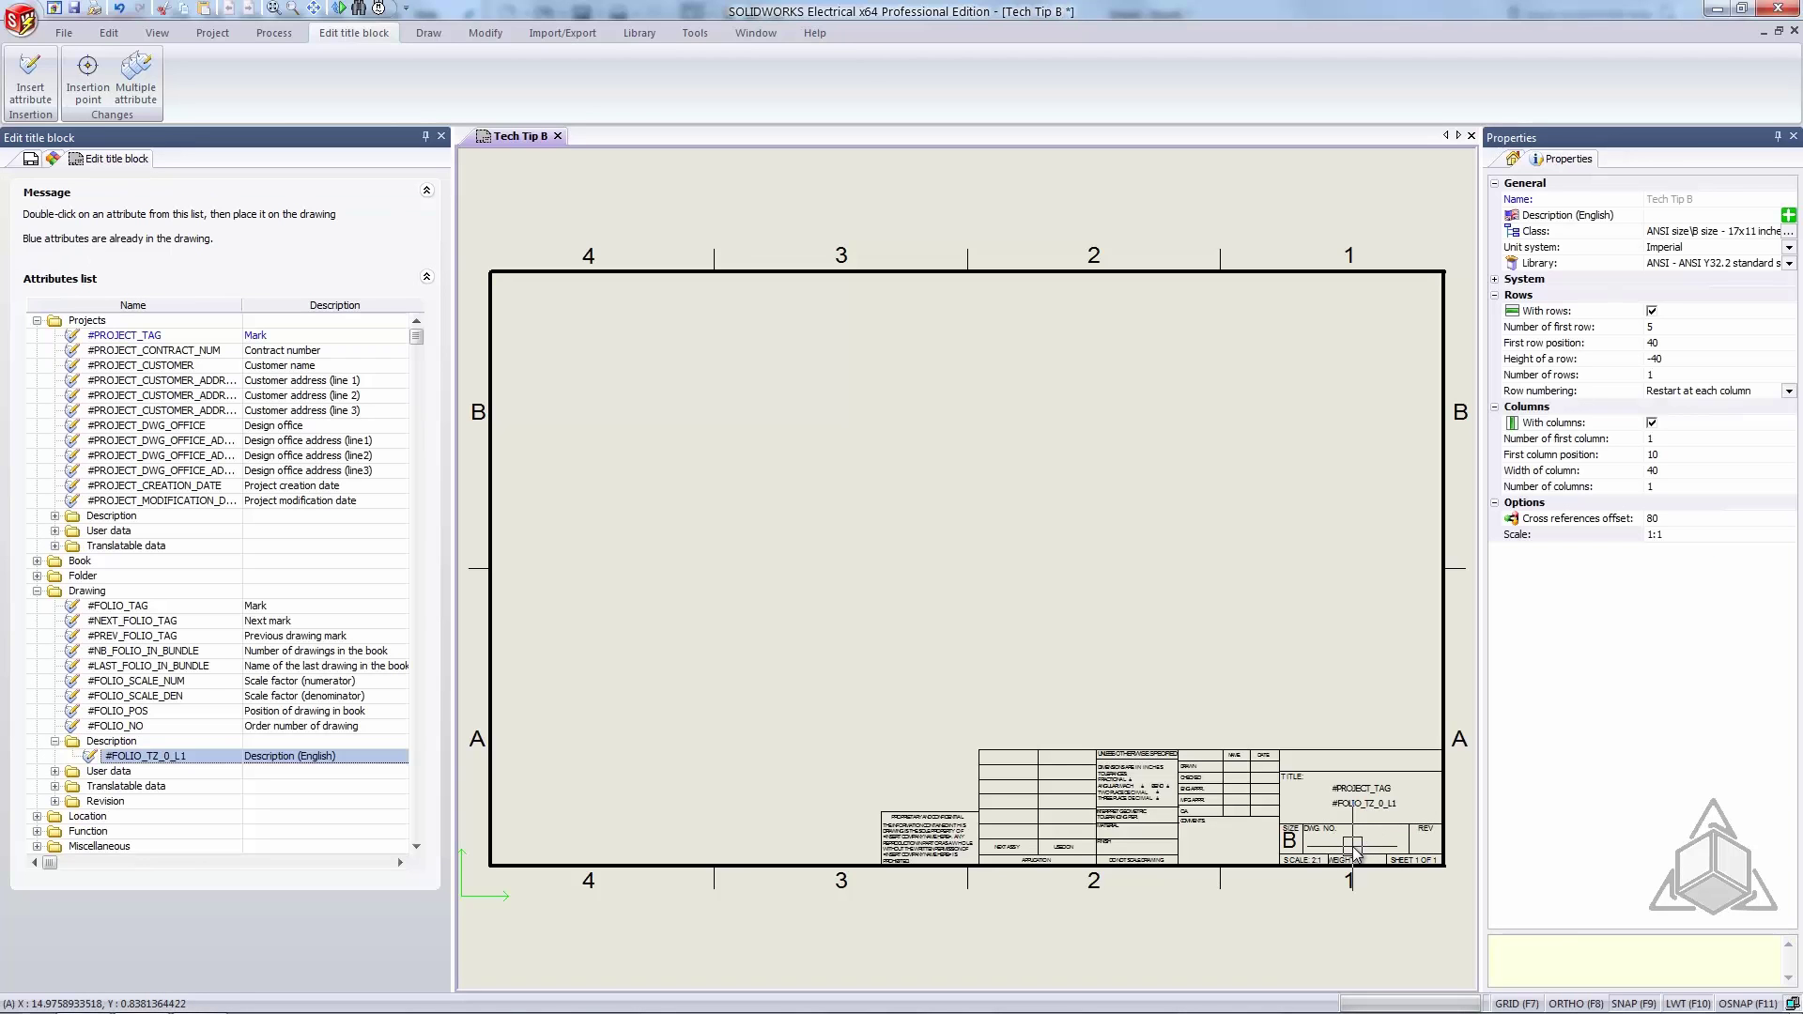
click(198, 610)
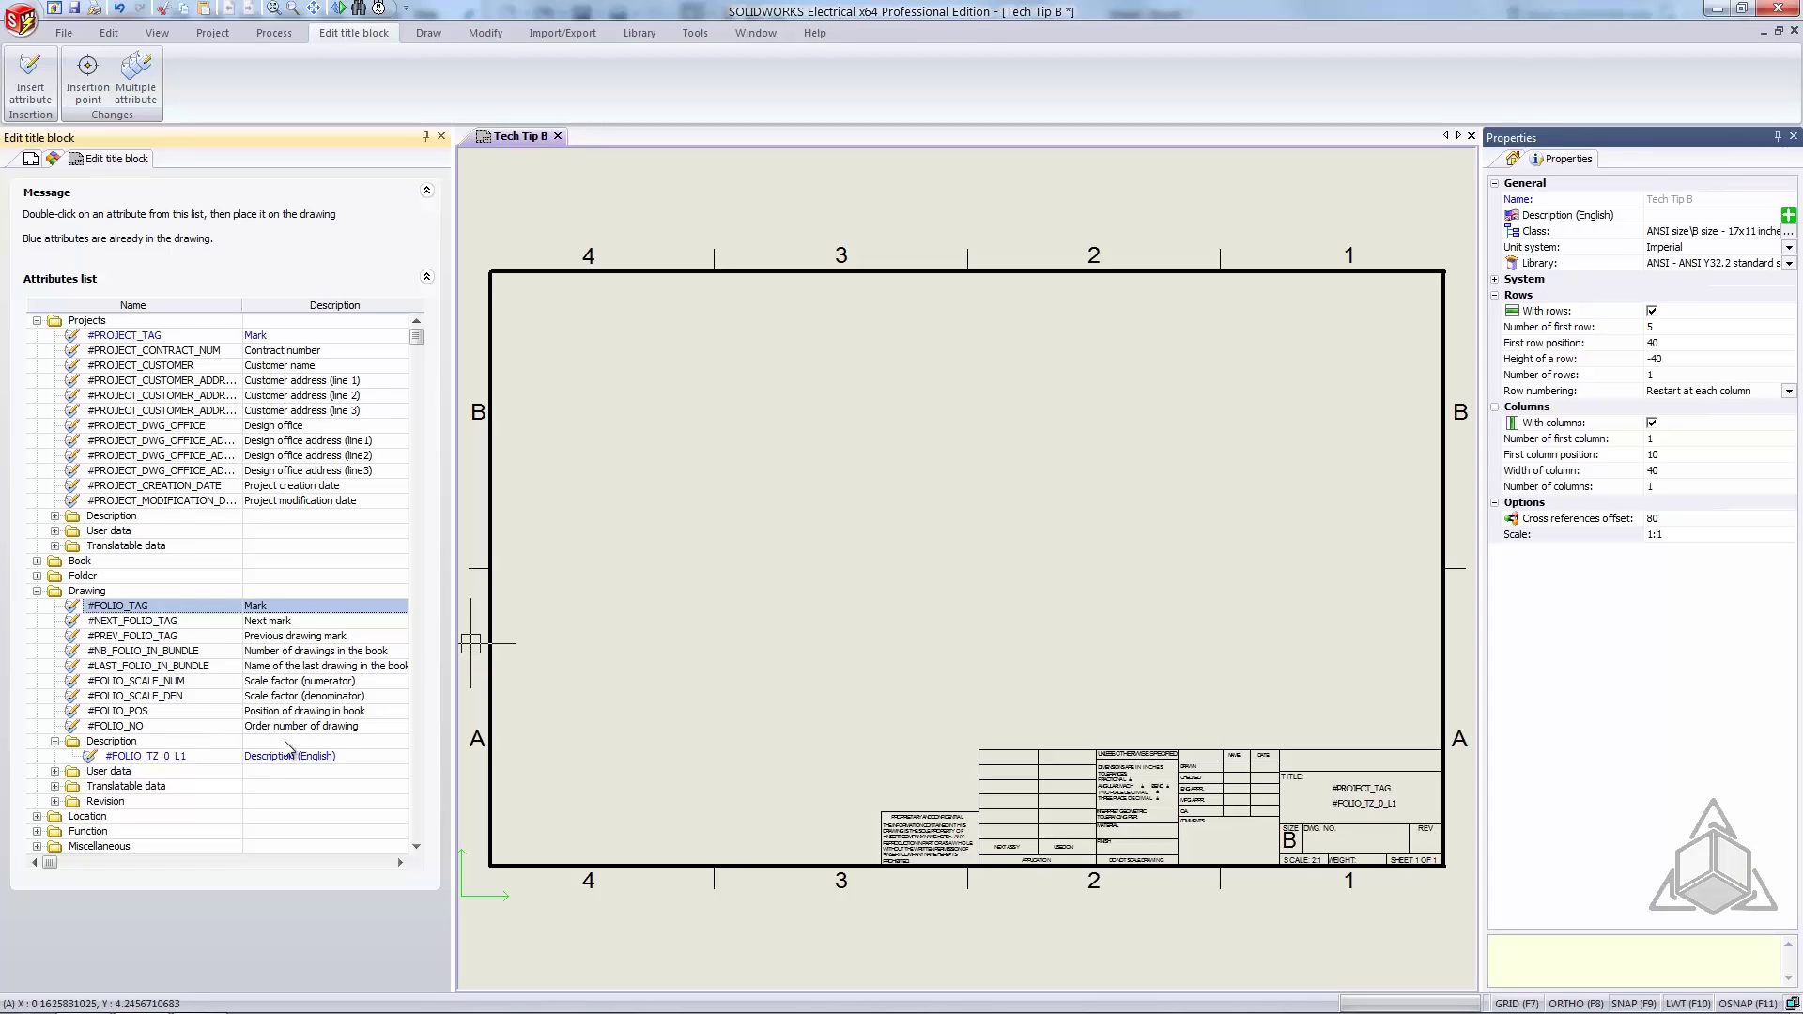
double_click(252, 608)
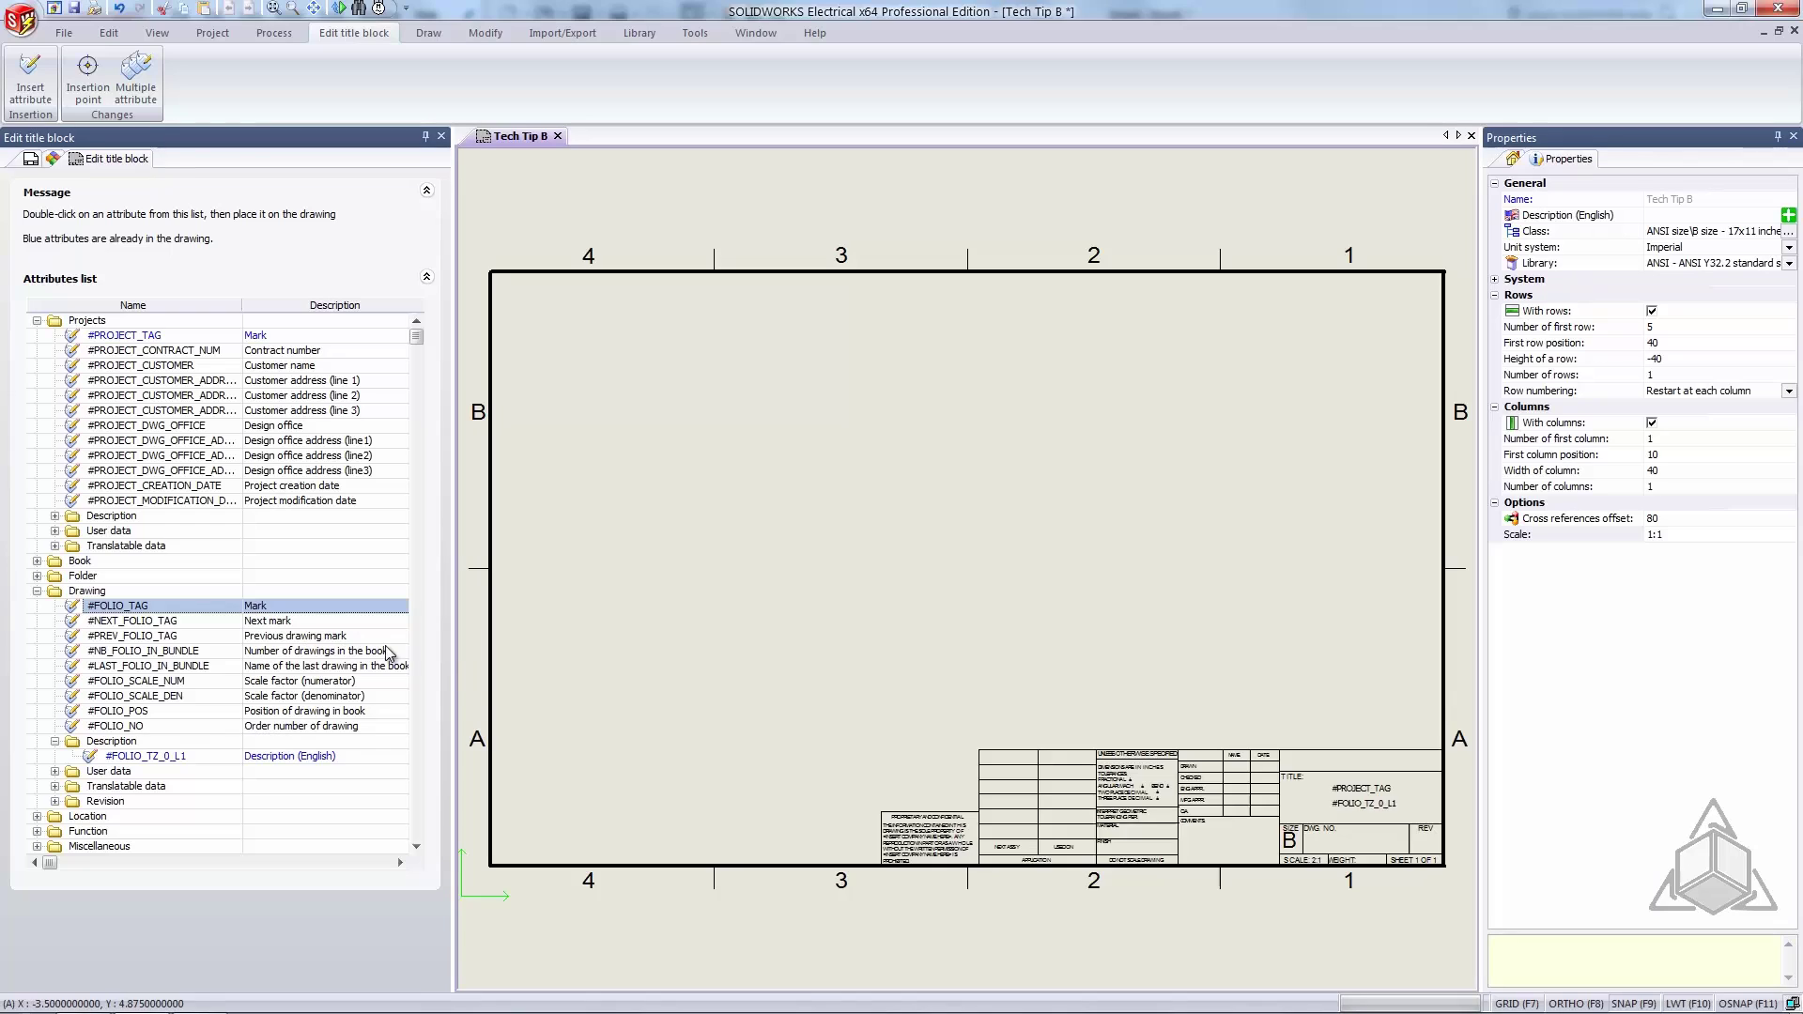
Step: Drop #FOLIO_TAG into DWG NO. and #REV_NO into the REV cell, then select #PROJECT_TAG
click(1331, 849)
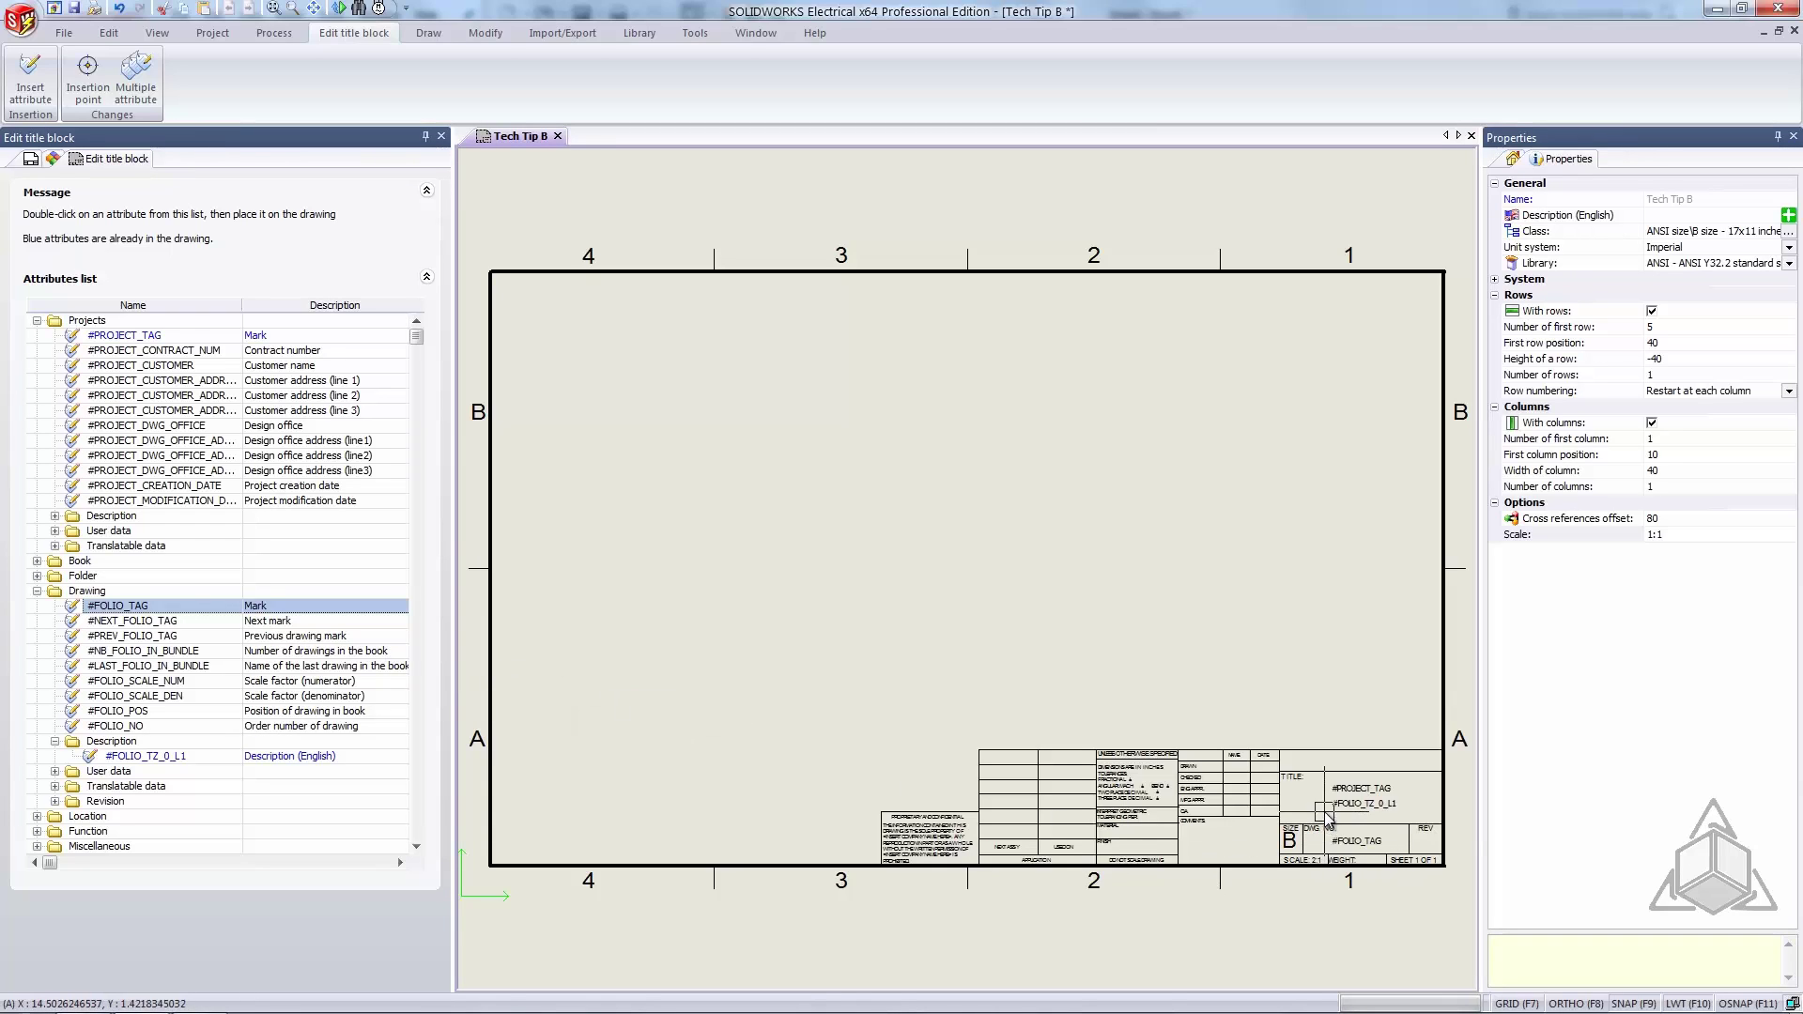
scroll(1420, 837, up, 2)
scroll(1418, 838, up, 1)
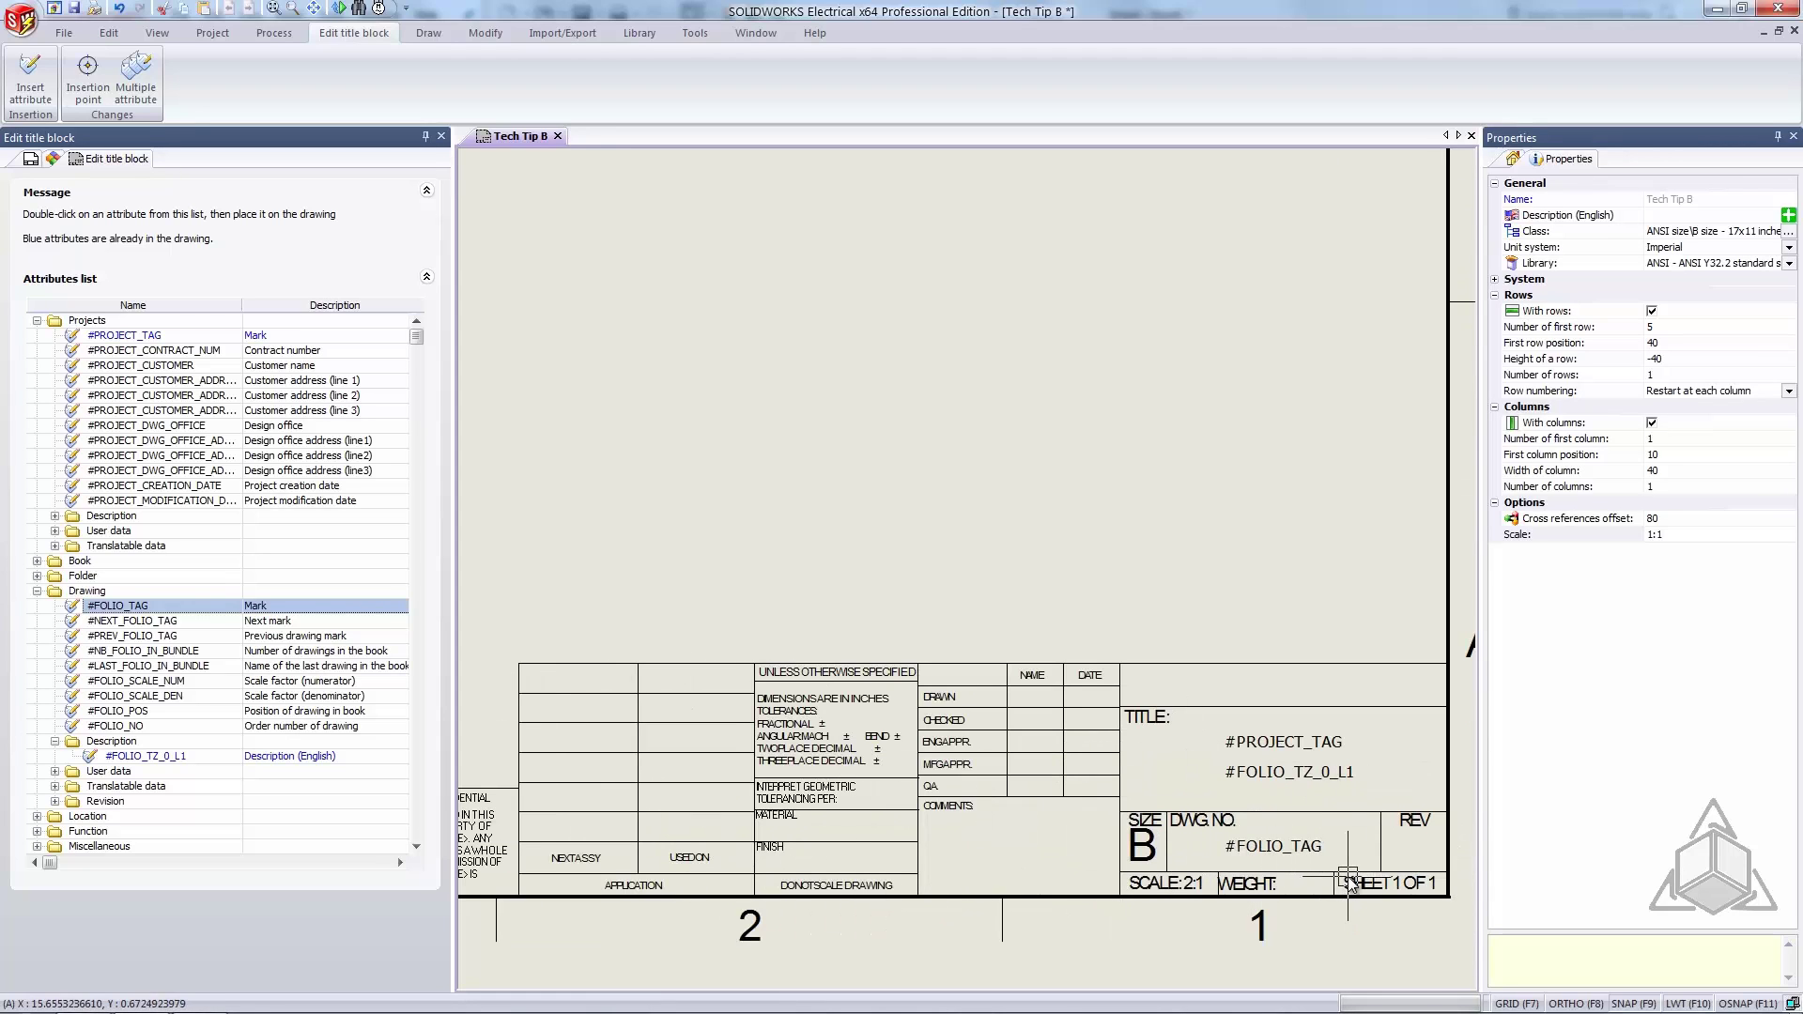
click(54, 802)
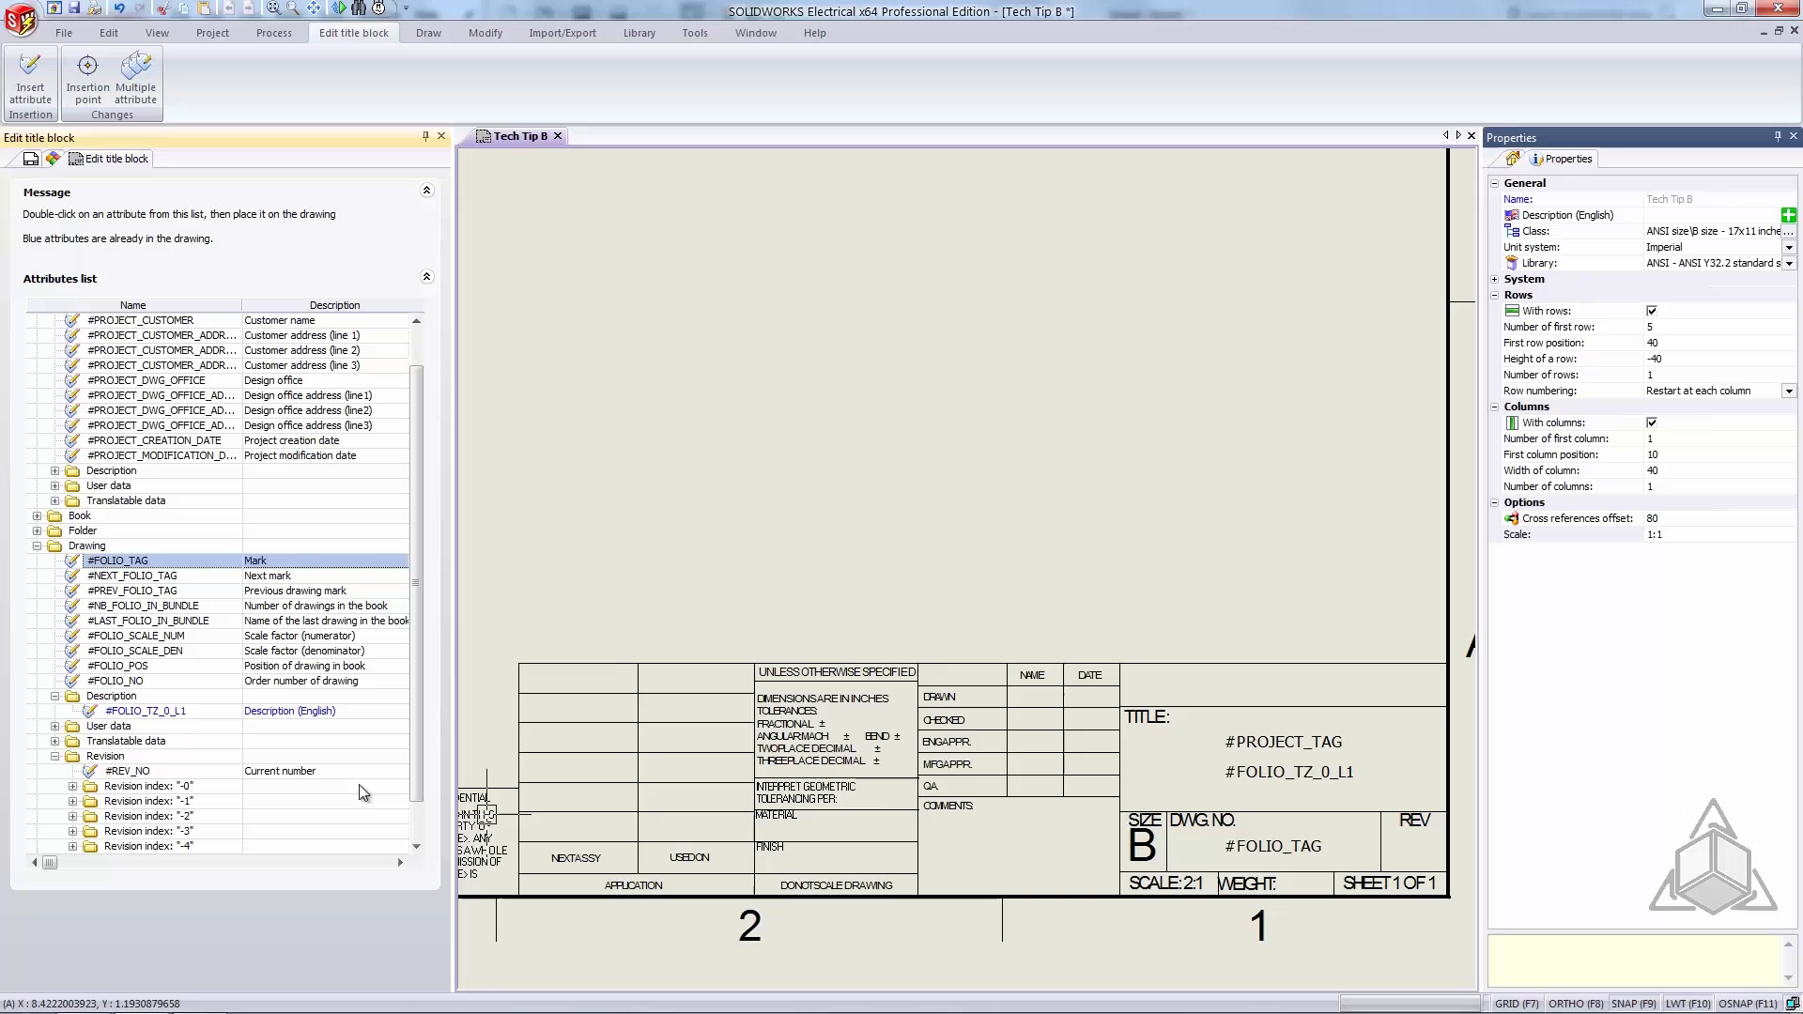
double_click(306, 772)
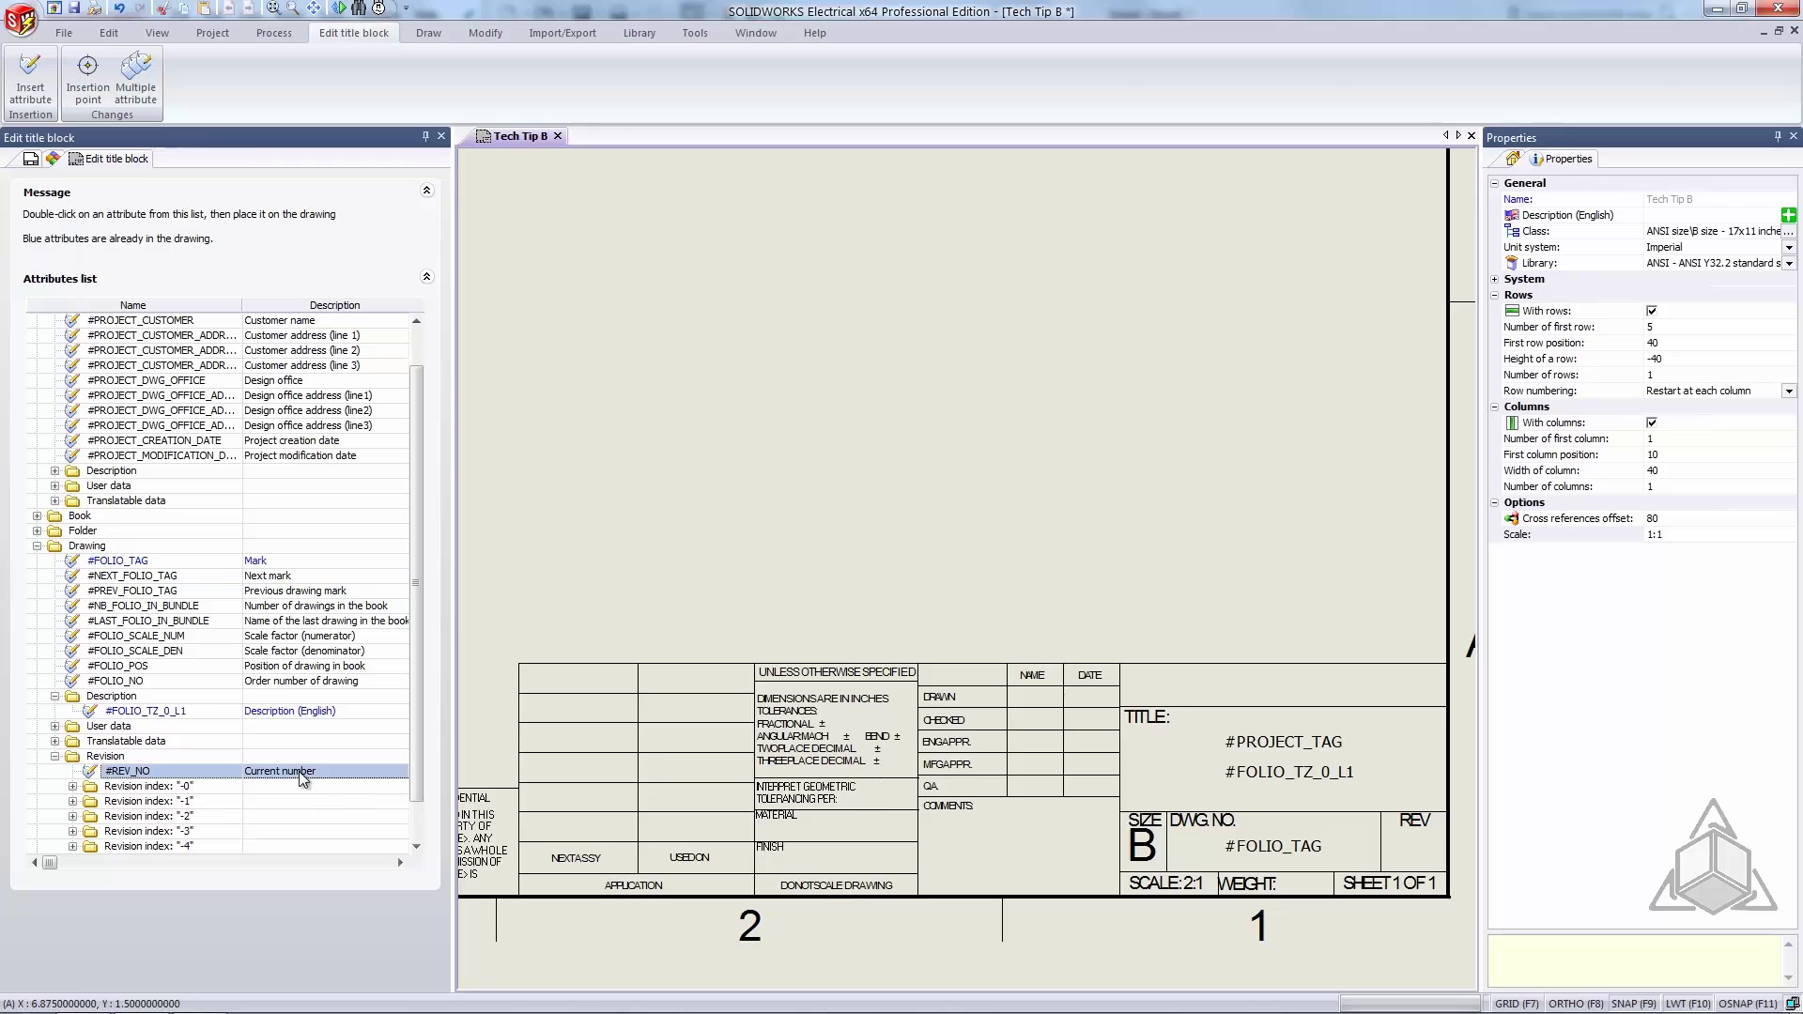
click(1345, 854)
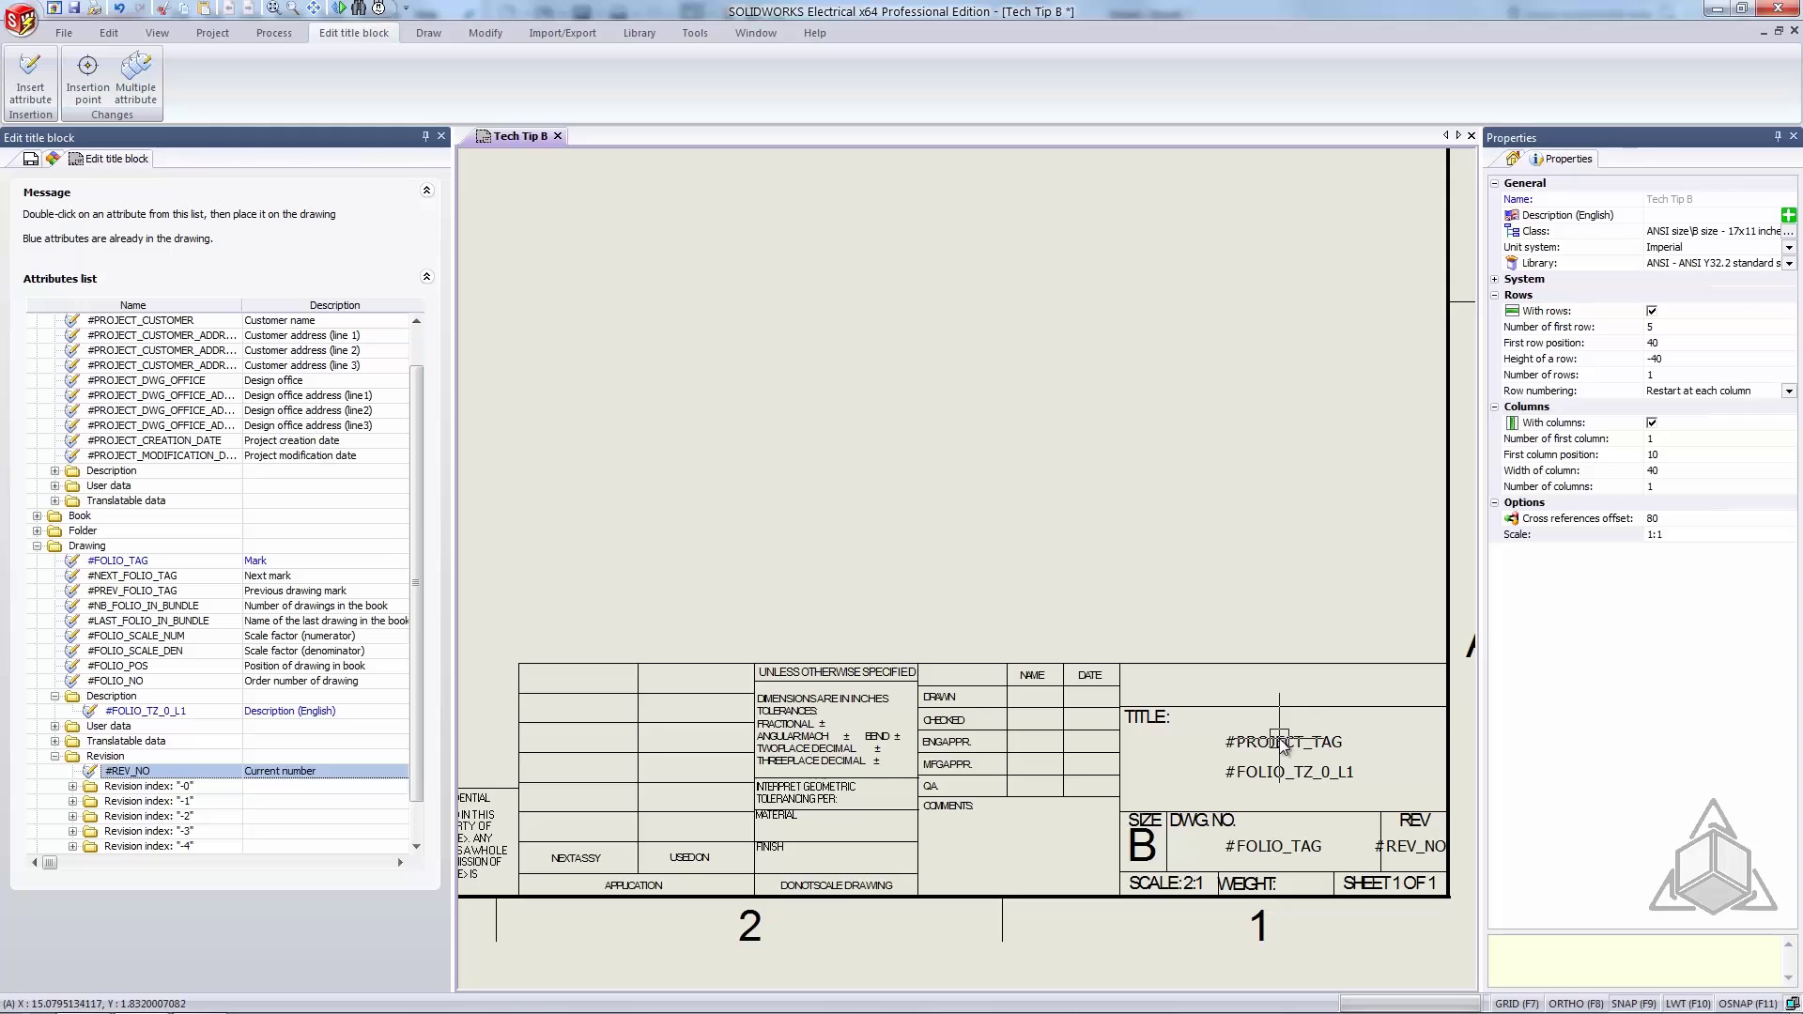
click(1283, 747)
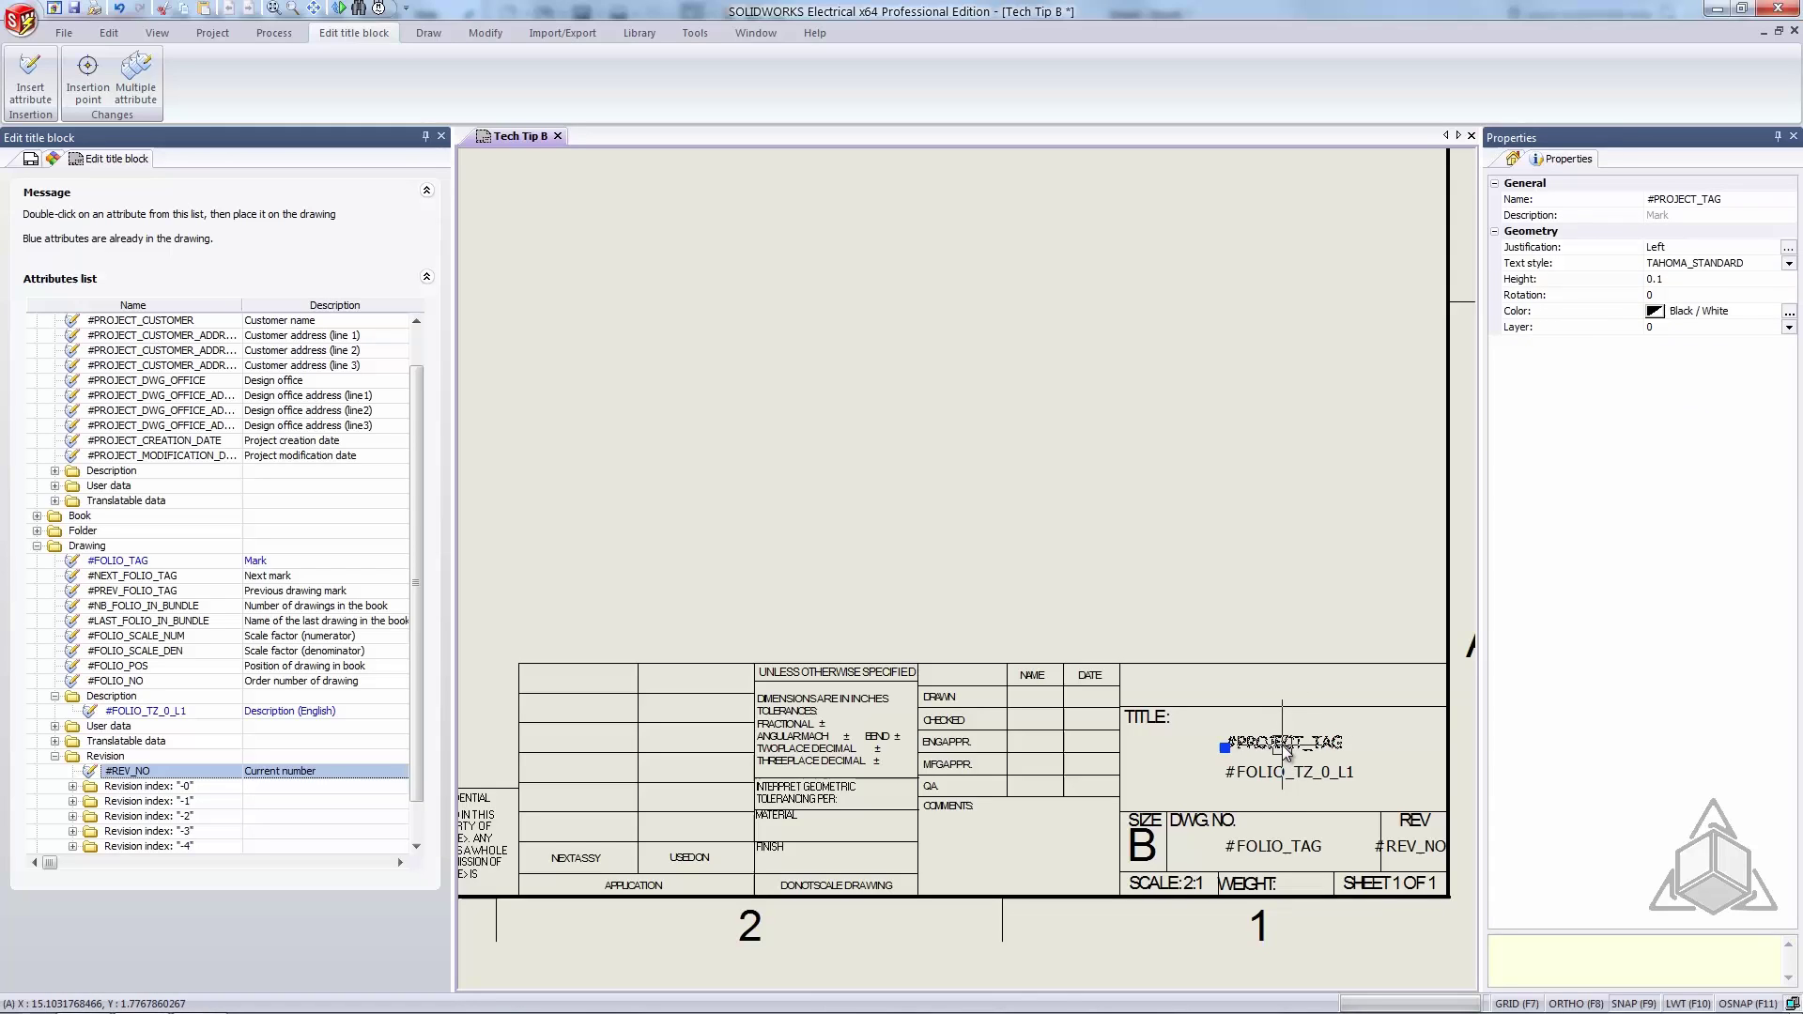
Step: Set the #PROJECT_TAG attribute's justification to Middle Center in its Properties
right_click(1281, 746)
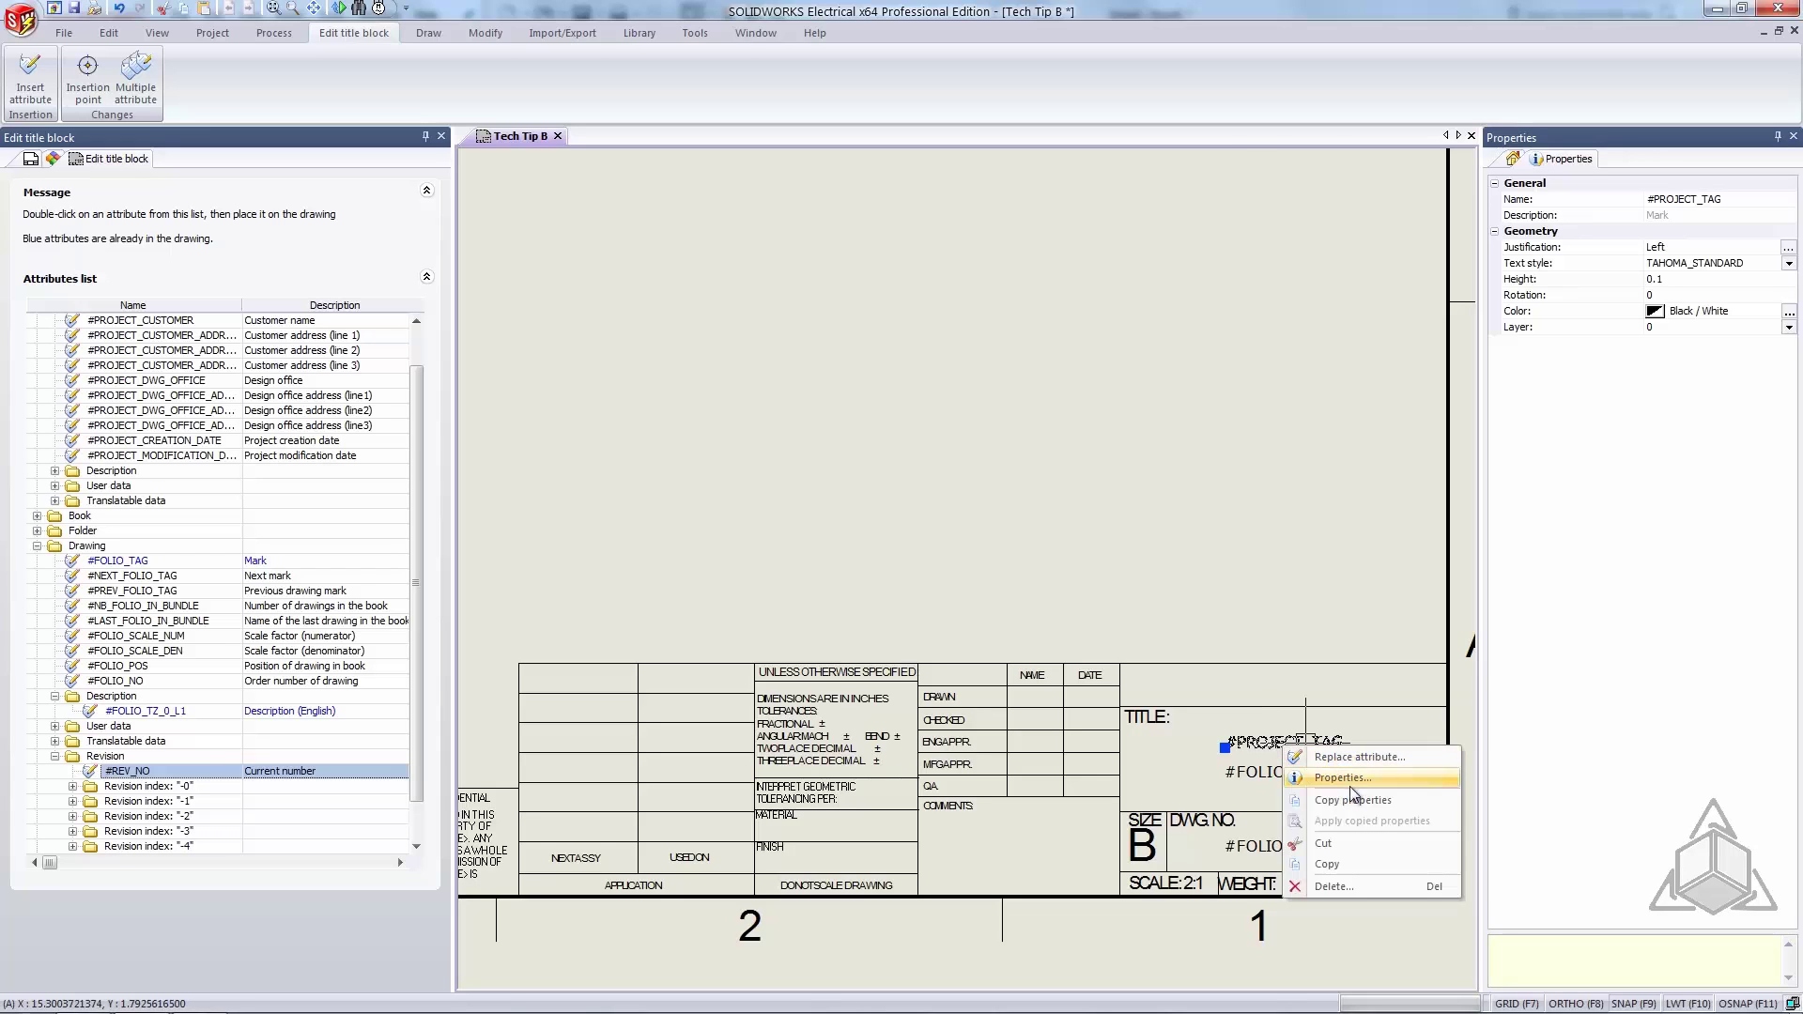
click(1375, 779)
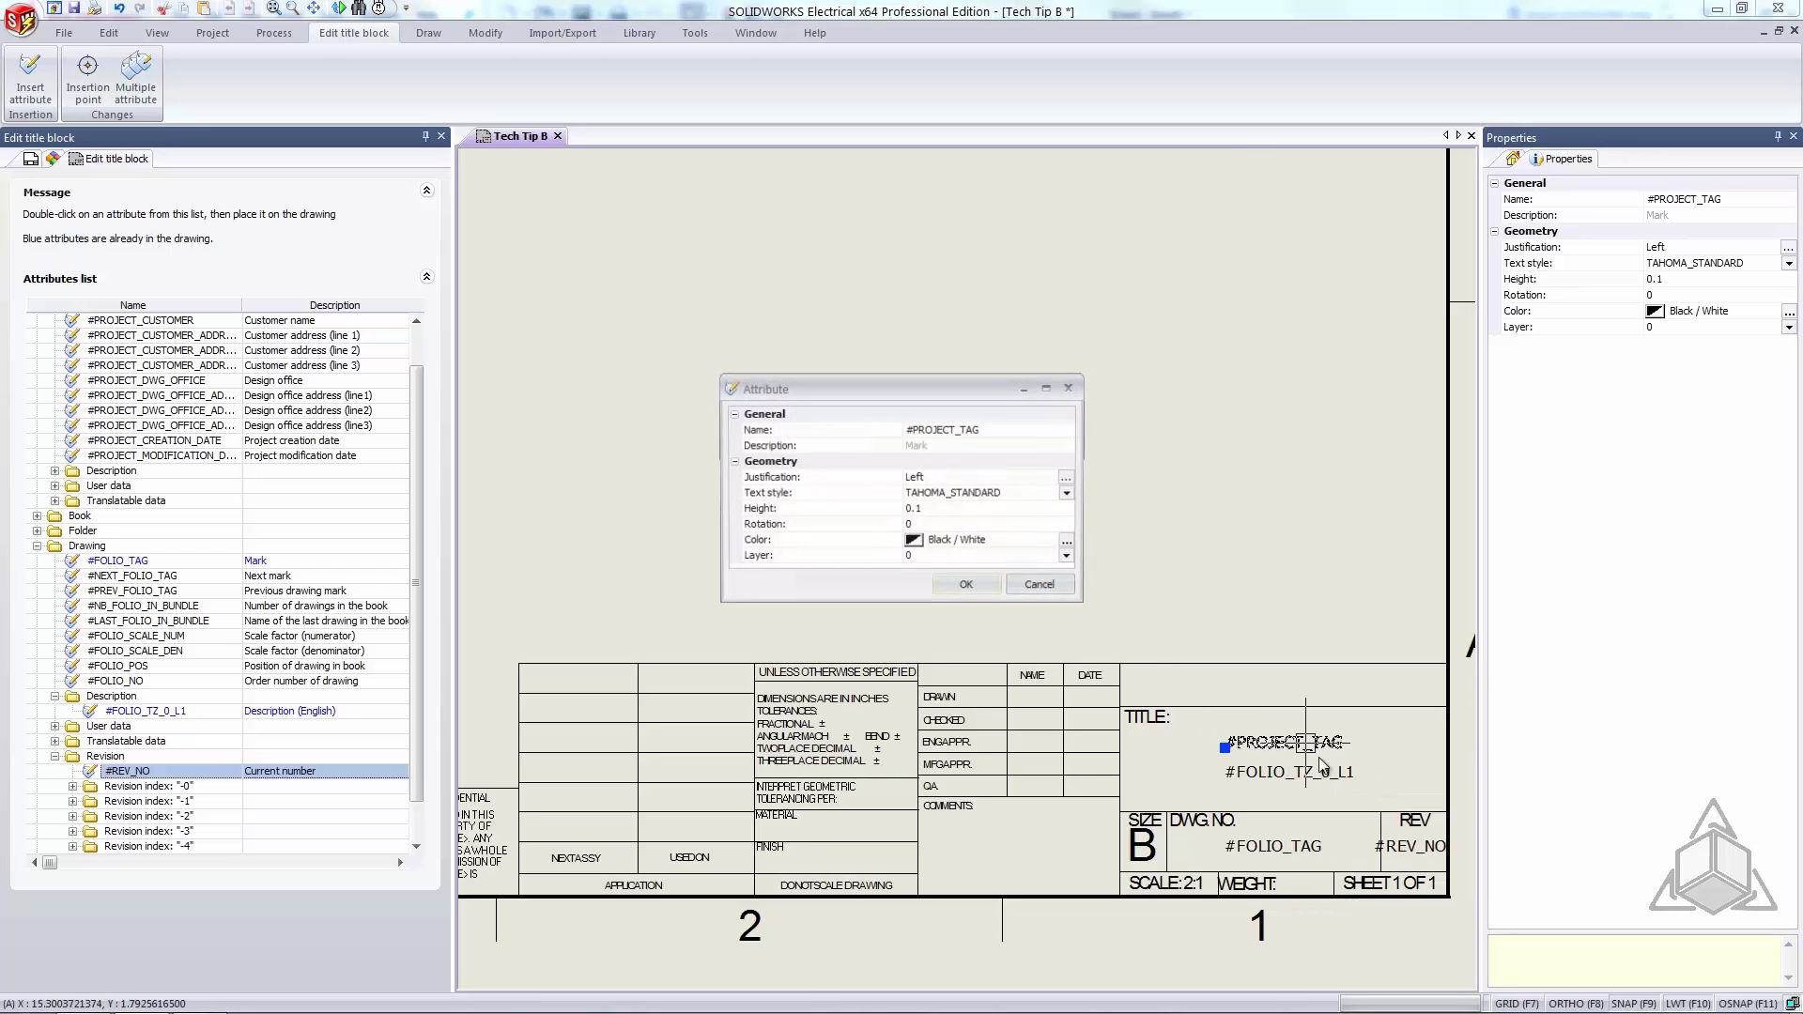
click(1066, 477)
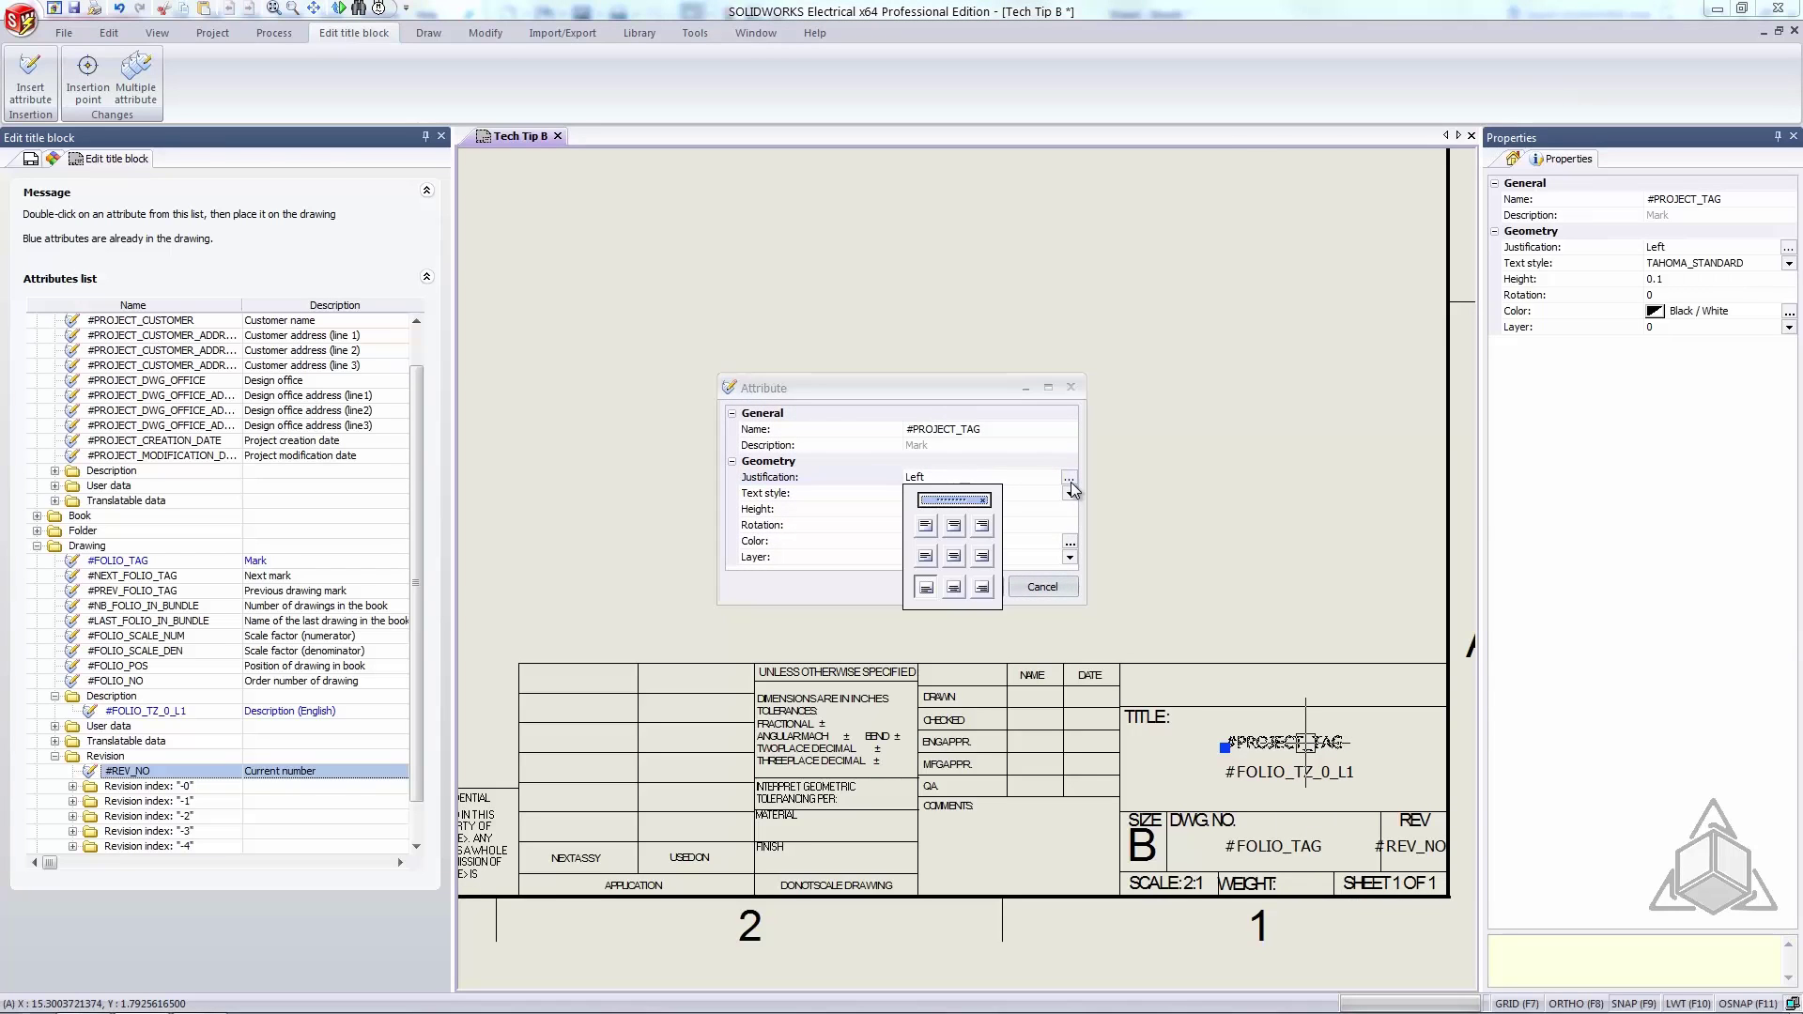
click(952, 554)
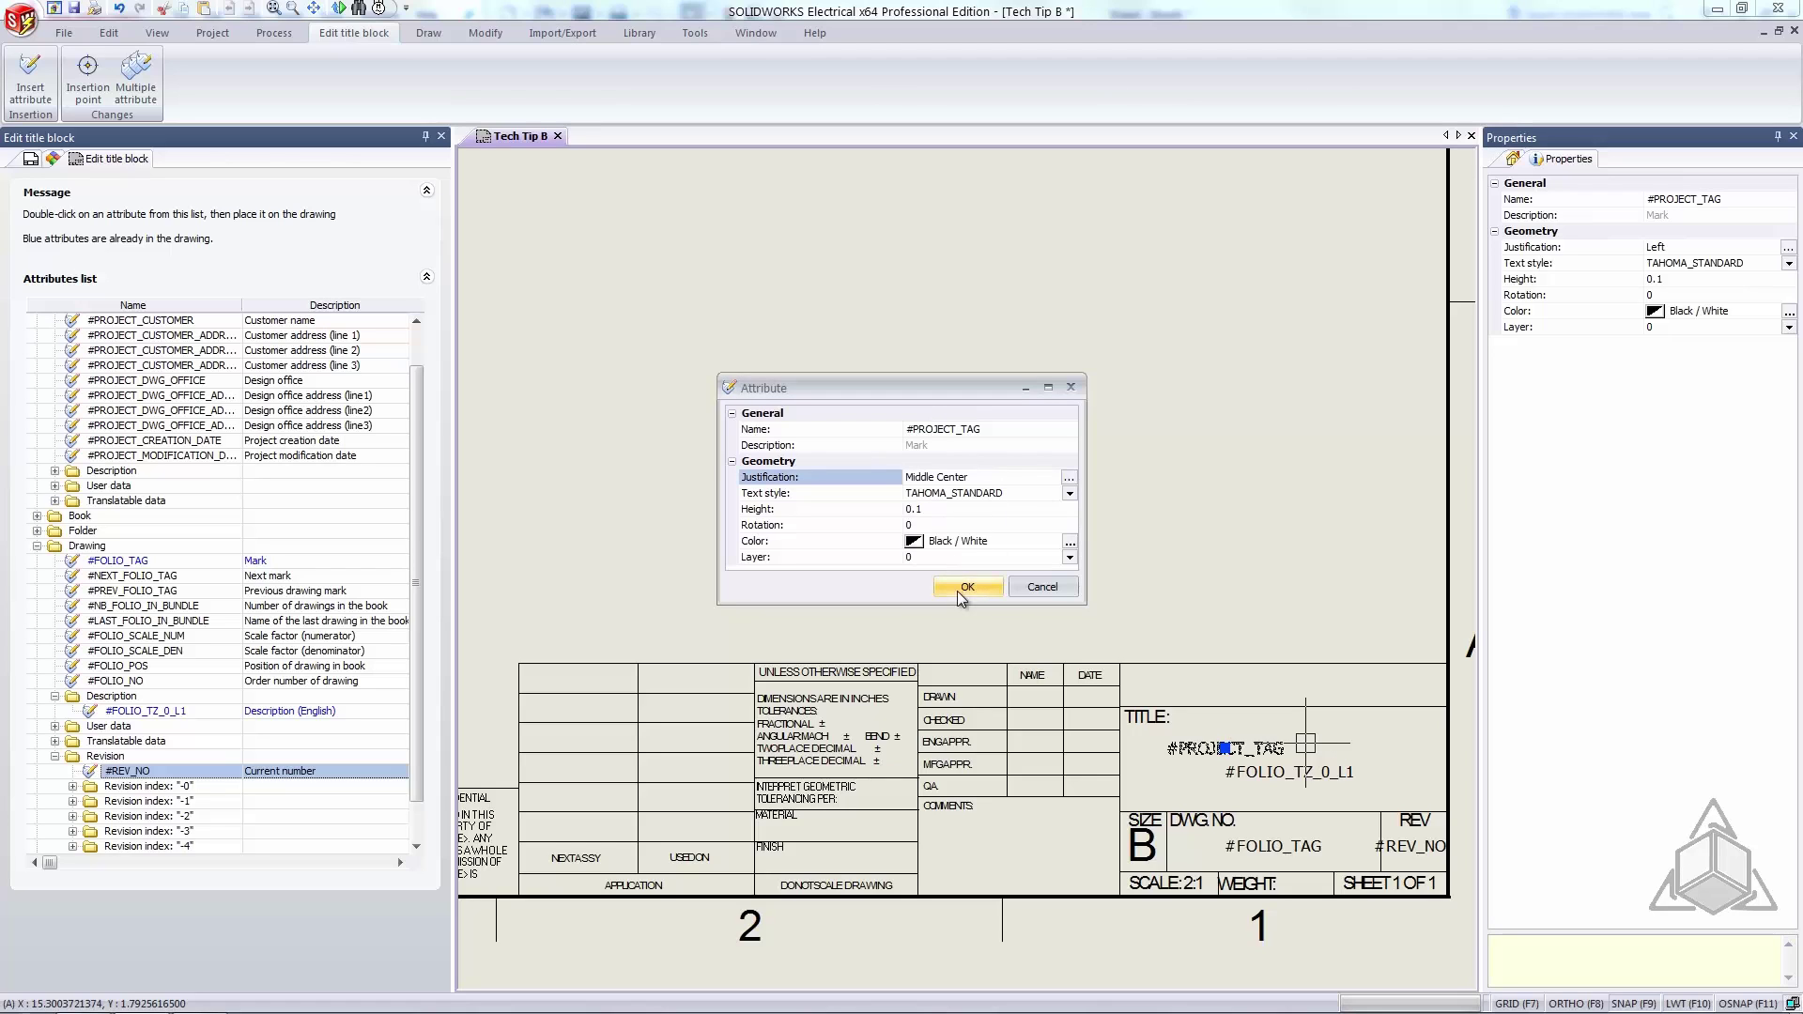
click(967, 587)
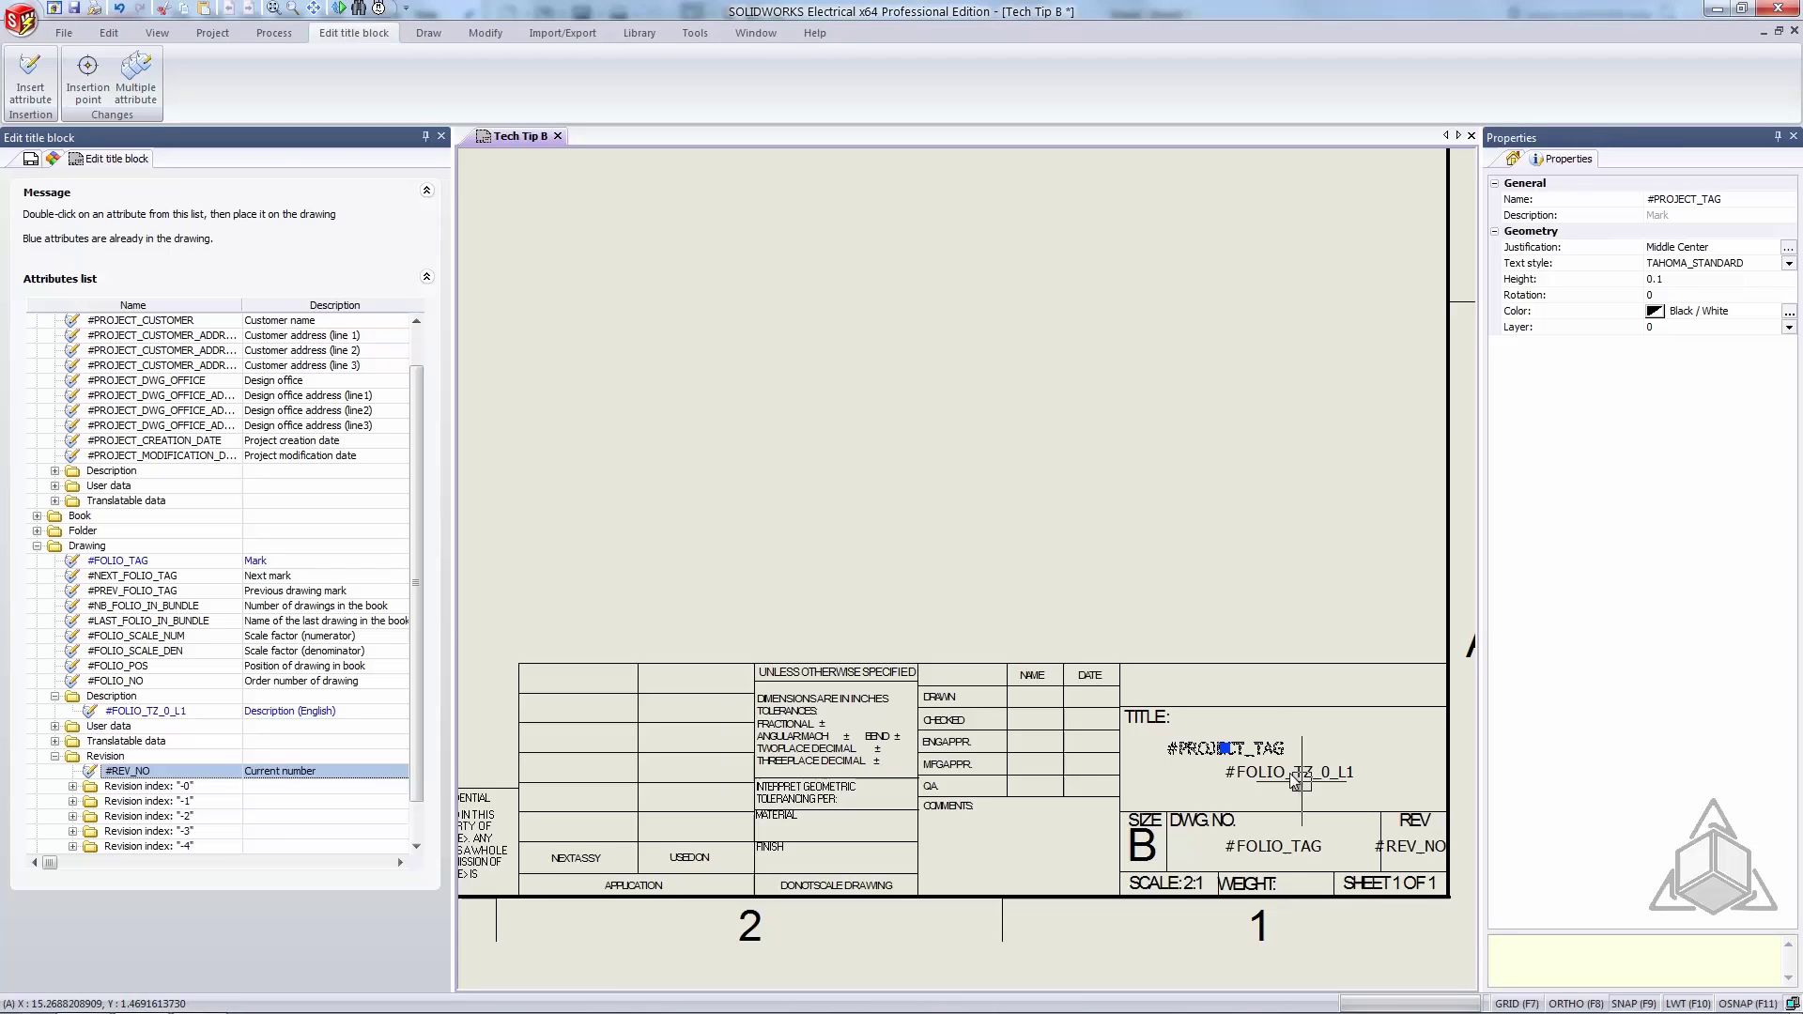
Step: Copy #PROJECT_TAG's properties and apply them to #FOLIO_TZ_0_L1, #FOLIO_TAG and #REV_NO
right_click(1263, 746)
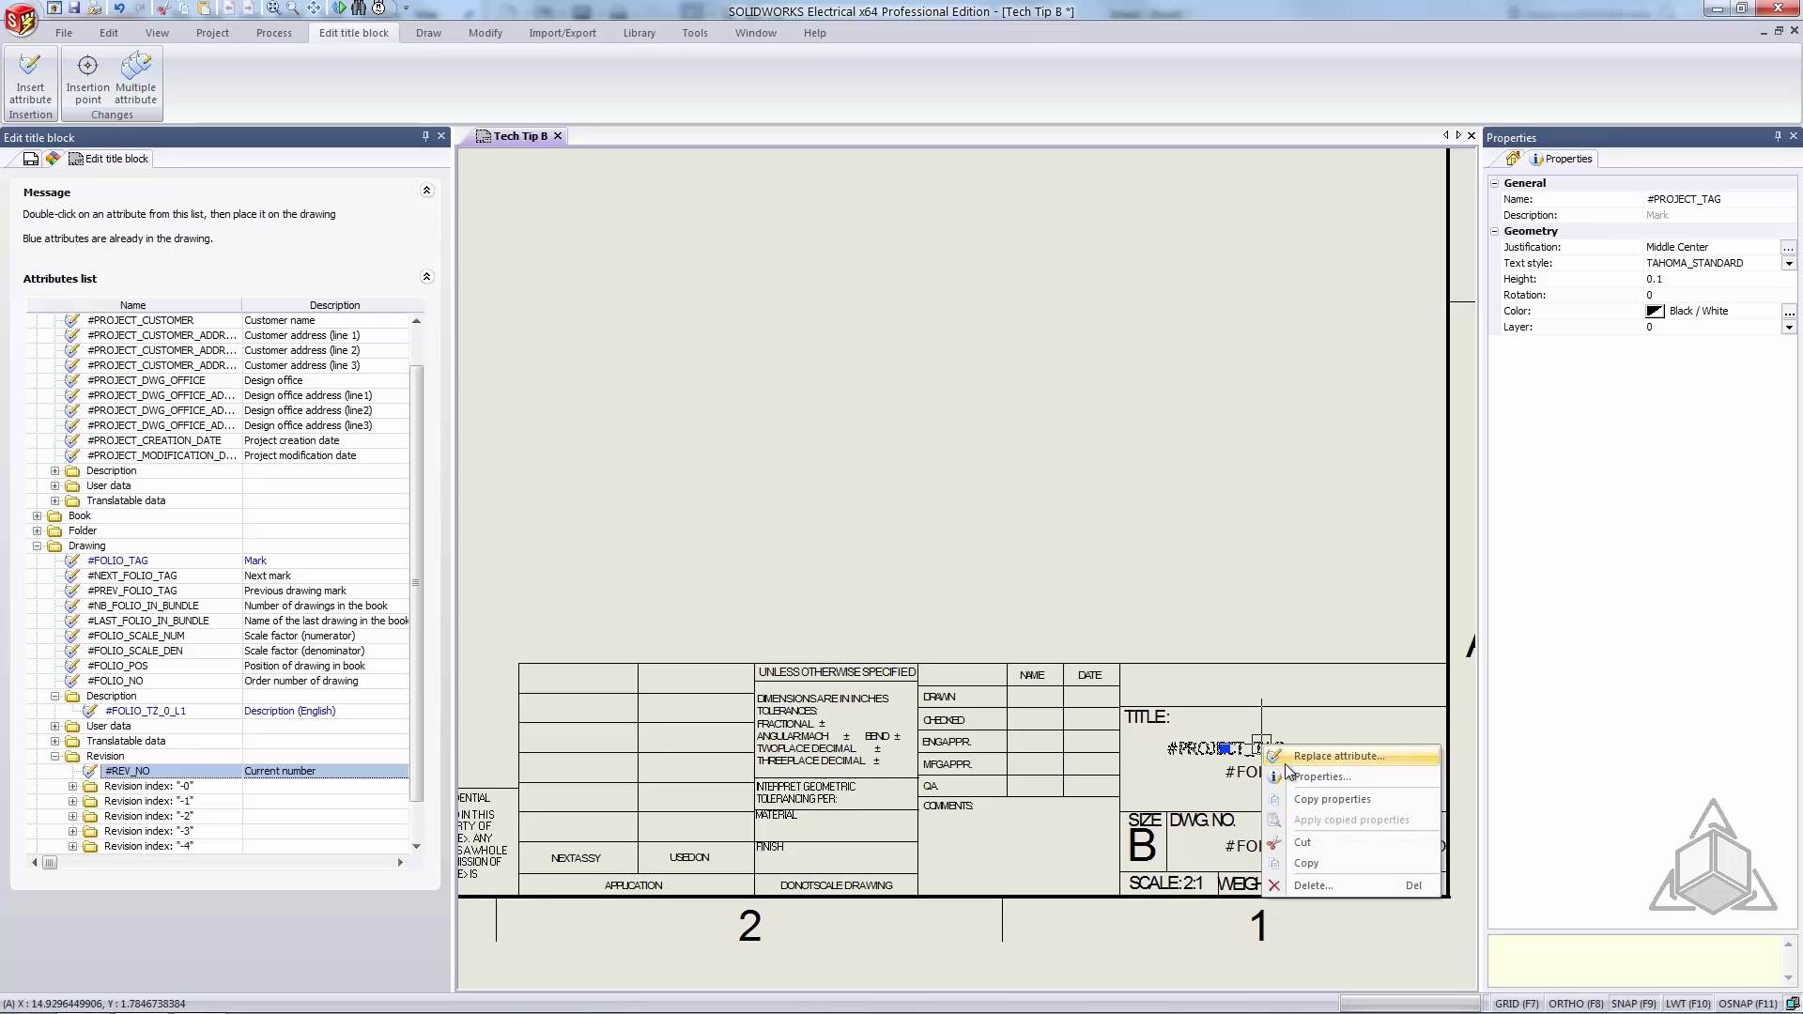
click(1314, 803)
click(1287, 774)
right_click(1287, 775)
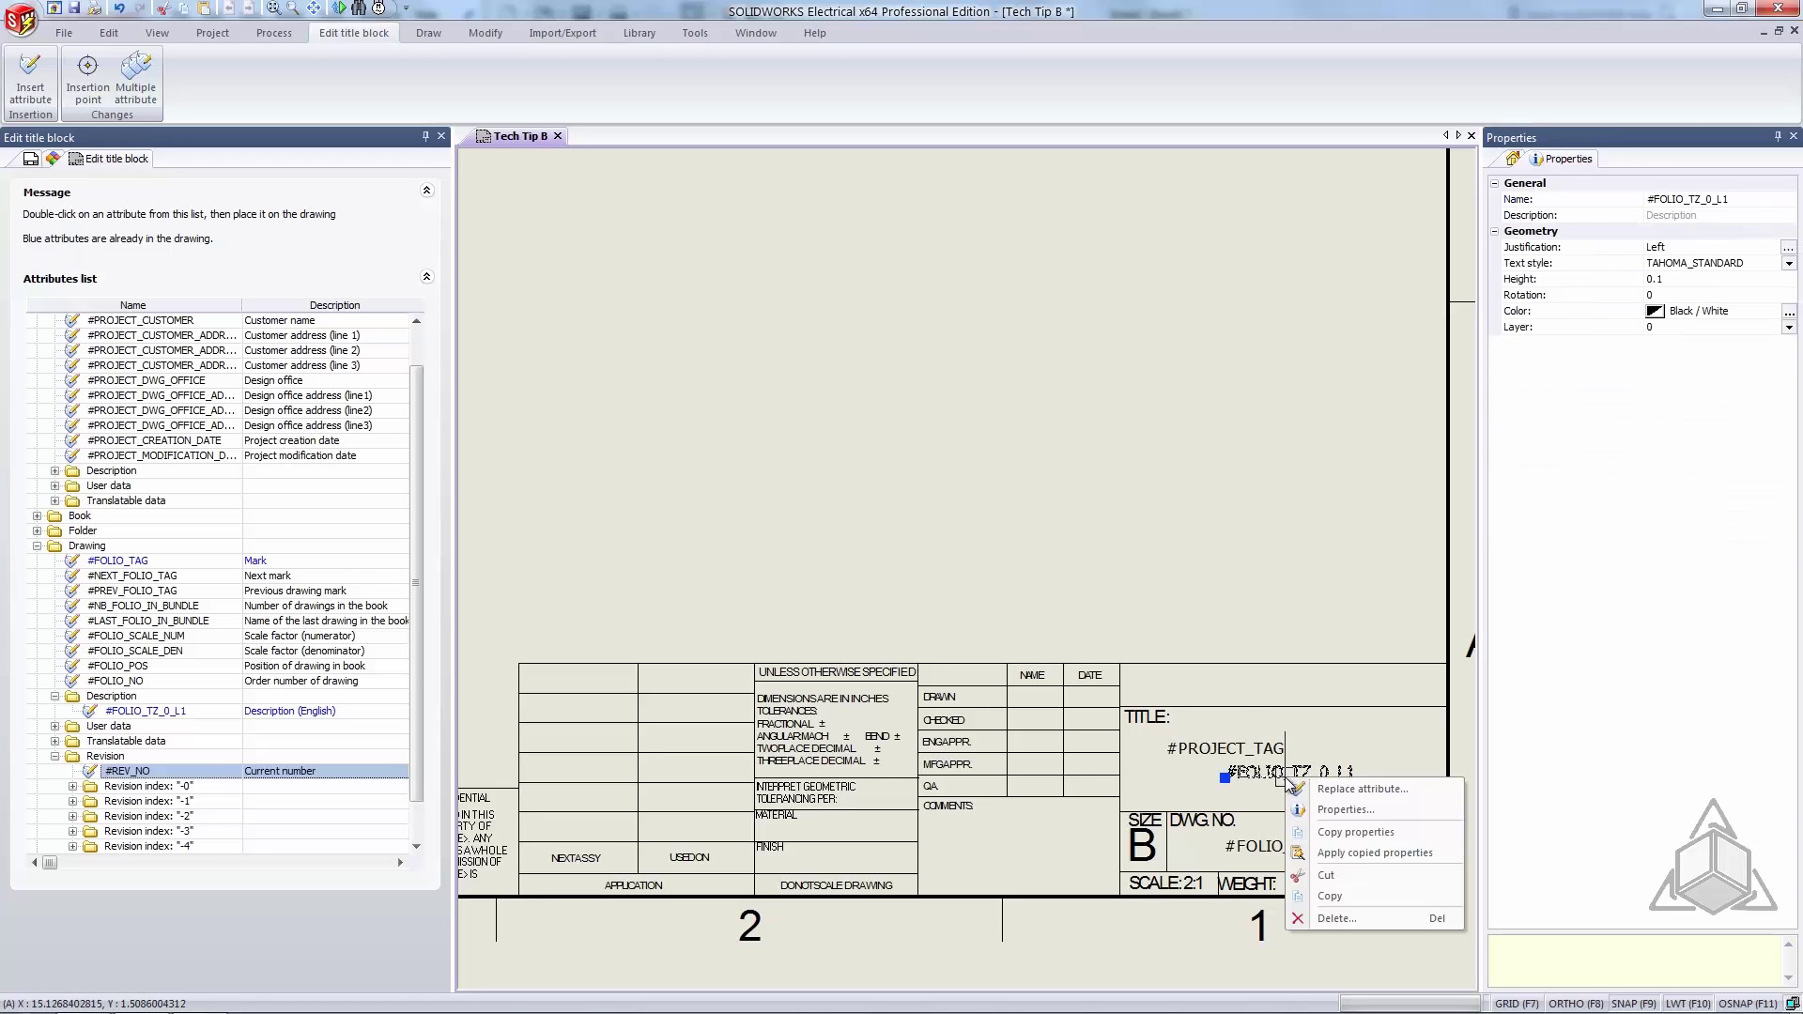
click(1341, 852)
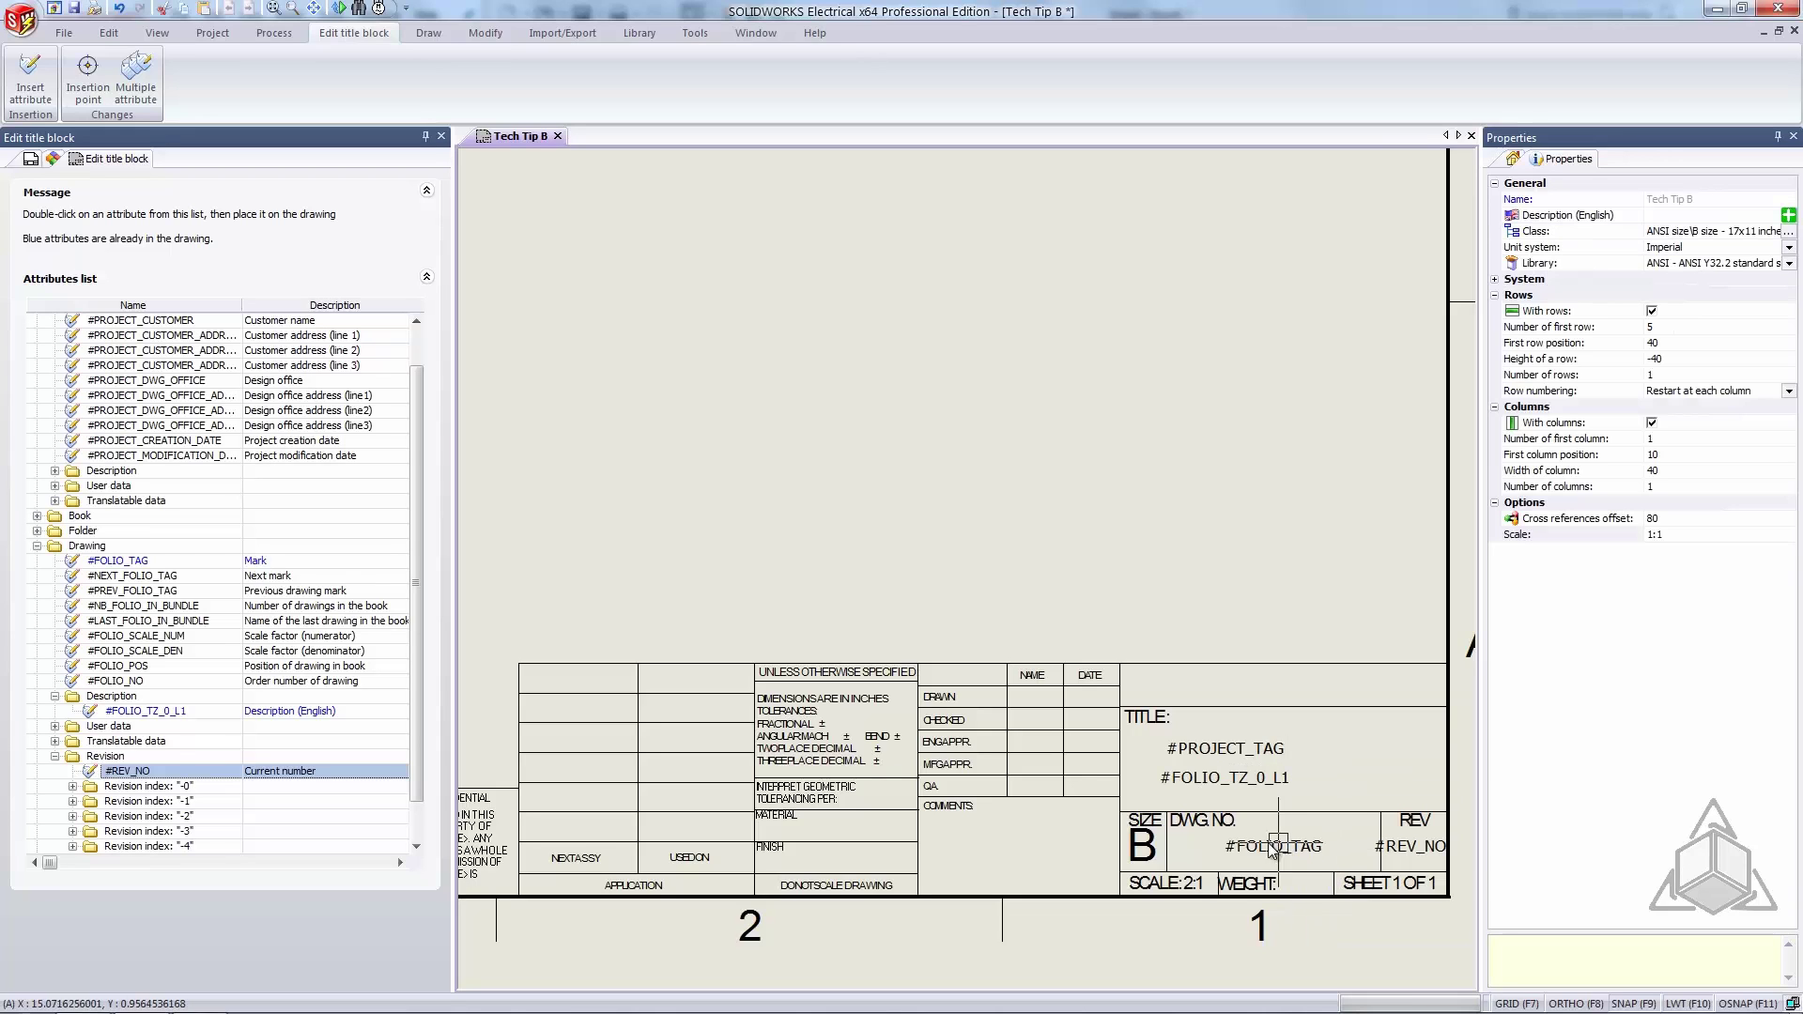
click(1275, 850)
right_click(1277, 852)
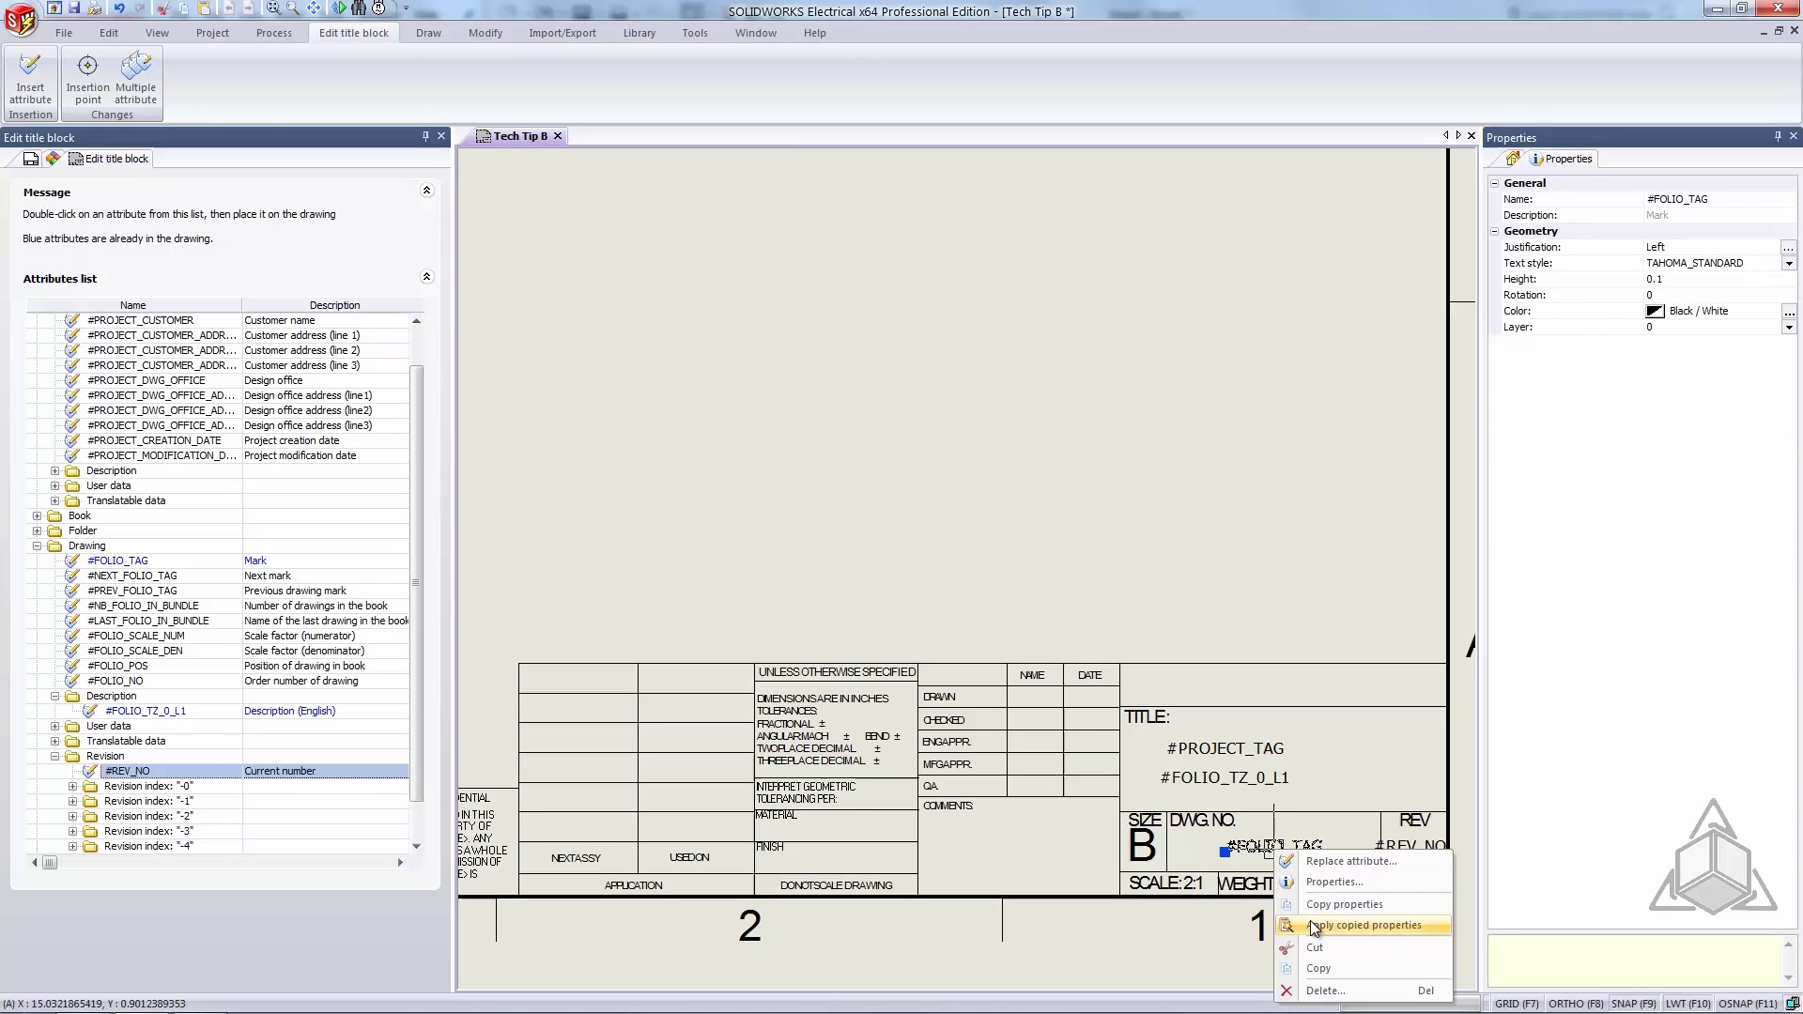
click(1364, 924)
click(1418, 847)
right_click(1419, 848)
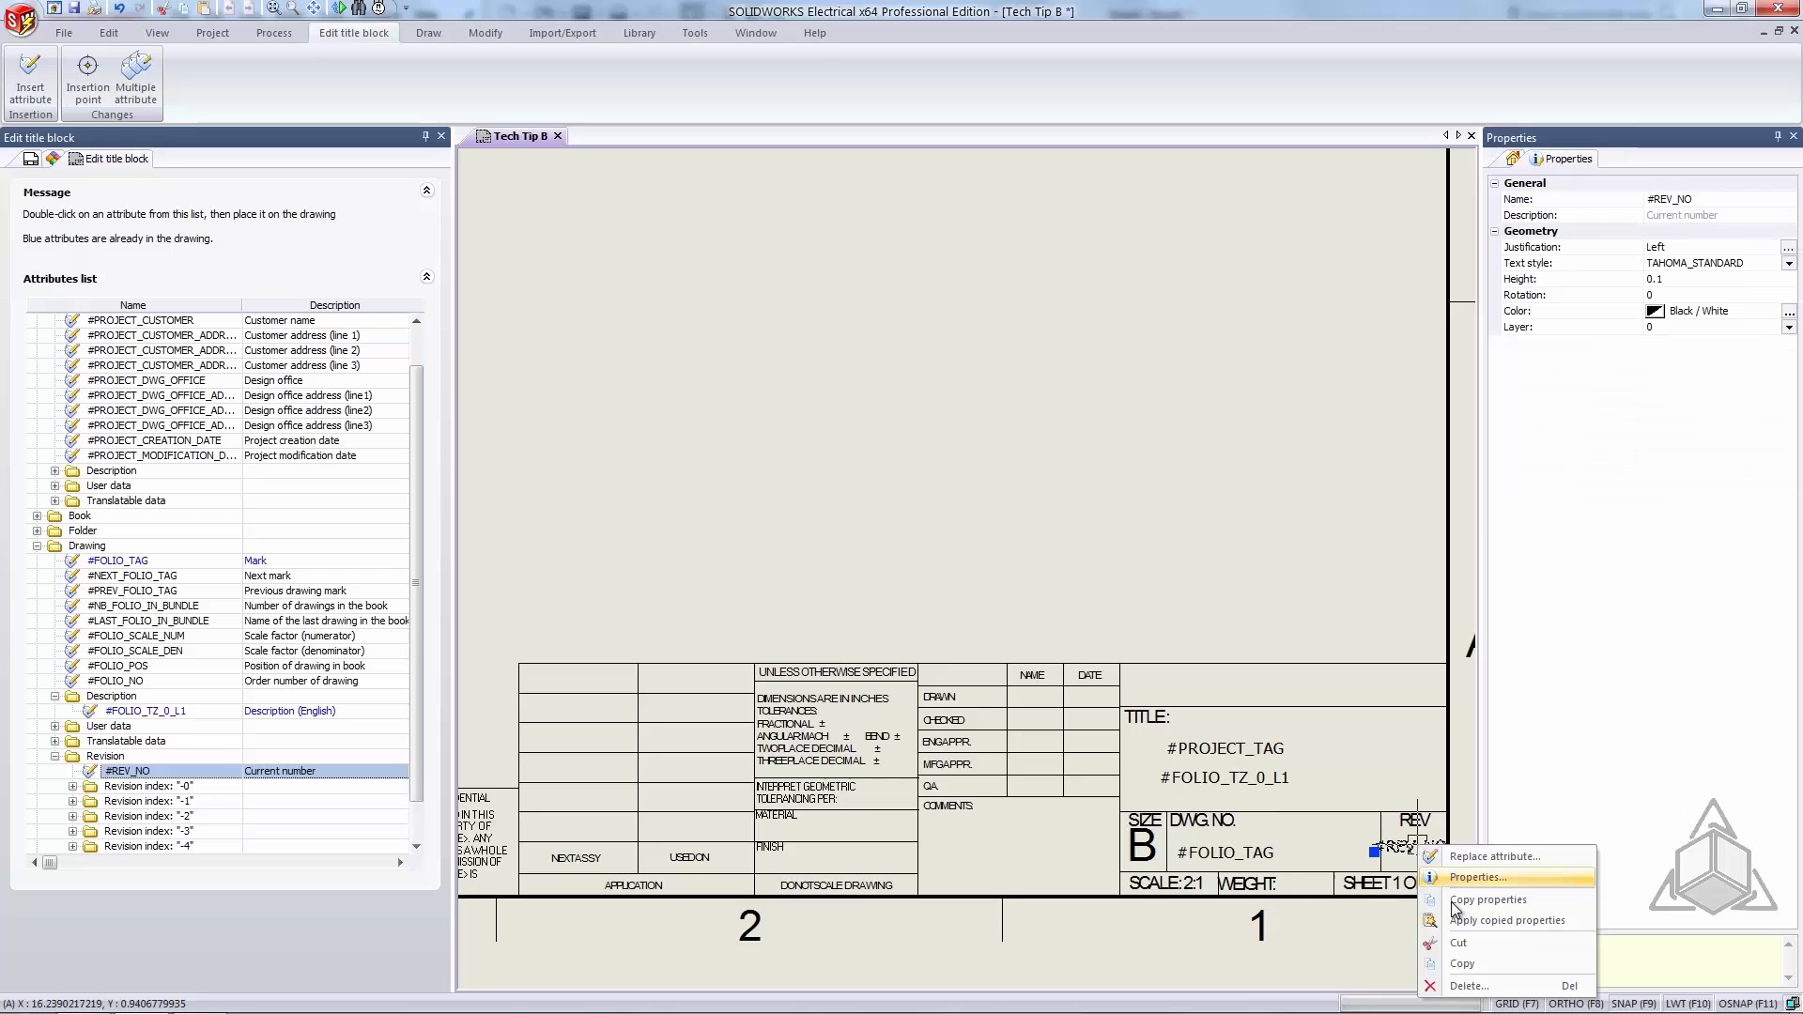
click(1460, 922)
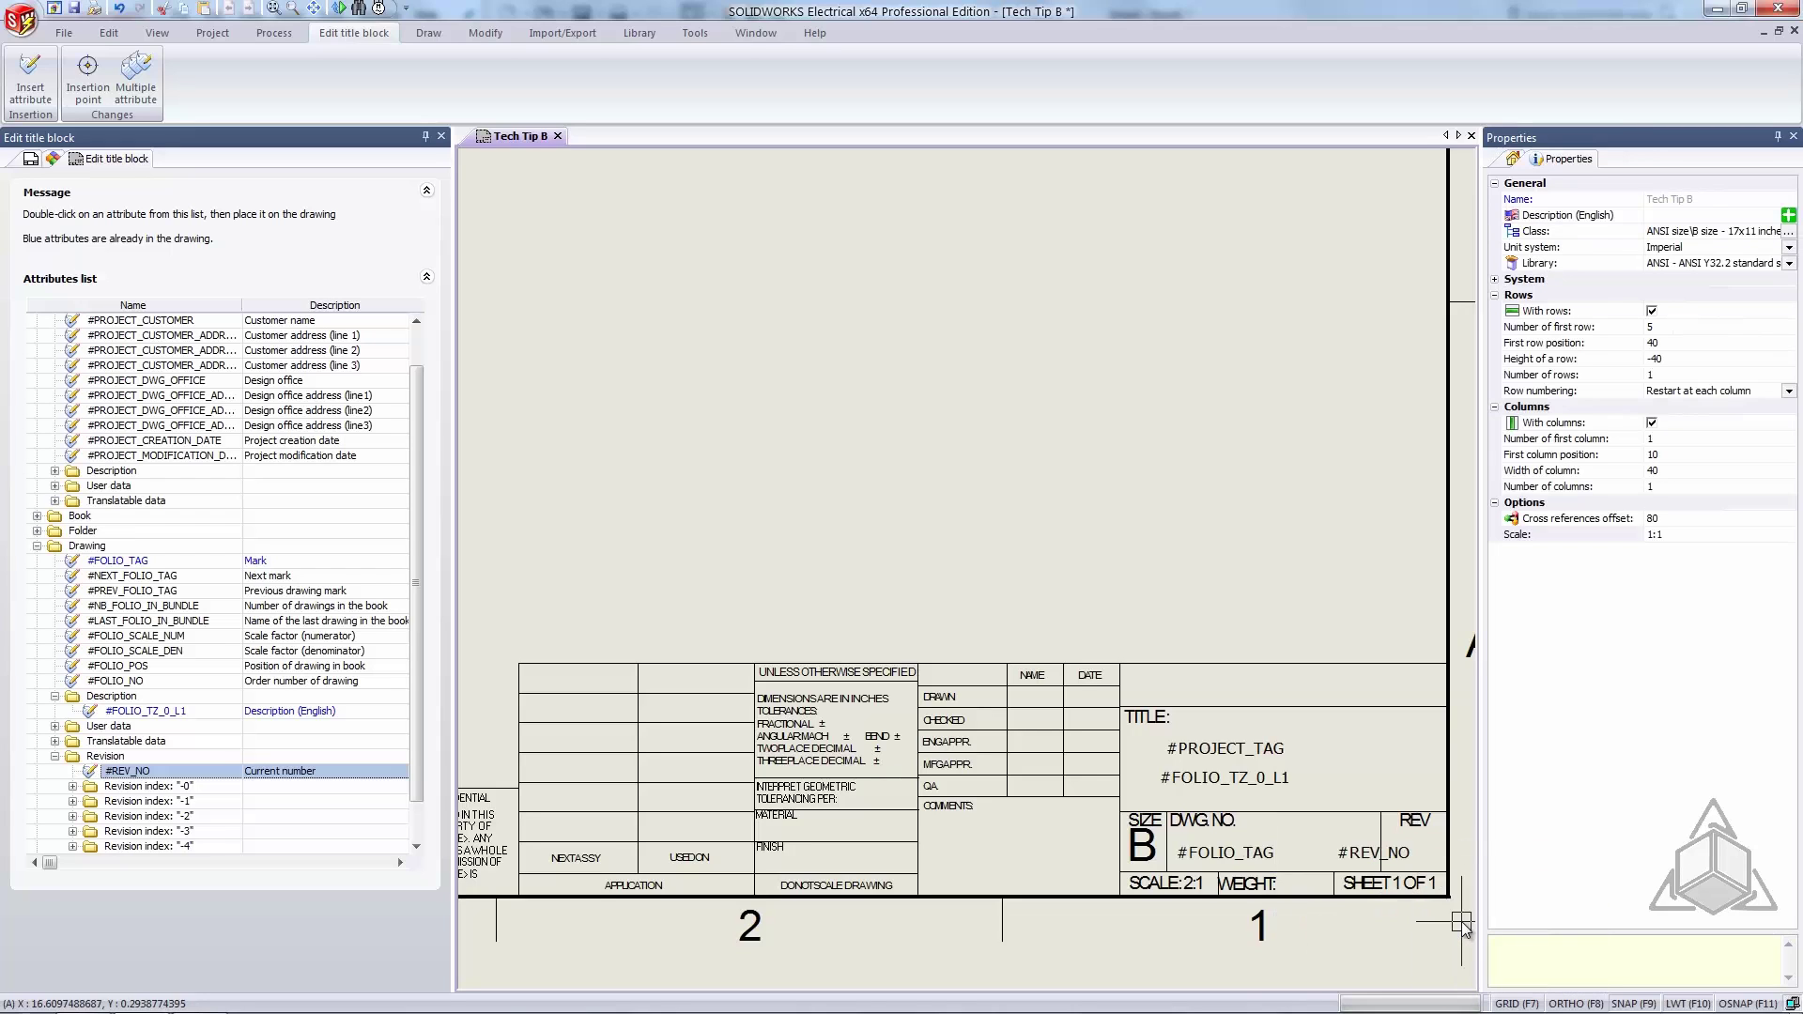
Step: Move #PROJECT_TAG and #FOLIO_TZ_0_L1 to the centre of the title area
click(1230, 749)
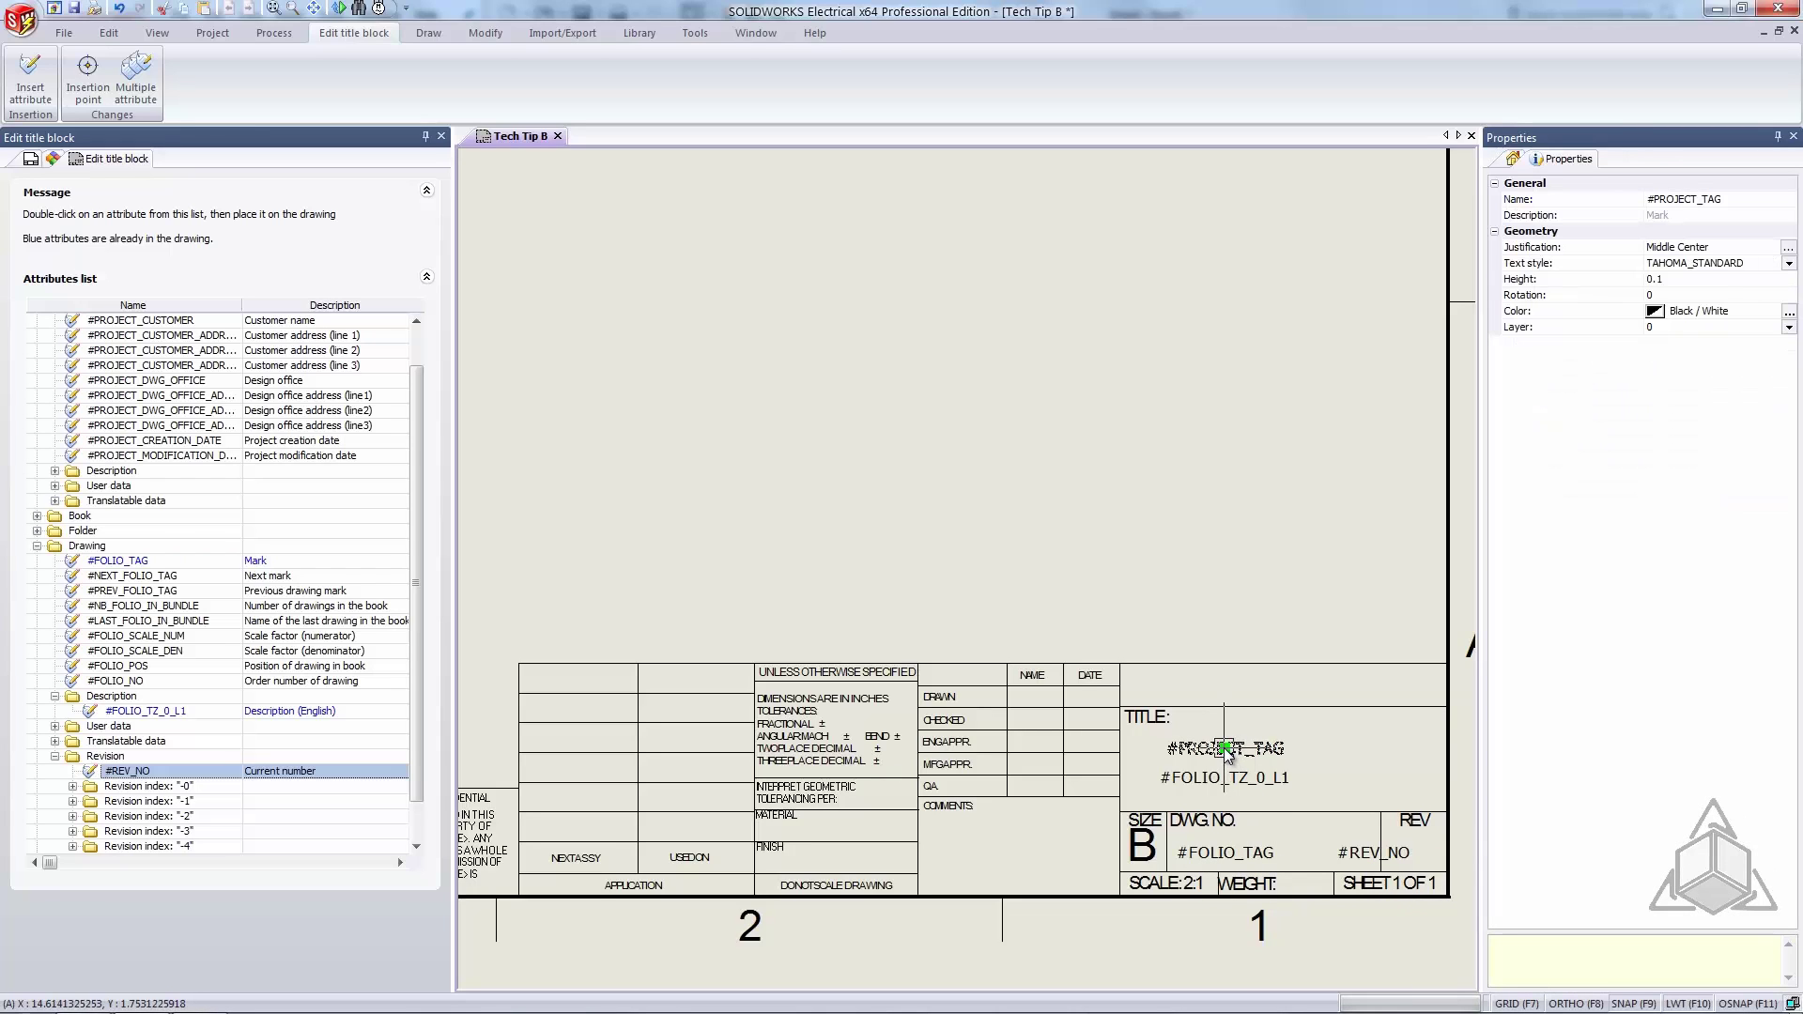
click(1224, 749)
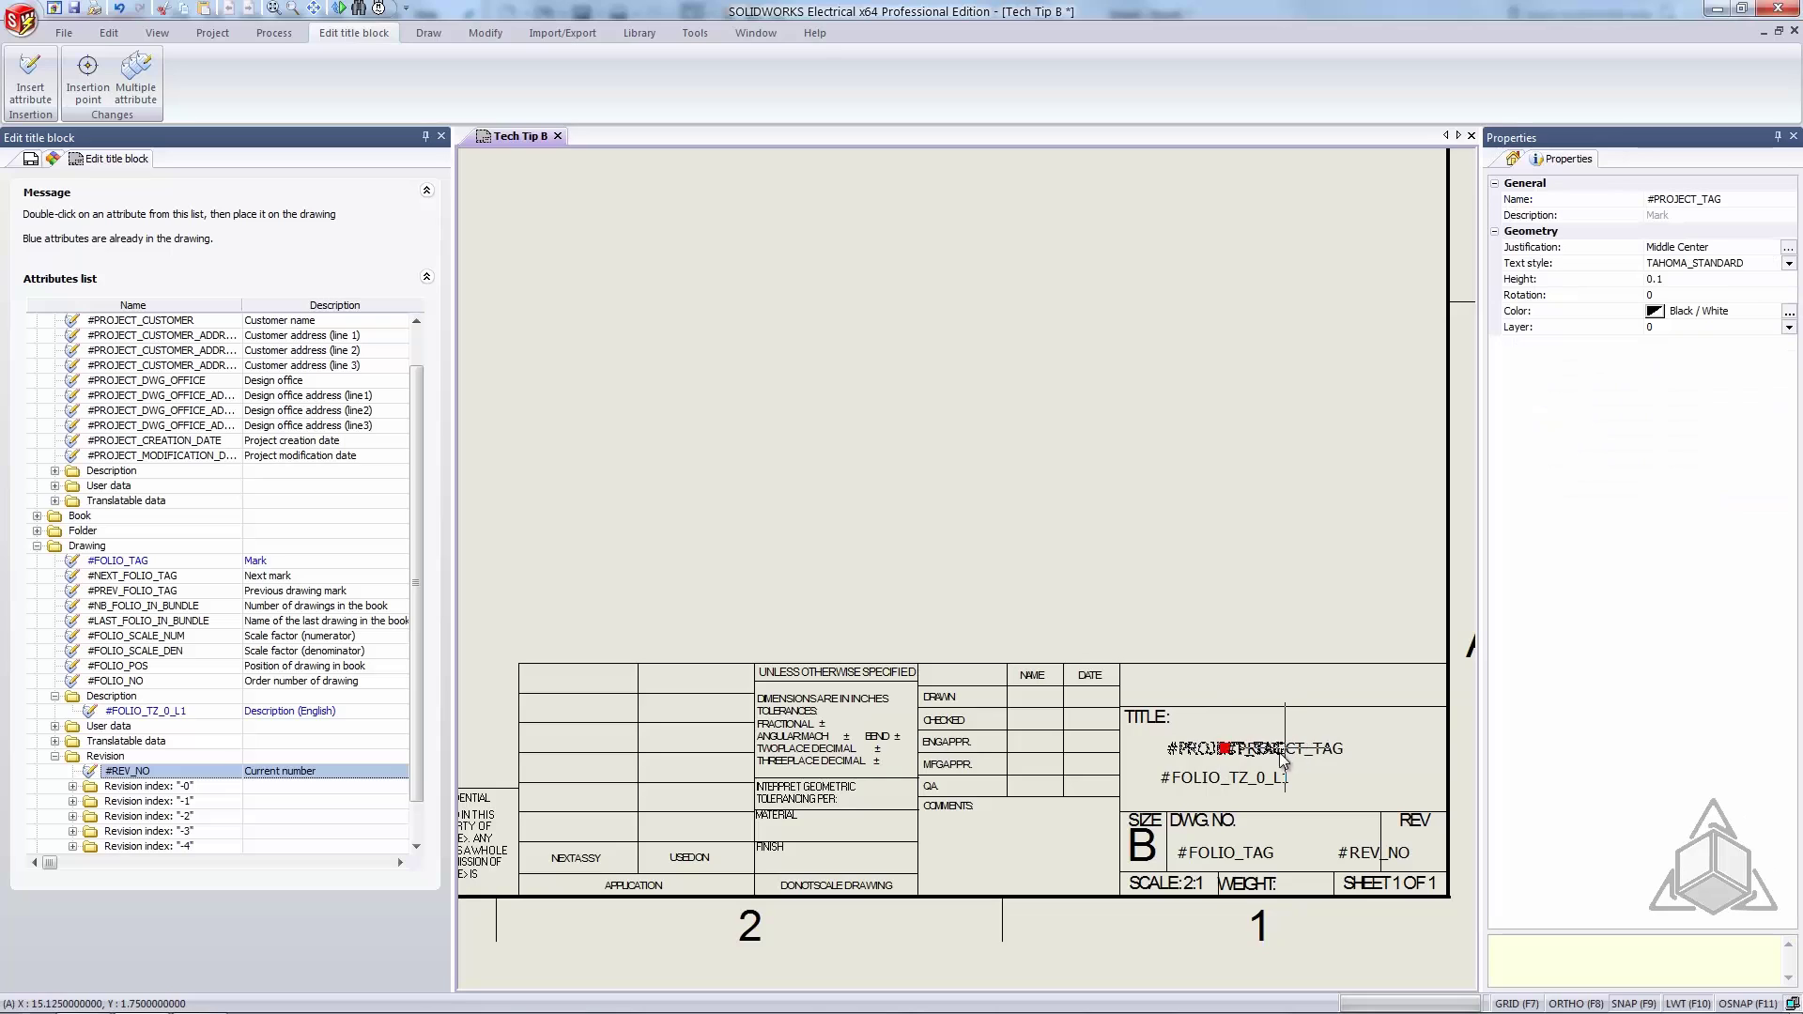
click(1280, 749)
click(1239, 778)
click(1224, 778)
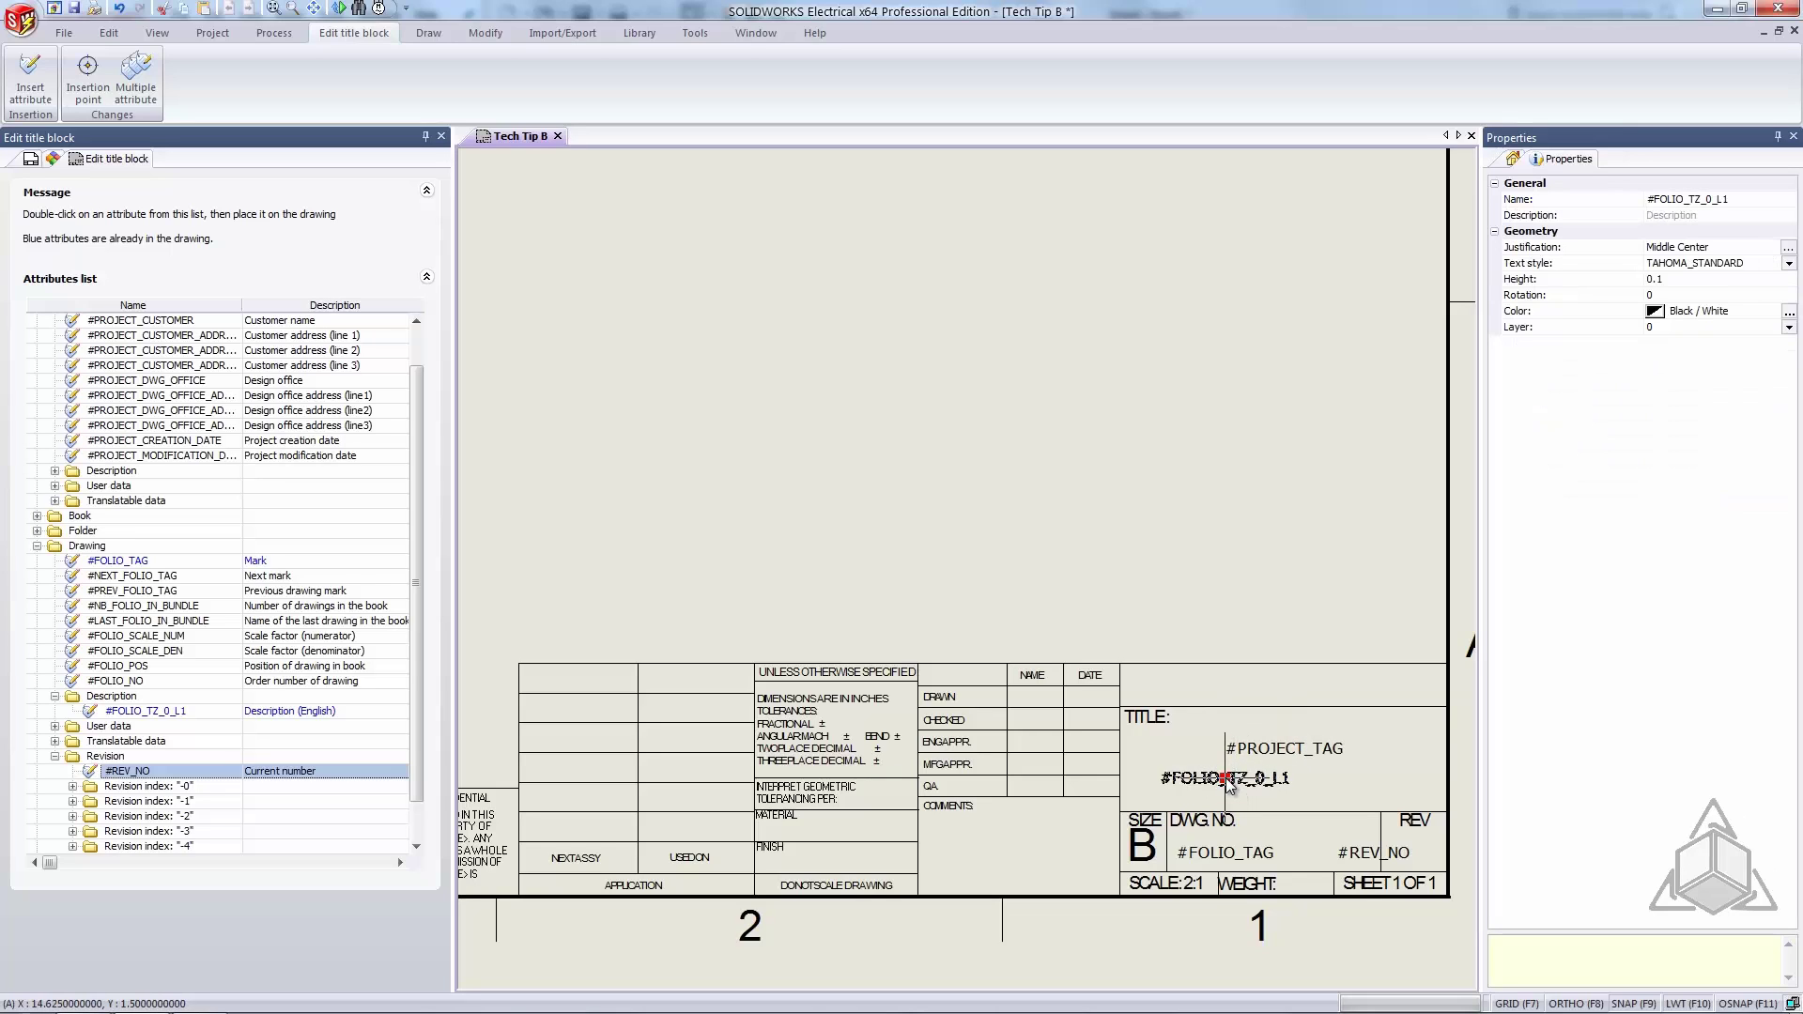
click(1284, 778)
Step: Centre #REV_NO in the REV cell and #FOLIO_TAG in the DWG NO. cell, then save
click(1379, 853)
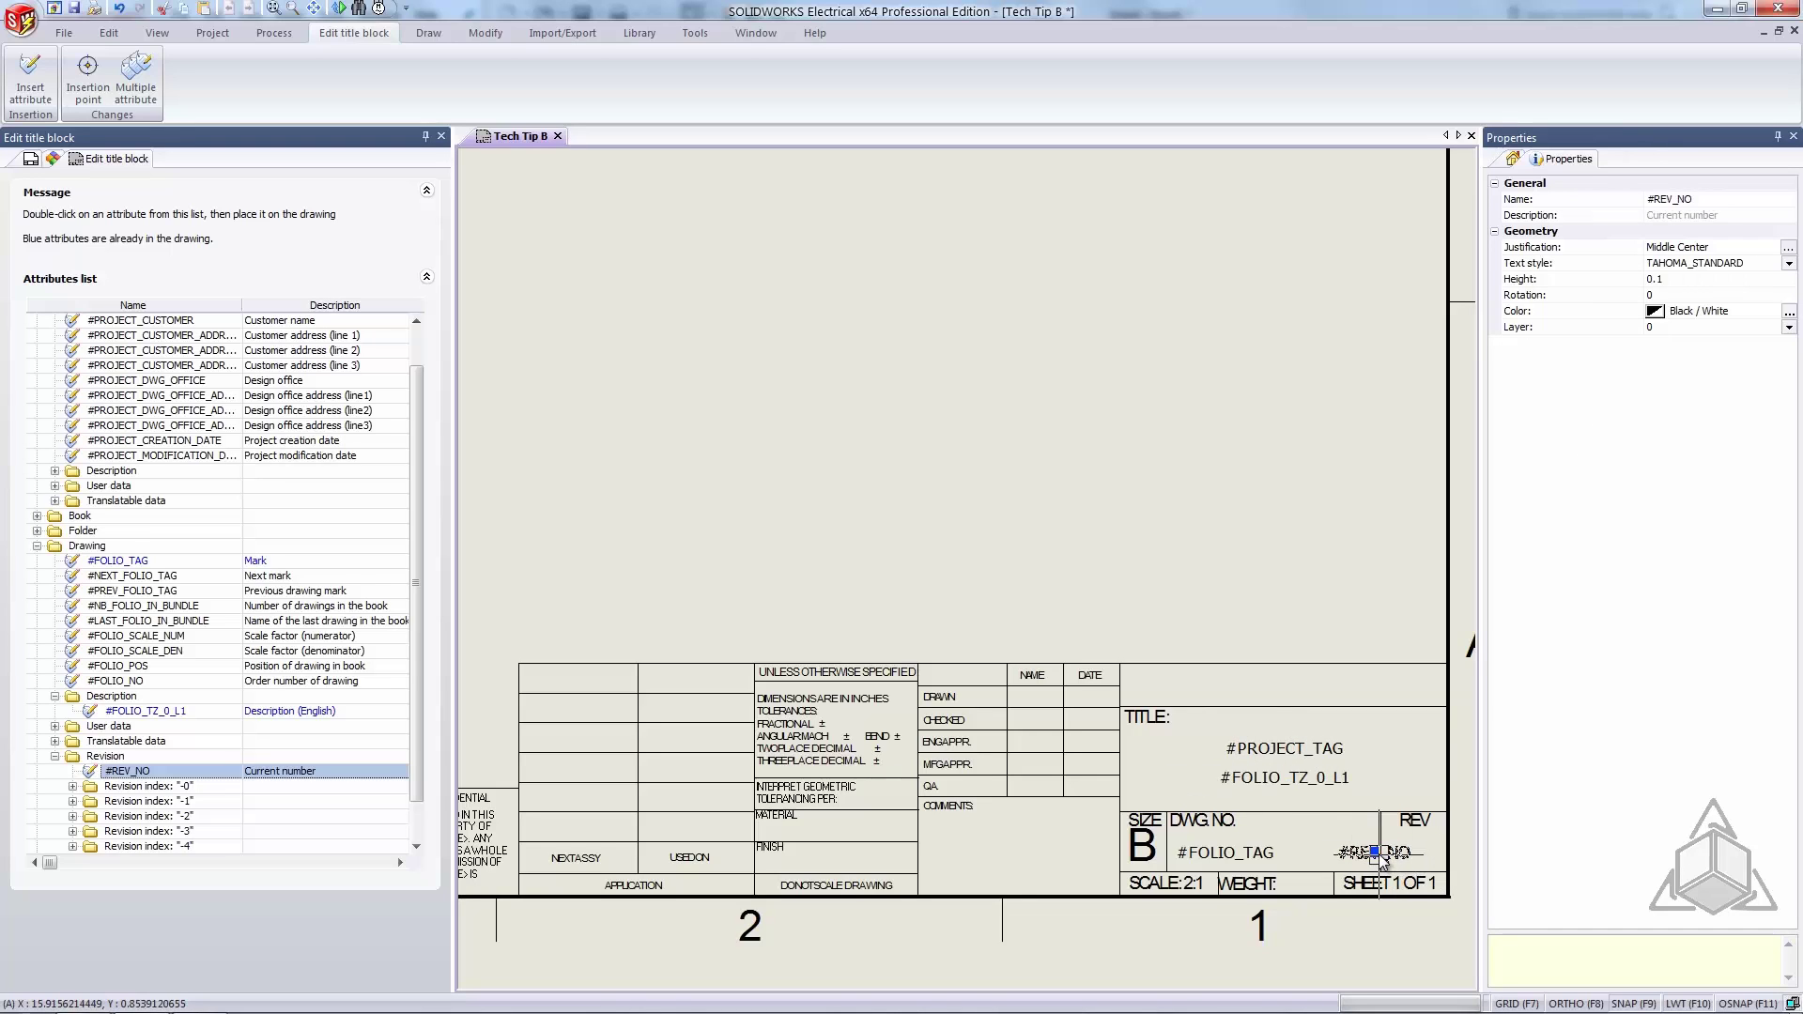
click(1375, 852)
click(1418, 853)
click(1230, 852)
click(1225, 852)
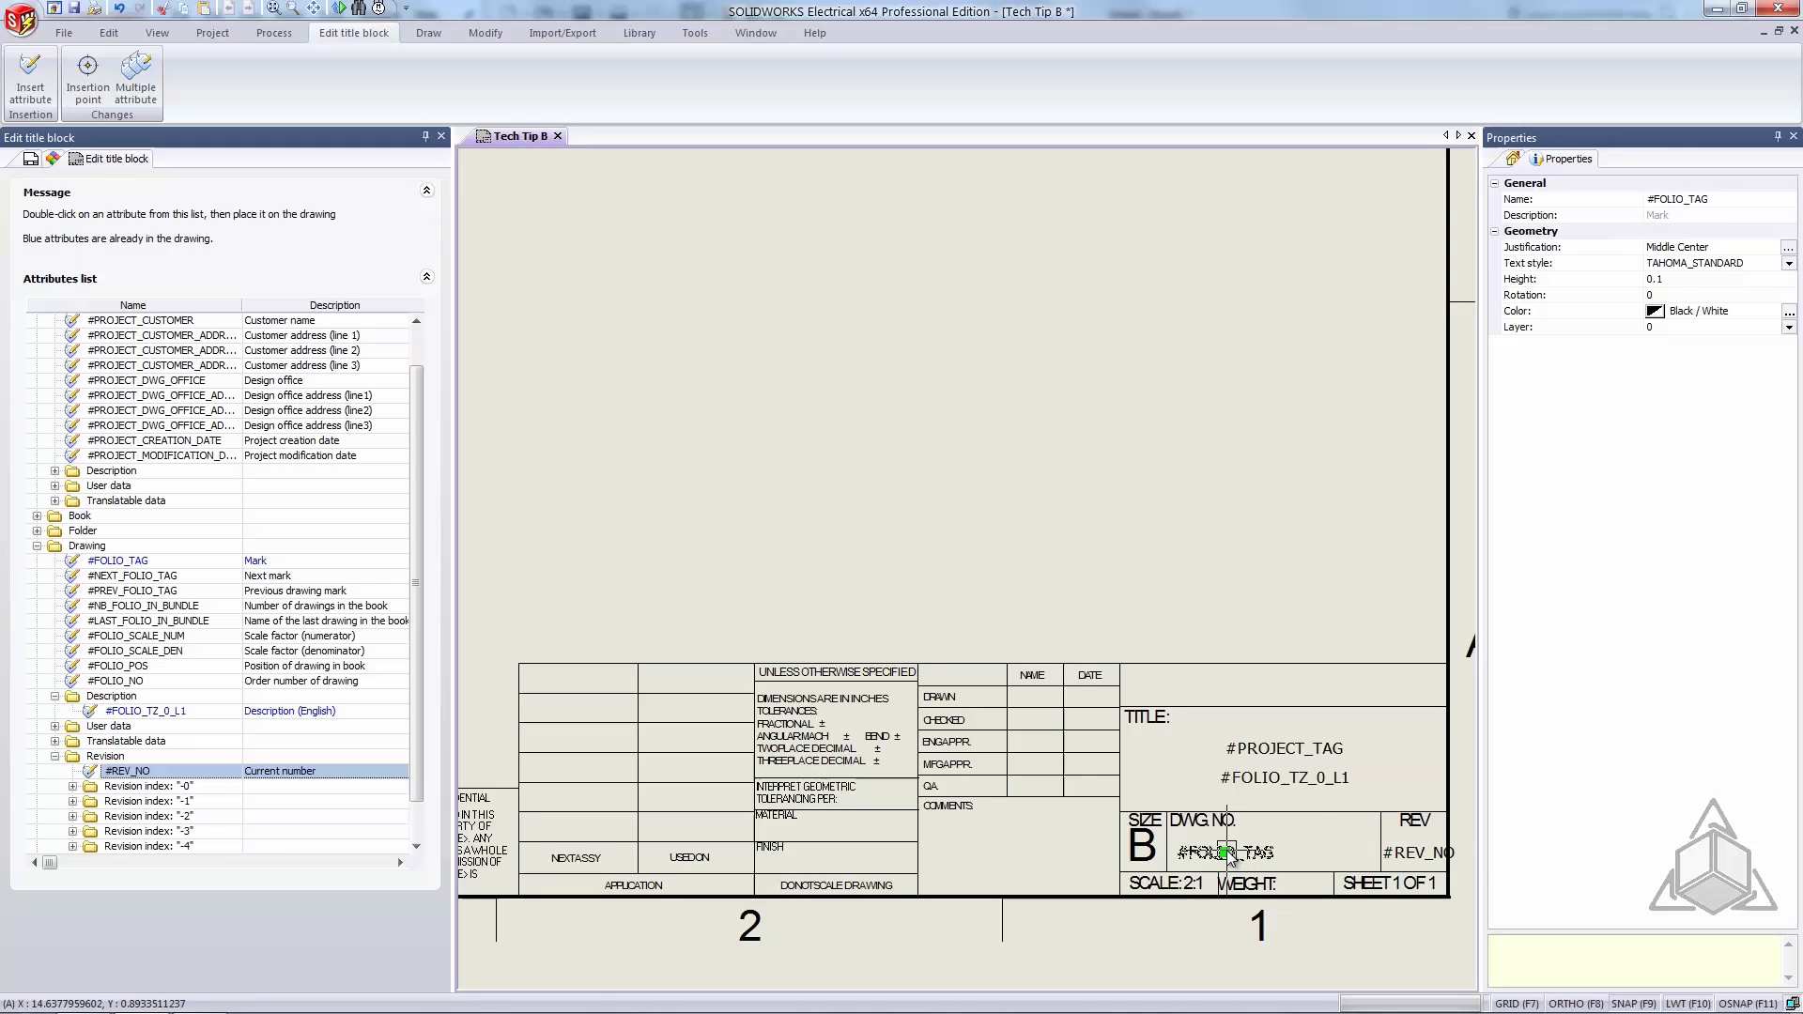
click(1285, 853)
key(Escape)
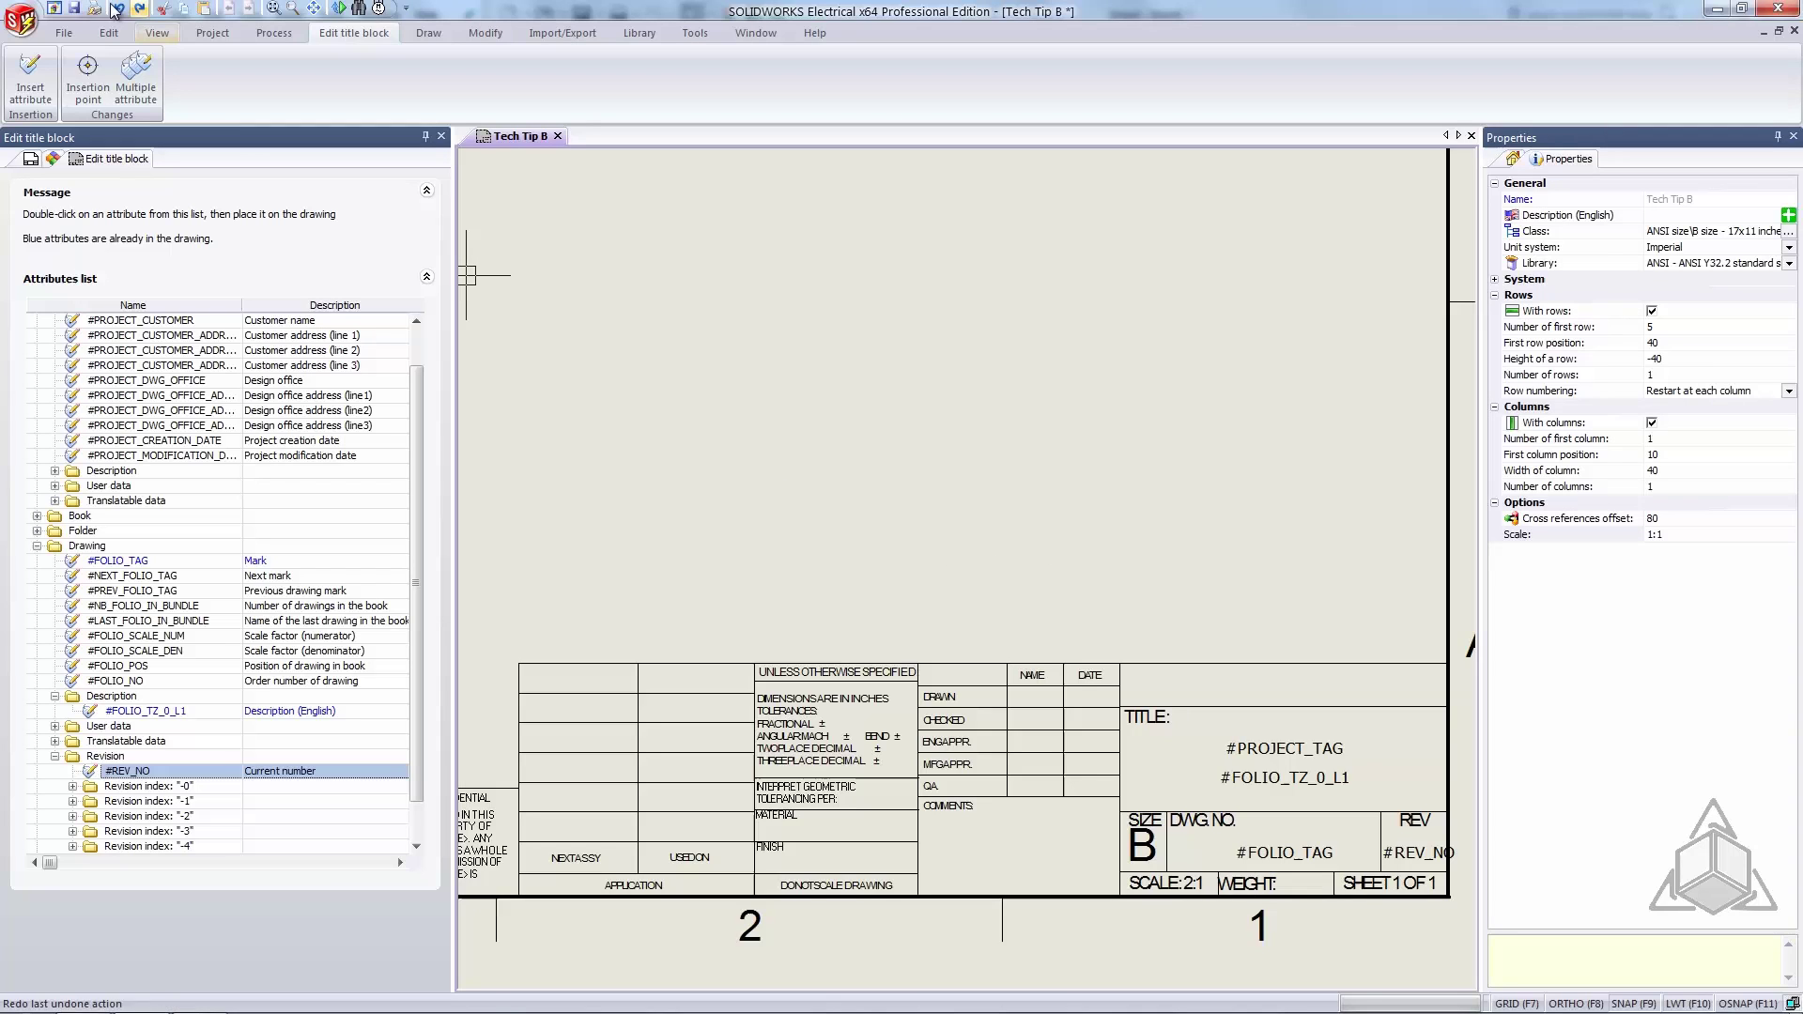
click(74, 13)
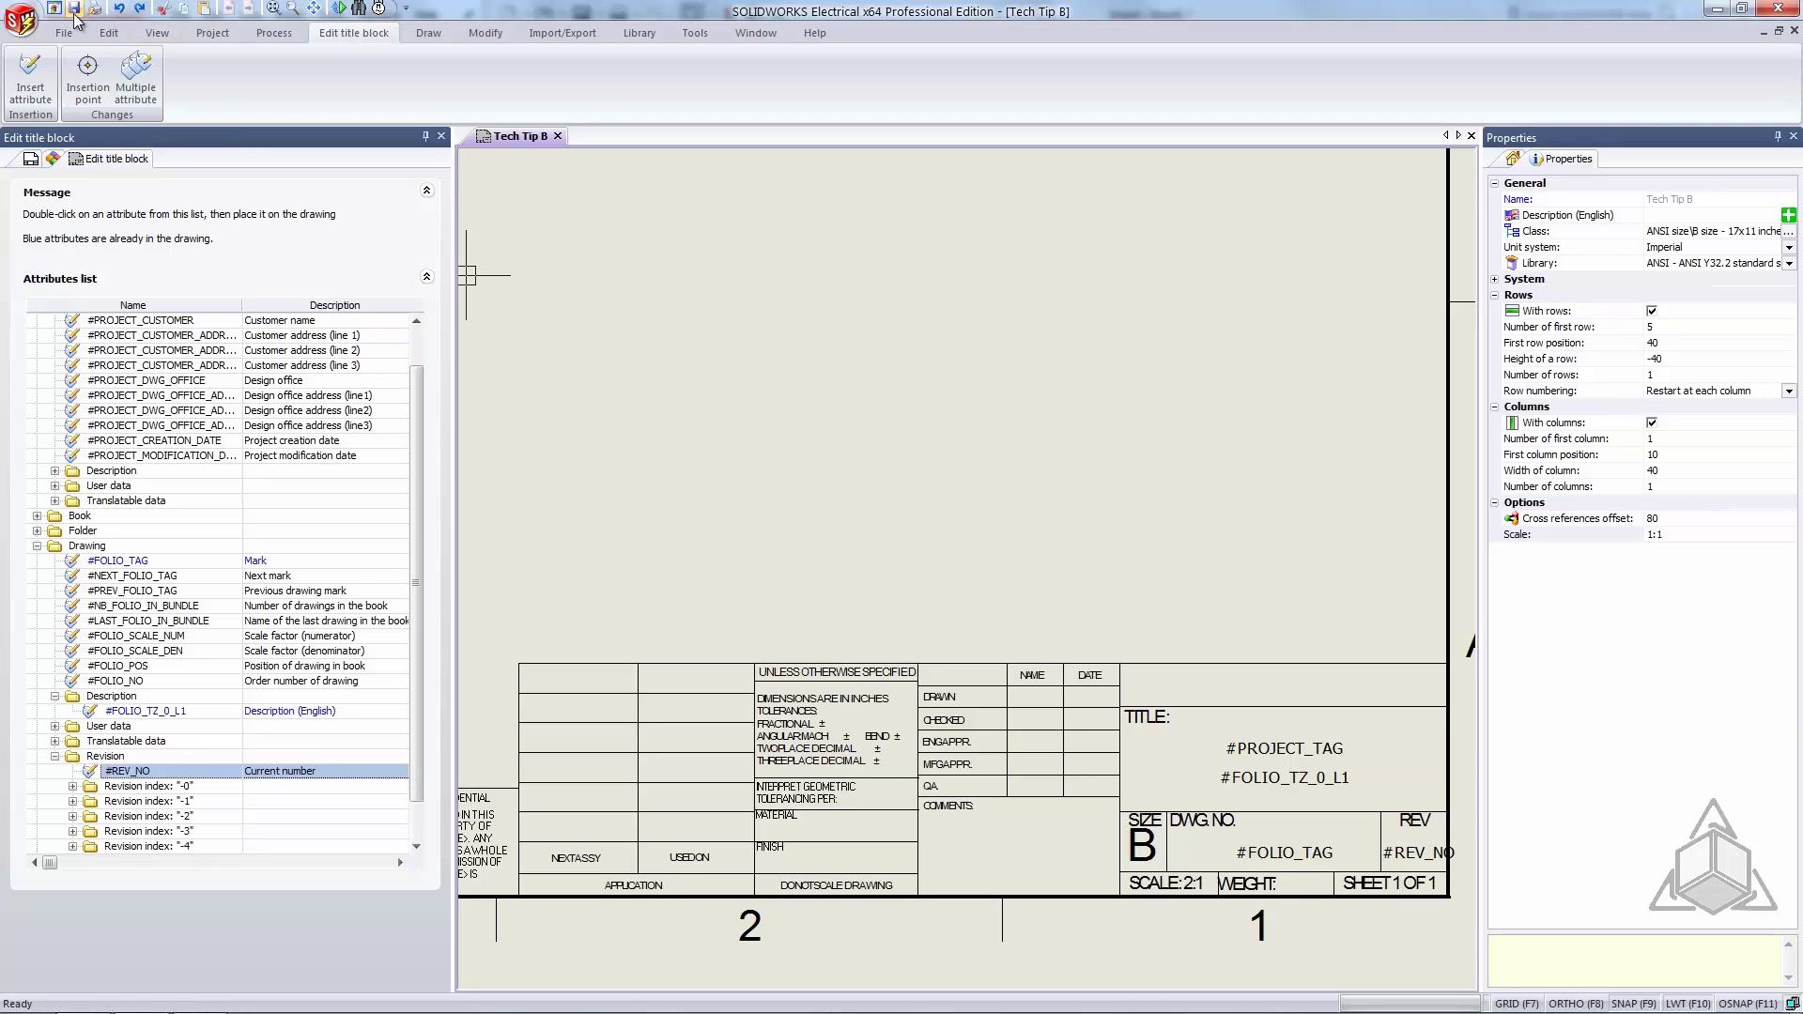
click(557, 137)
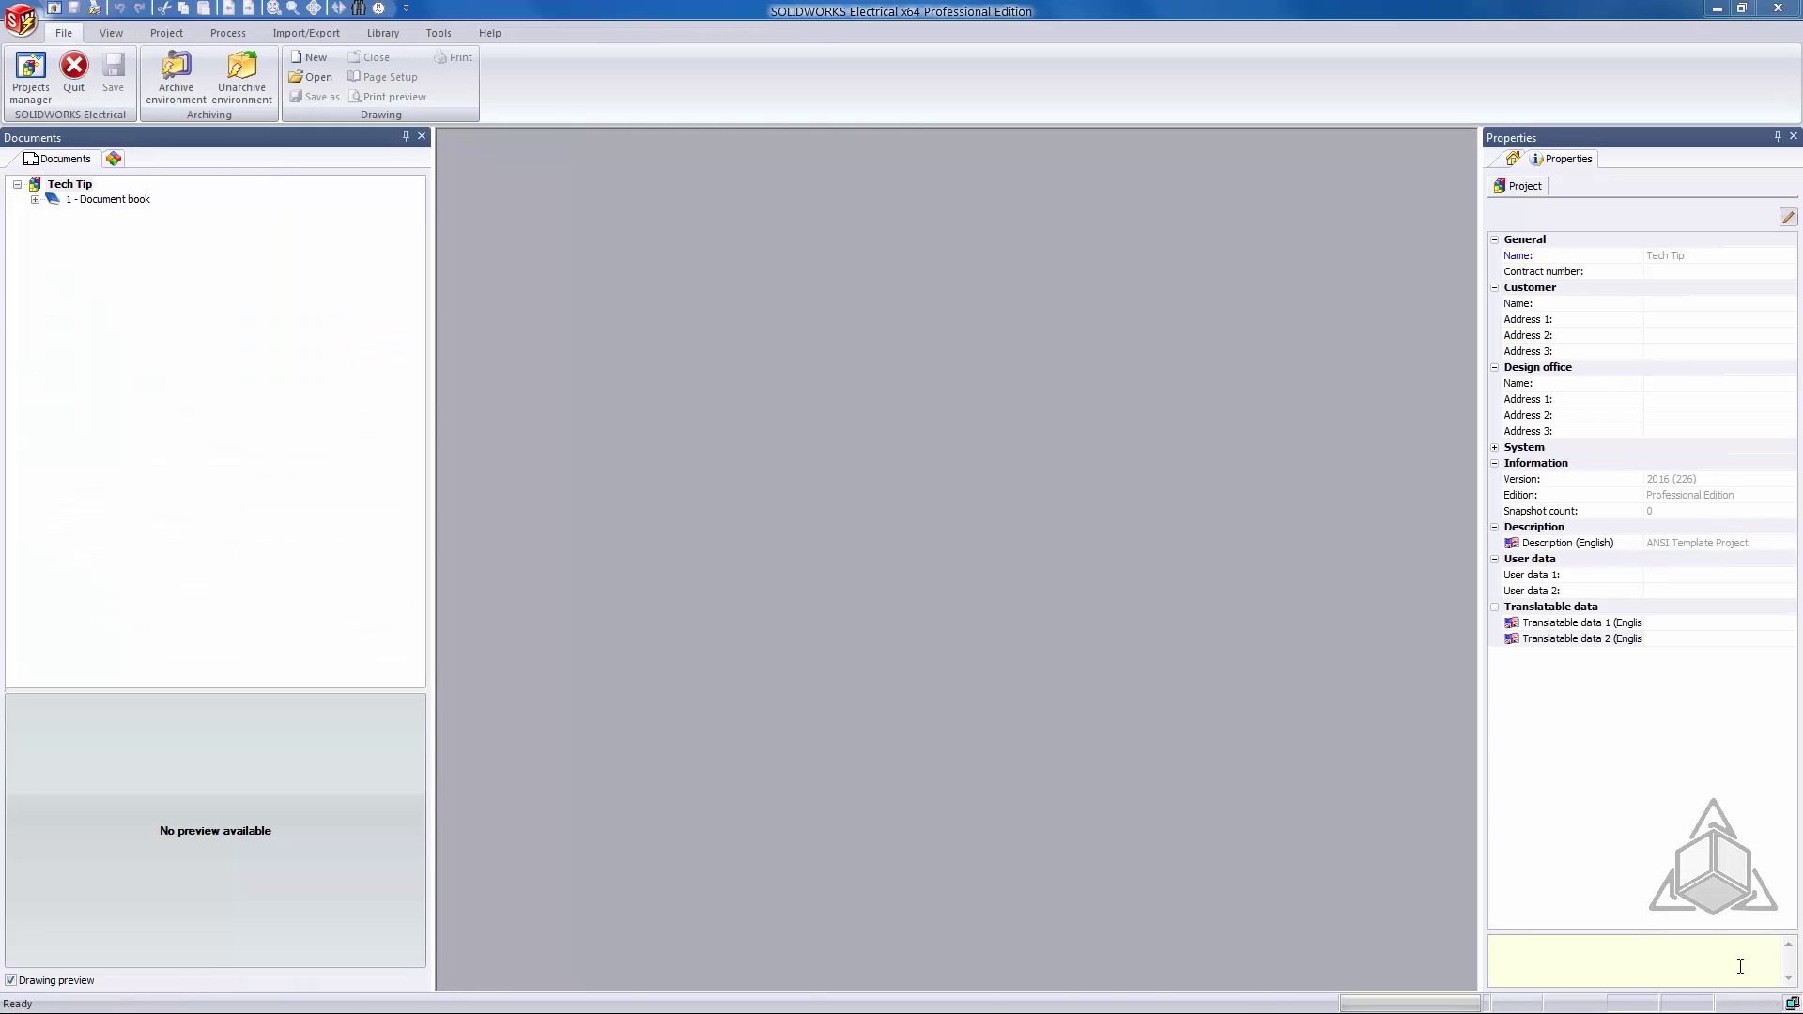